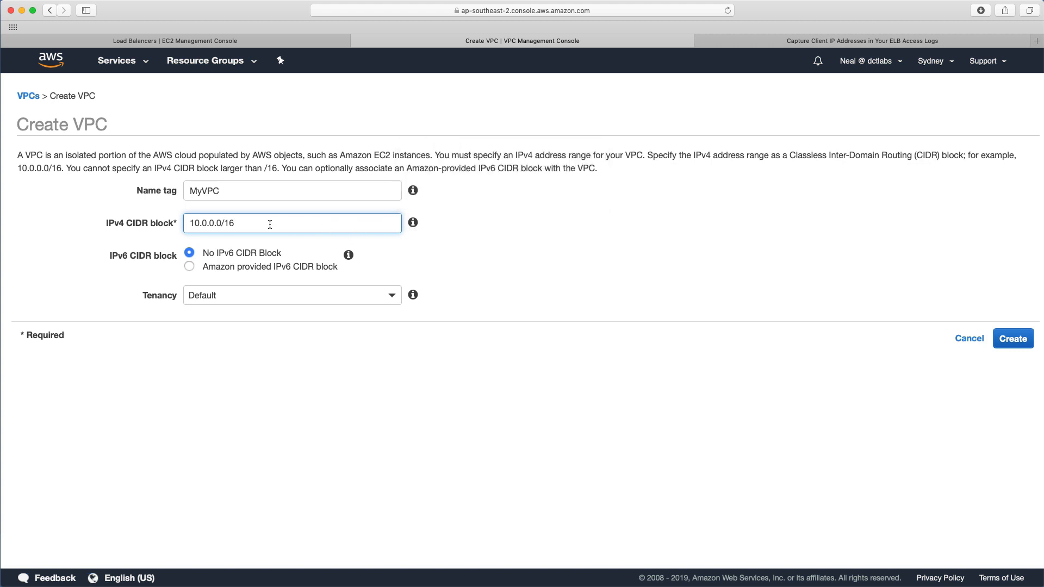
{"action": "double_click", "coordinate": [226, 223]}
{"action": "mouse_move", "coordinate": [210, 225]}
{"action": "left_mouse_down"}
{"action": "mouse_move", "coordinate": [239, 224]}
{"action": "mouse_move", "coordinate": [215, 224]}
{"action": "left_mouse_up"}
{"action": "left_click", "coordinate": [209, 223]}
{"action": "left_click_drag", "start_coordinate": [224, 224], "coordinate": [238, 223]}
{"action": "left_click", "coordinate": [251, 223]}
- Create the VPC MyVPC with an Amazon provided IPv6 CIDR block and Default tenancy
{"action": "left_click", "coordinate": [189, 266]}
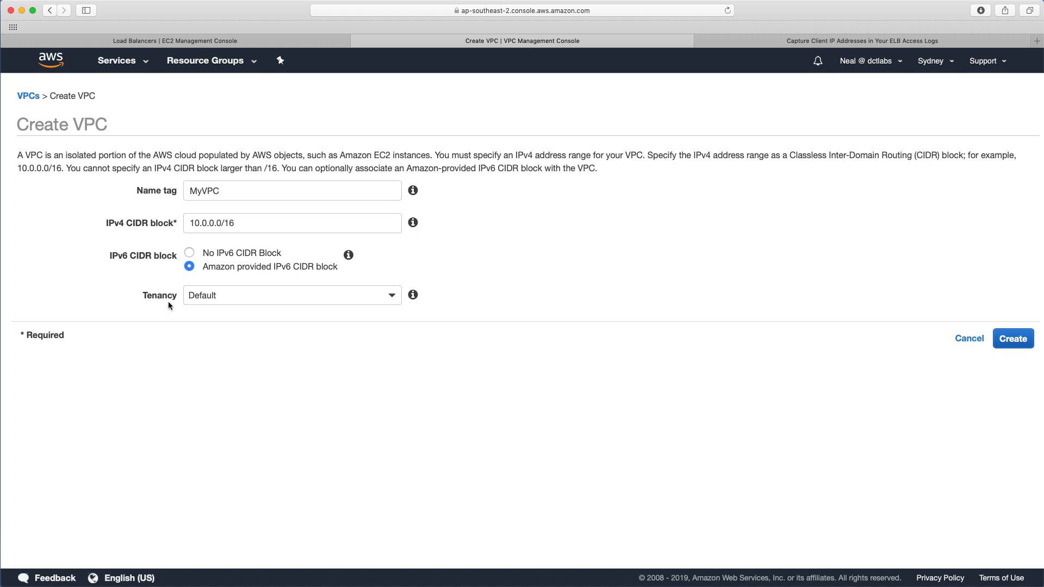
{"action": "left_click", "coordinate": [310, 297]}
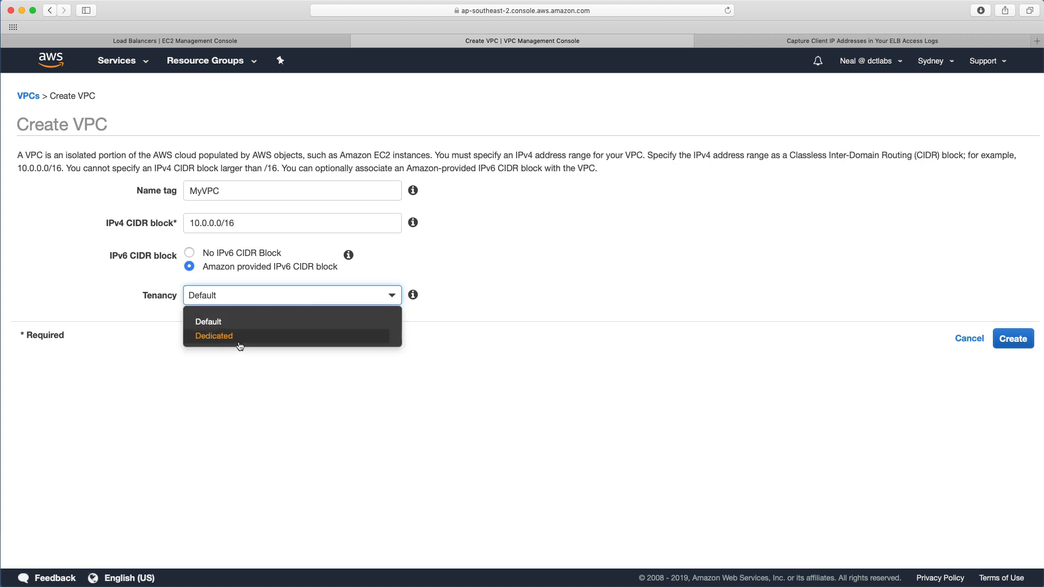
{"action": "left_click", "coordinate": [425, 305]}
{"action": "mouse_move", "coordinate": [416, 298]}
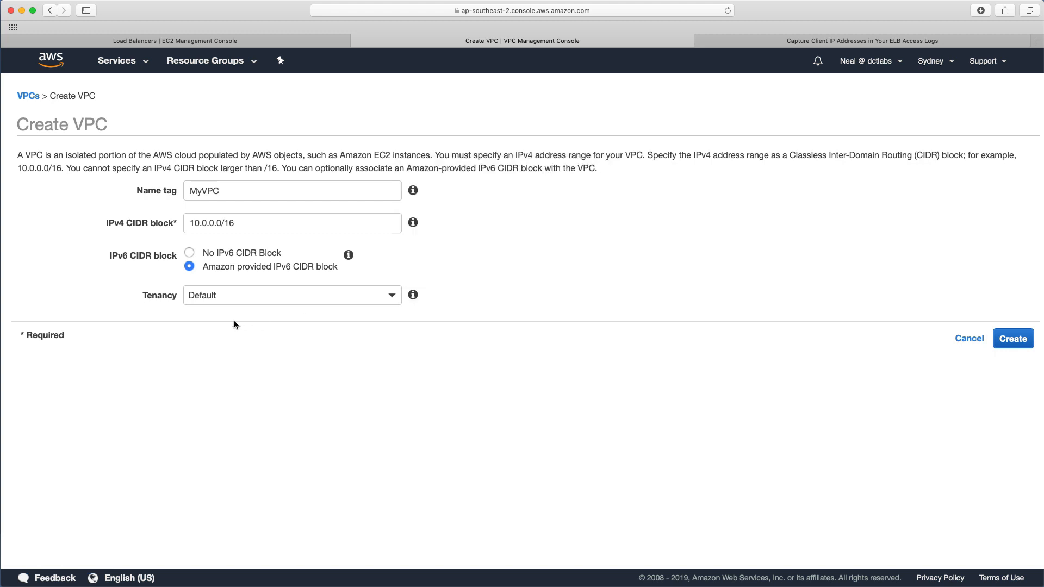
{"action": "left_click", "coordinate": [1012, 339]}
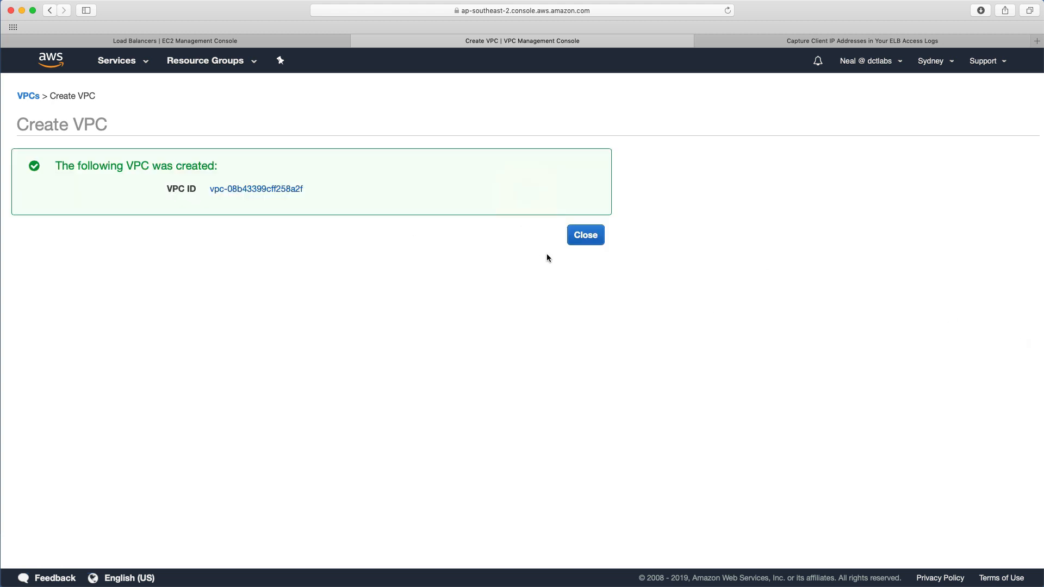
{"action": "left_click", "coordinate": [586, 234]}
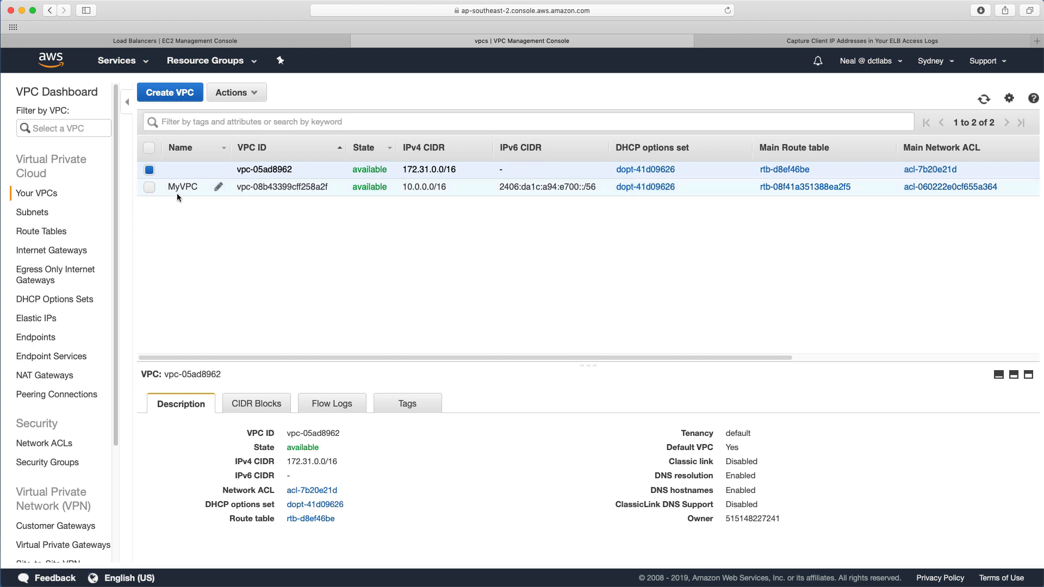
- Examine MyVPC's IPv4 and IPv6 CIDRs and DNS hostnames setting, and compare them with the default VPC's description
{"action": "left_click", "coordinate": [148, 188]}
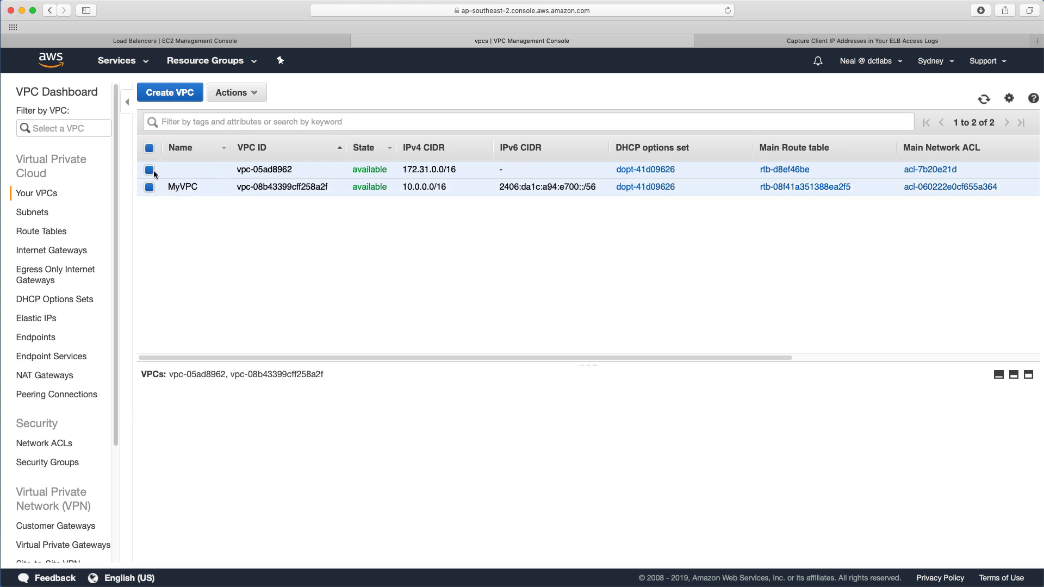
{"action": "left_click", "coordinate": [149, 170]}
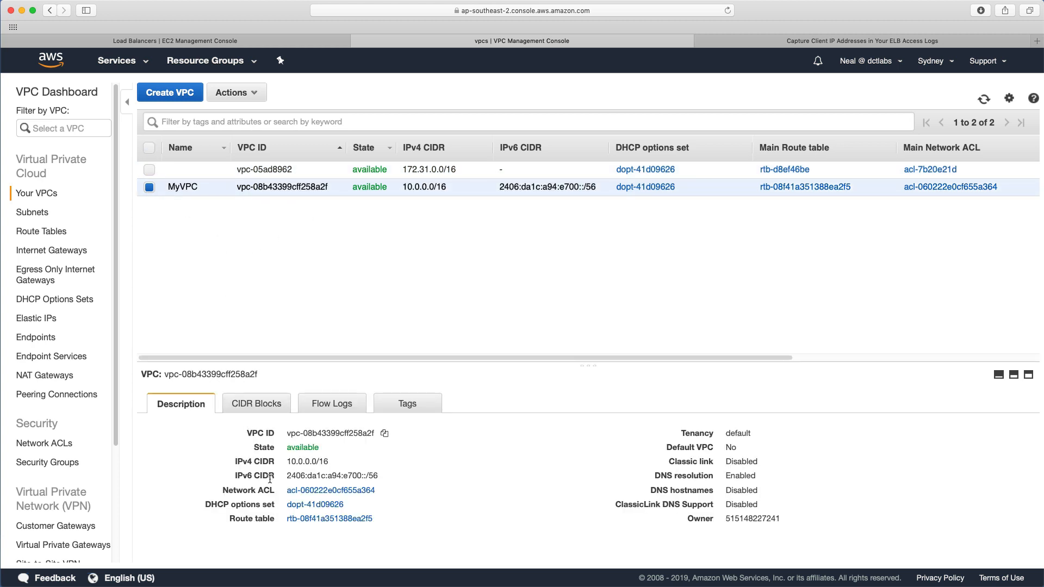
{"action": "left_click_drag", "start_coordinate": [290, 475], "coordinate": [406, 477]}
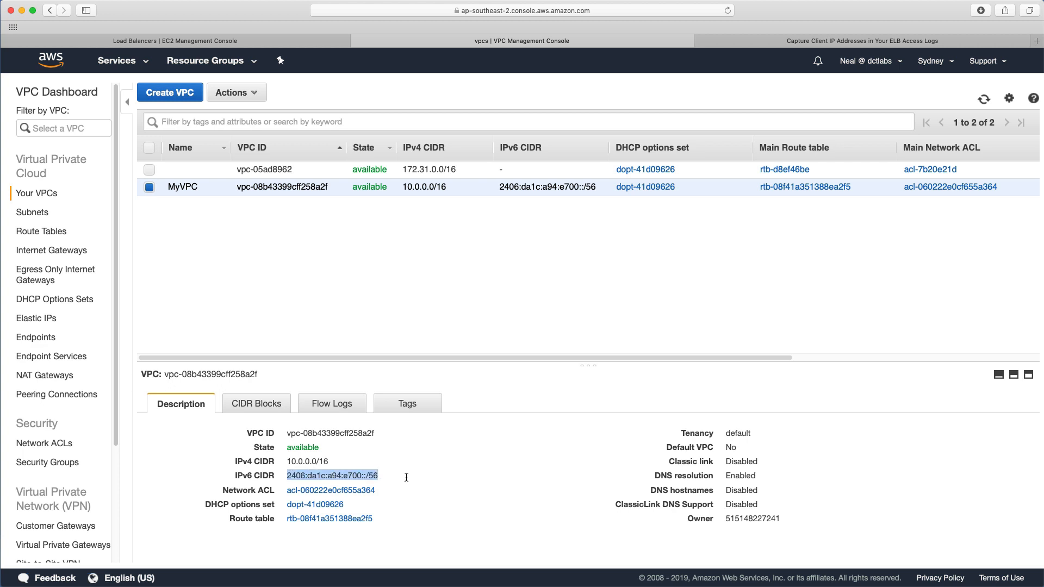
{"action": "left_click", "coordinate": [407, 476]}
{"action": "left_click_drag", "start_coordinate": [287, 463], "coordinate": [346, 464]}
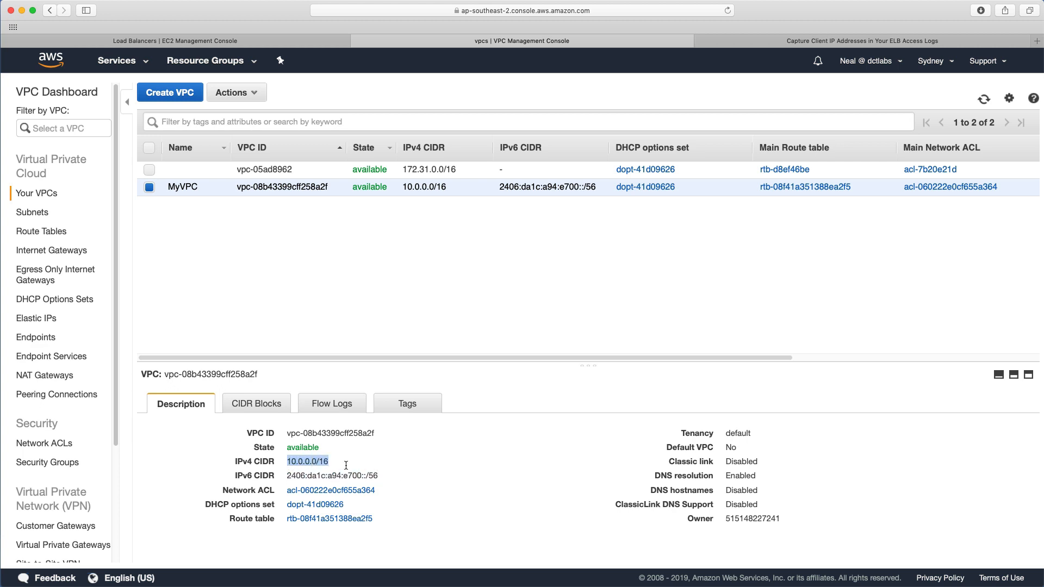
{"action": "left_click", "coordinate": [346, 464]}
{"action": "left_click_drag", "start_coordinate": [647, 494], "coordinate": [719, 493]}
{"action": "left_click", "coordinate": [719, 493]}
{"action": "left_click", "coordinate": [149, 170]}
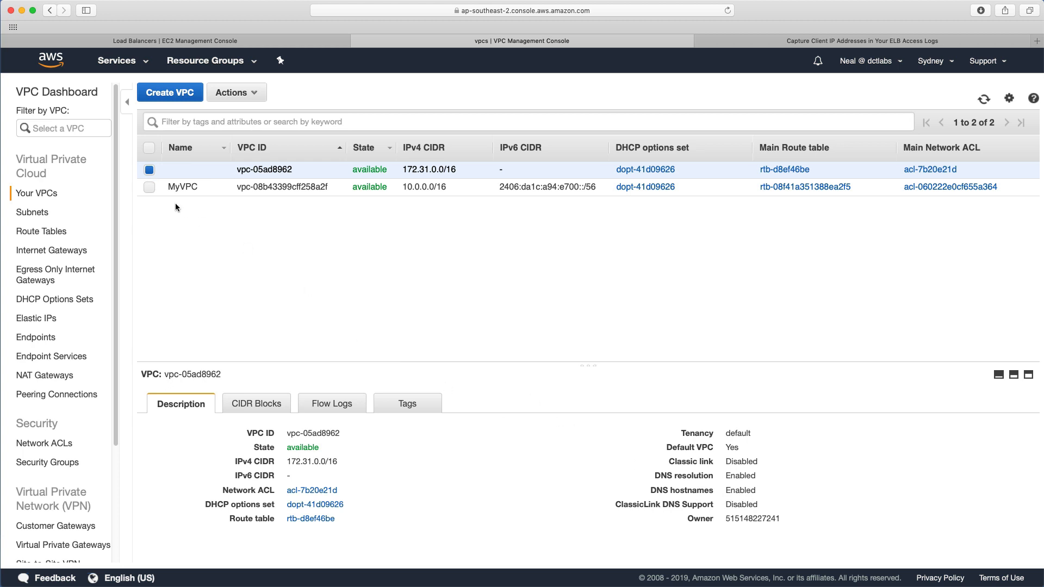
- Enable DNS hostnames for MyVPC and save the setting
{"action": "left_click", "coordinate": [148, 169]}
{"action": "left_click", "coordinate": [149, 188]}
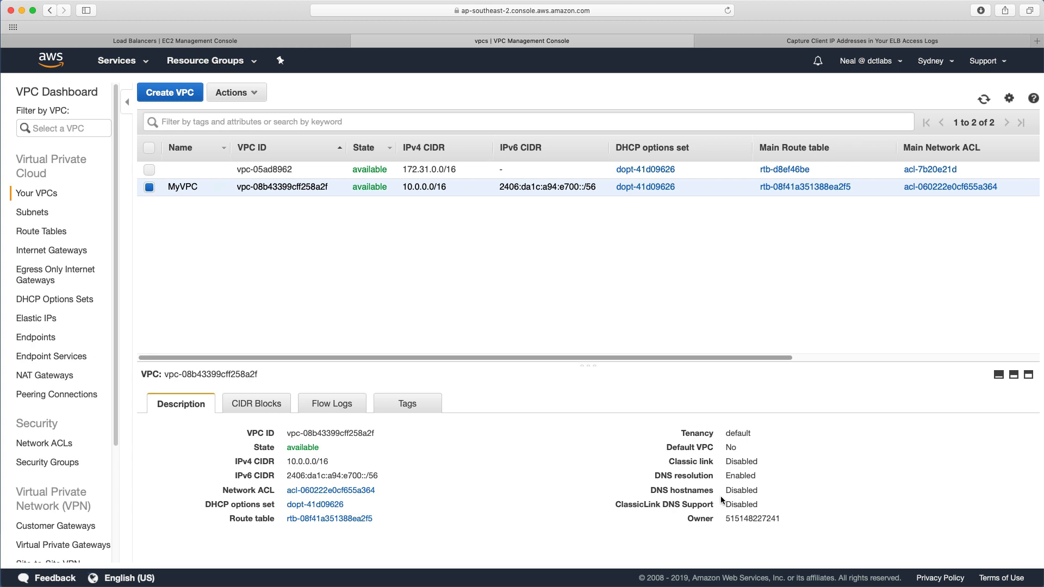
{"action": "left_click", "coordinate": [243, 96]}
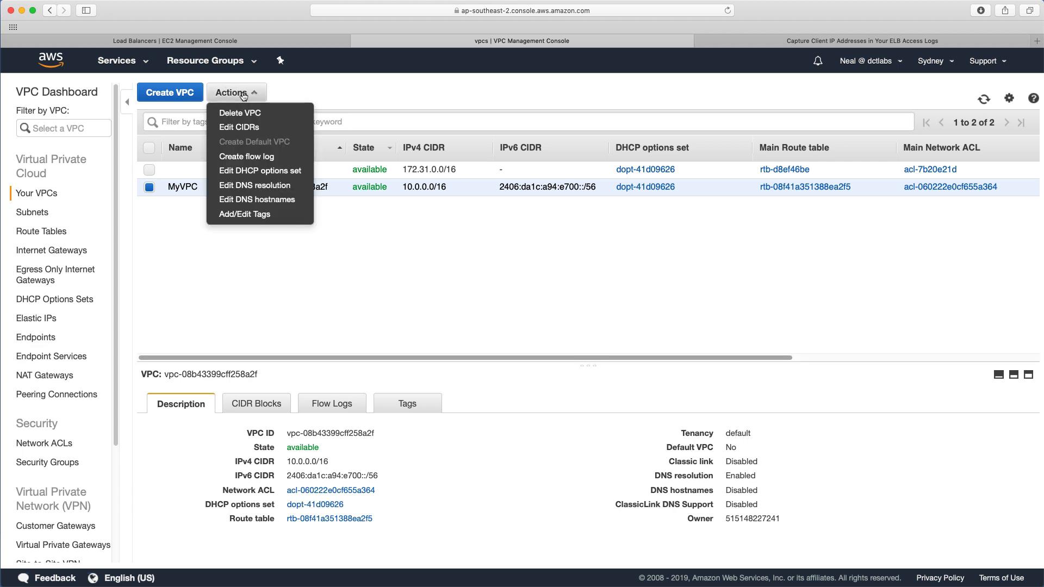
{"action": "left_click", "coordinate": [243, 202]}
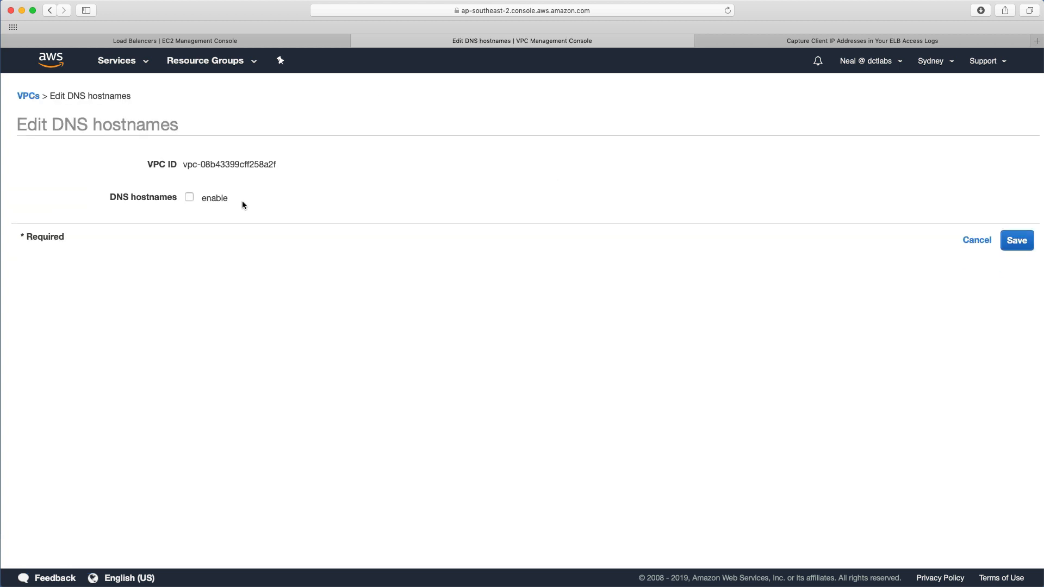
{"action": "left_click", "coordinate": [189, 197]}
{"action": "left_click", "coordinate": [1016, 241]}
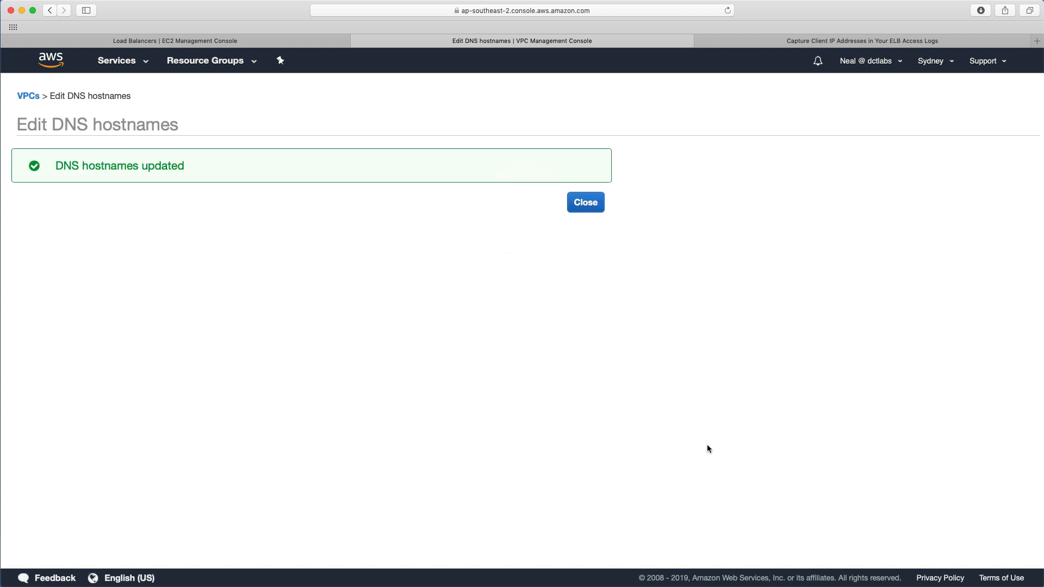
{"action": "left_click", "coordinate": [590, 205]}
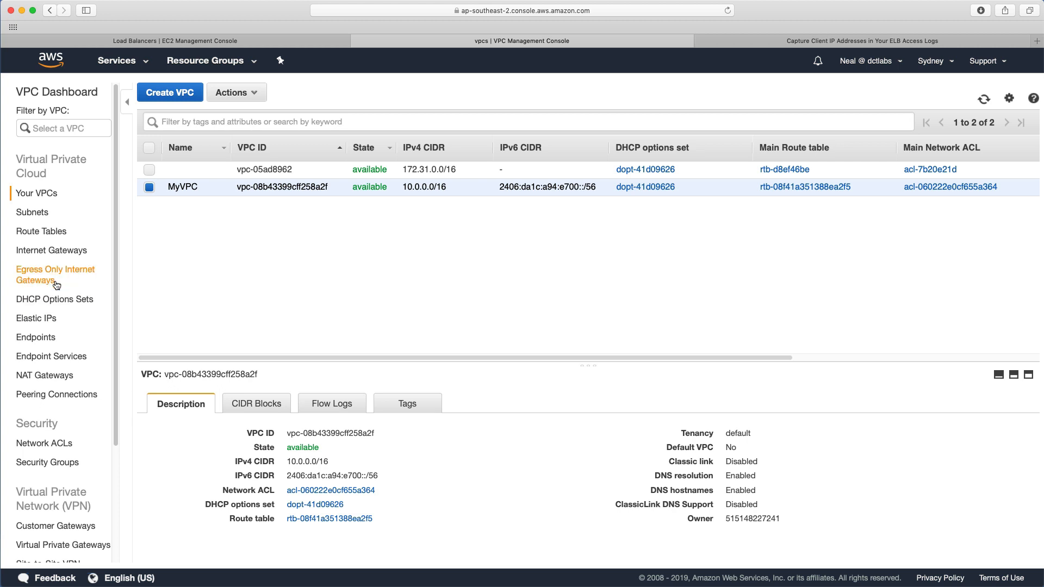
- Start a new subnet with the name tag Public-2A and assign it to MyVPC
{"action": "left_click", "coordinate": [36, 213]}
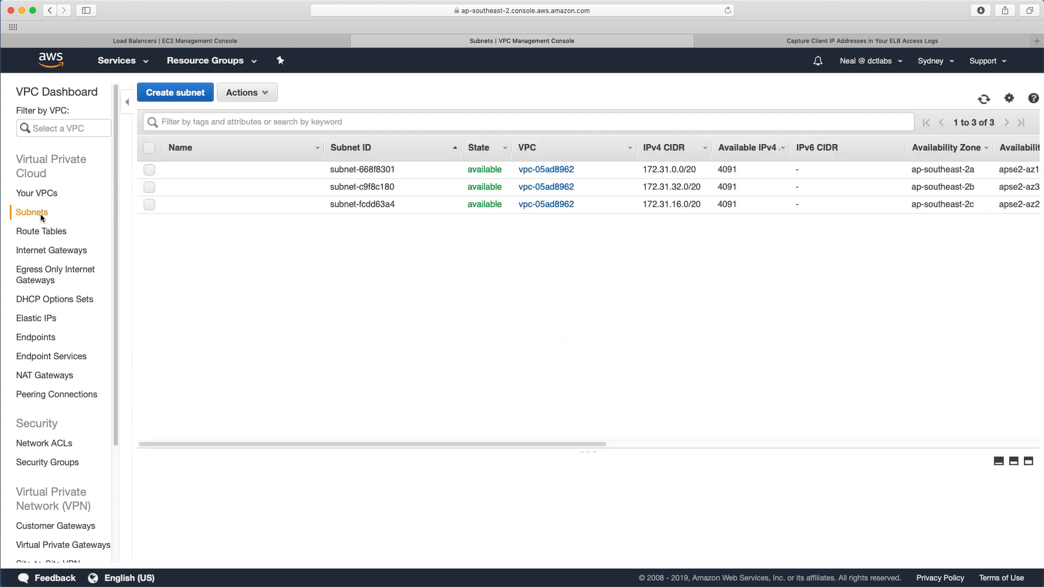
{"action": "left_click", "coordinate": [199, 100]}
{"action": "left_click", "coordinate": [197, 179]}
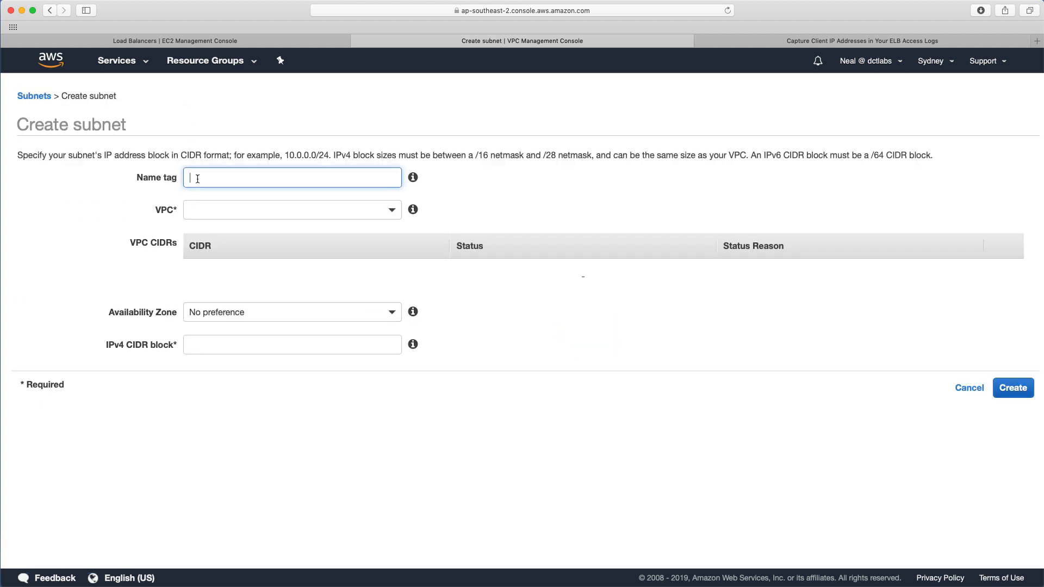
{"action": "type", "text": "Public-2A"}
{"action": "left_click", "coordinate": [262, 210]}
{"action": "left_click", "coordinate": [240, 262]}
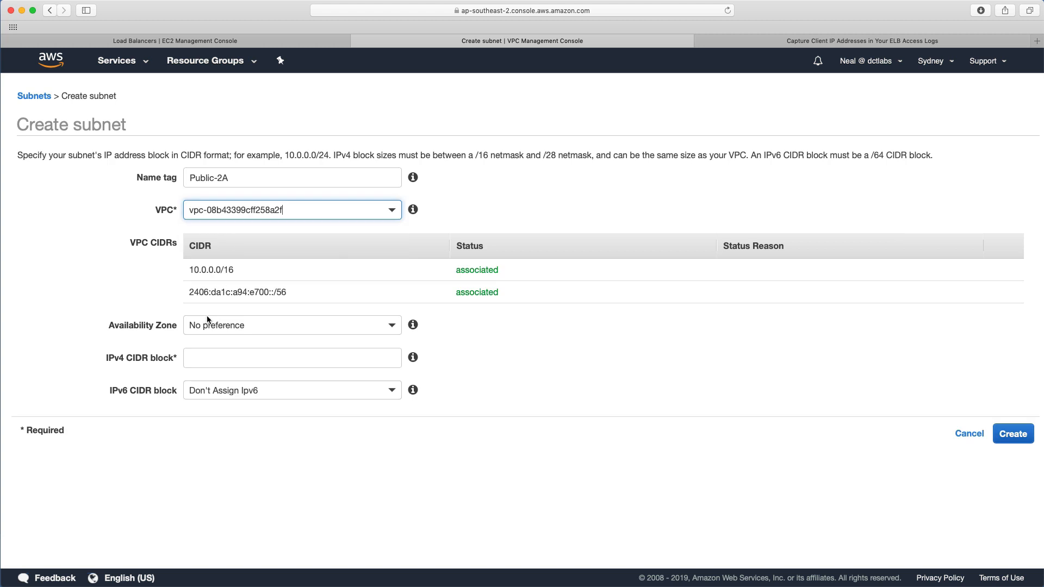
- Set the subnet's availability zone to ap-southeast-2a and its IPv4 CIDR block to 10.0.1.0/24
{"action": "left_click", "coordinate": [248, 329]}
{"action": "left_click", "coordinate": [231, 405]}
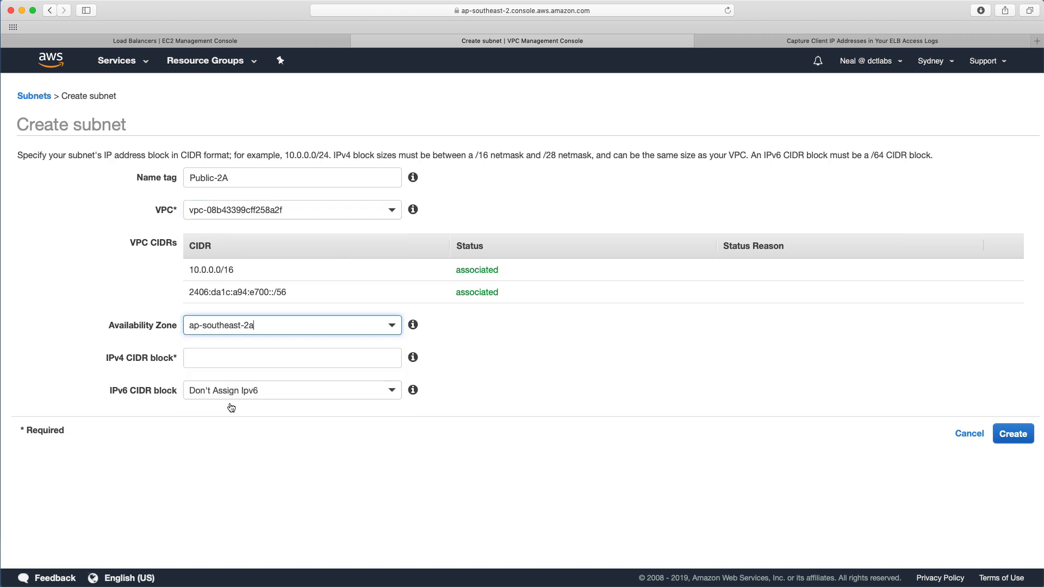
{"action": "left_click", "coordinate": [215, 363]}
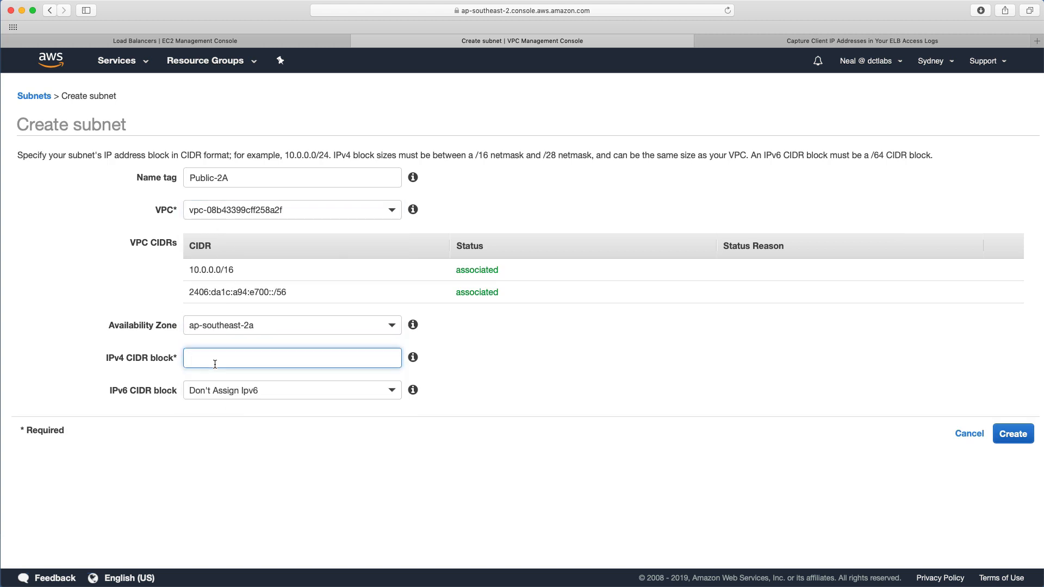
{"action": "type", "text": "10.0.1.0/24"}
- Give the subnet a custom IPv6 CIDR block with the value 01 and create it
{"action": "left_click", "coordinate": [381, 391]}
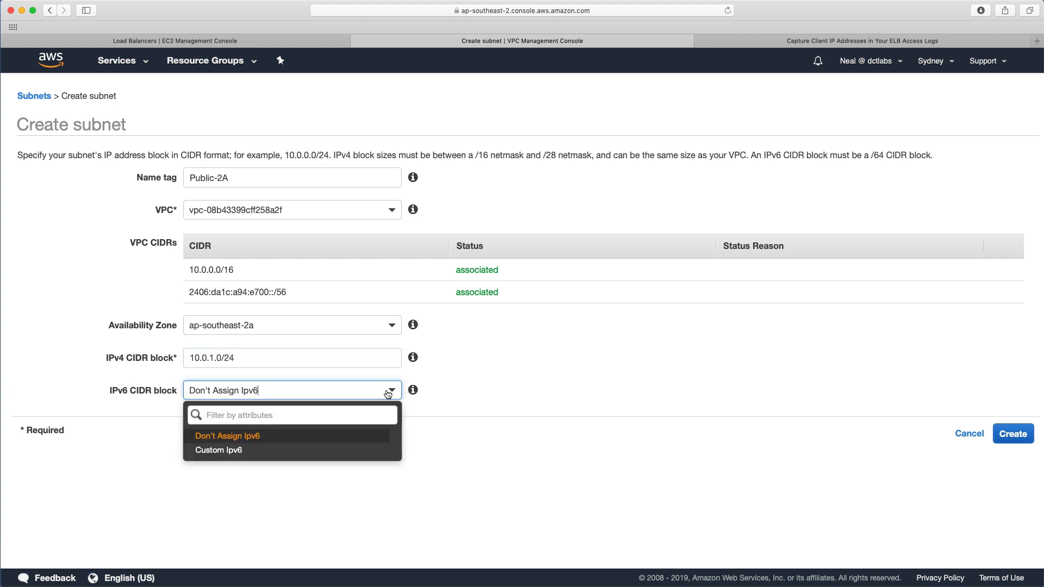
{"action": "left_click", "coordinate": [209, 451]}
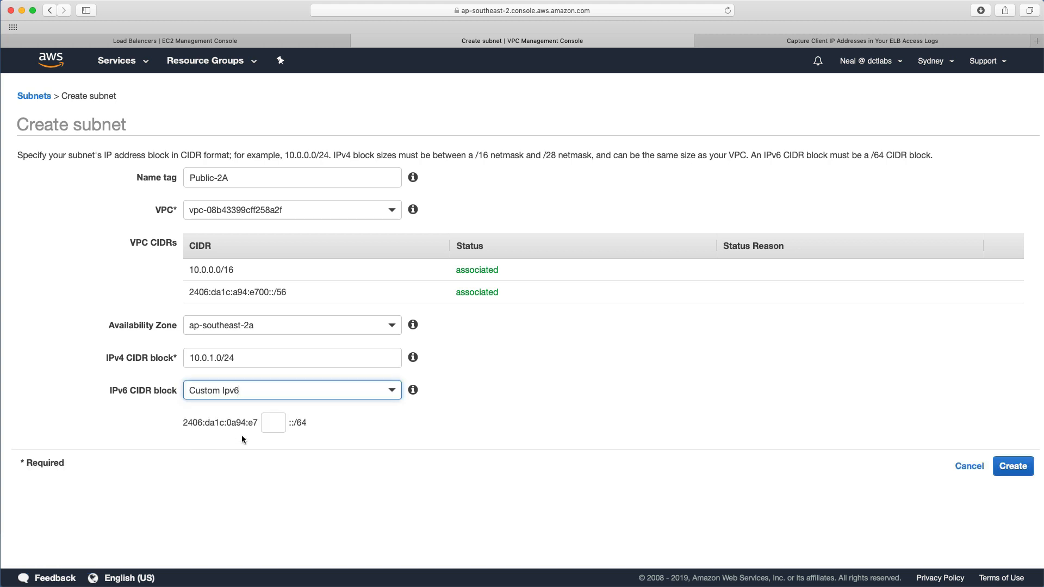
{"action": "left_click", "coordinate": [267, 423]}
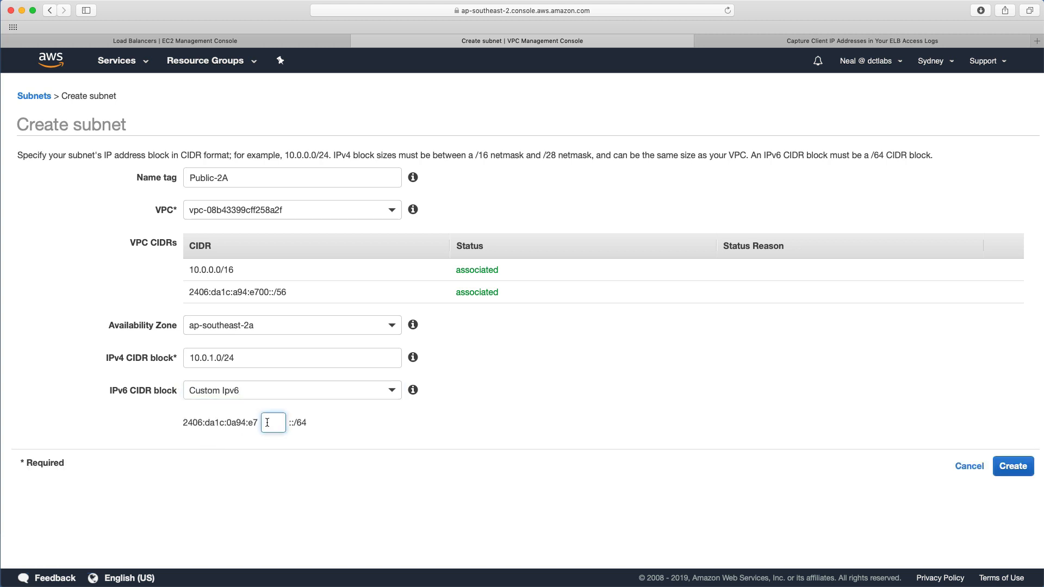
{"action": "type", "text": "01"}
{"action": "left_click", "coordinate": [1013, 468]}
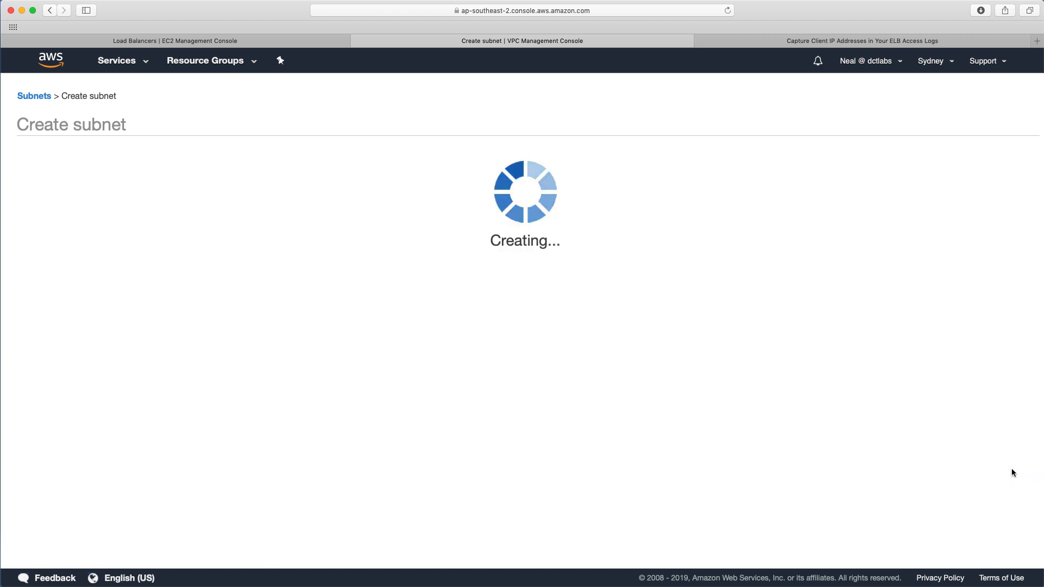
{"action": "left_click", "coordinate": [584, 238]}
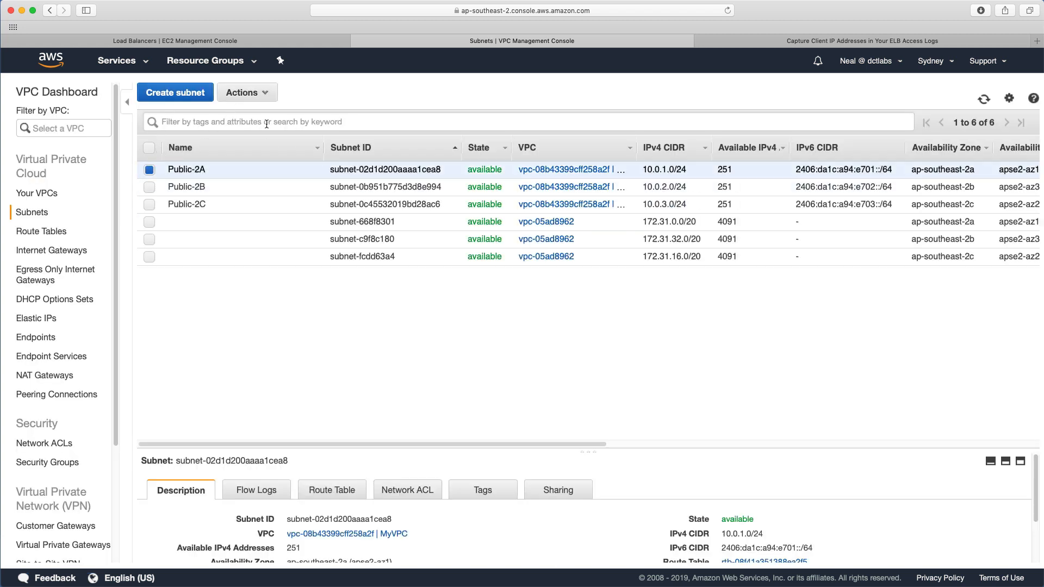
- Enable auto-assignment of public IPv4 and IPv6 addresses for the Public-2A subnet
{"action": "left_click", "coordinate": [262, 94]}
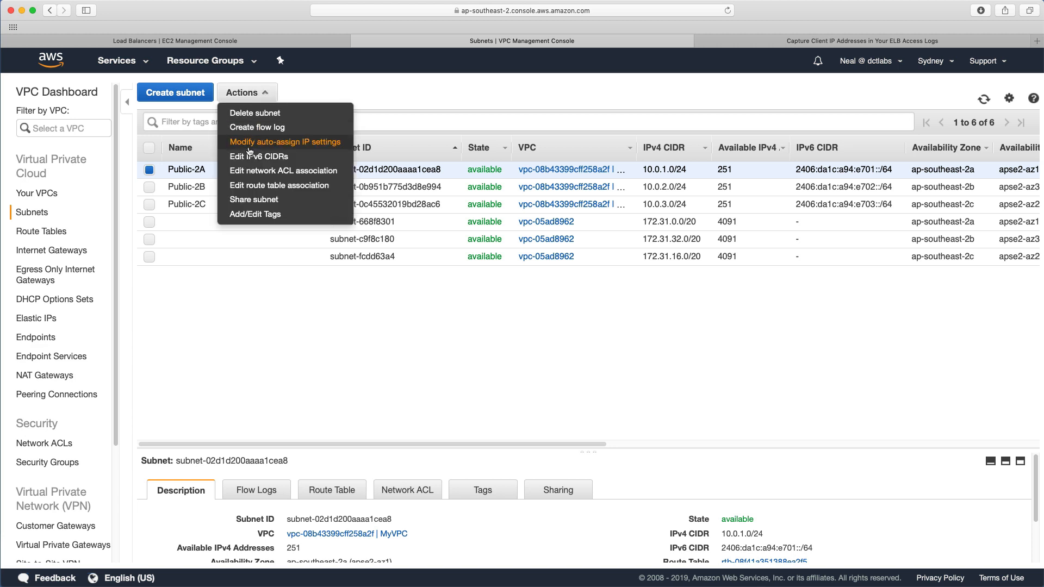
{"action": "left_click", "coordinate": [254, 144]}
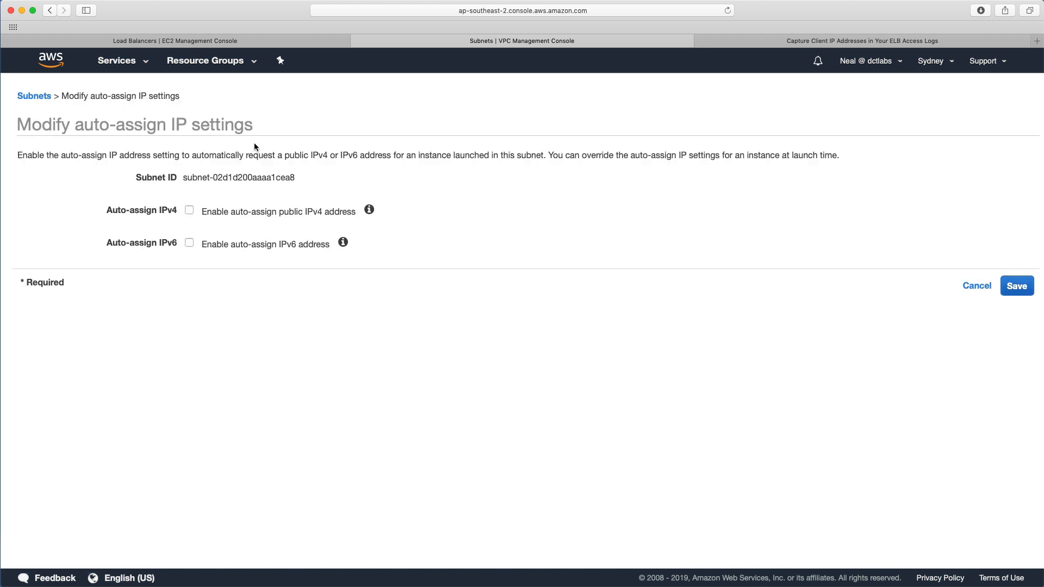
{"action": "left_click", "coordinate": [189, 211]}
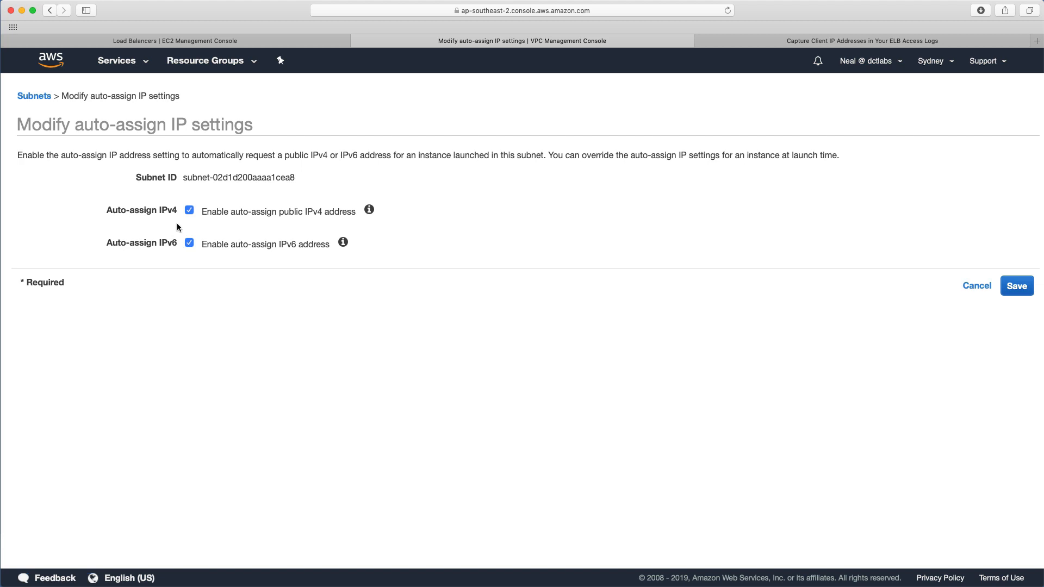
{"action": "left_click", "coordinate": [1017, 287]}
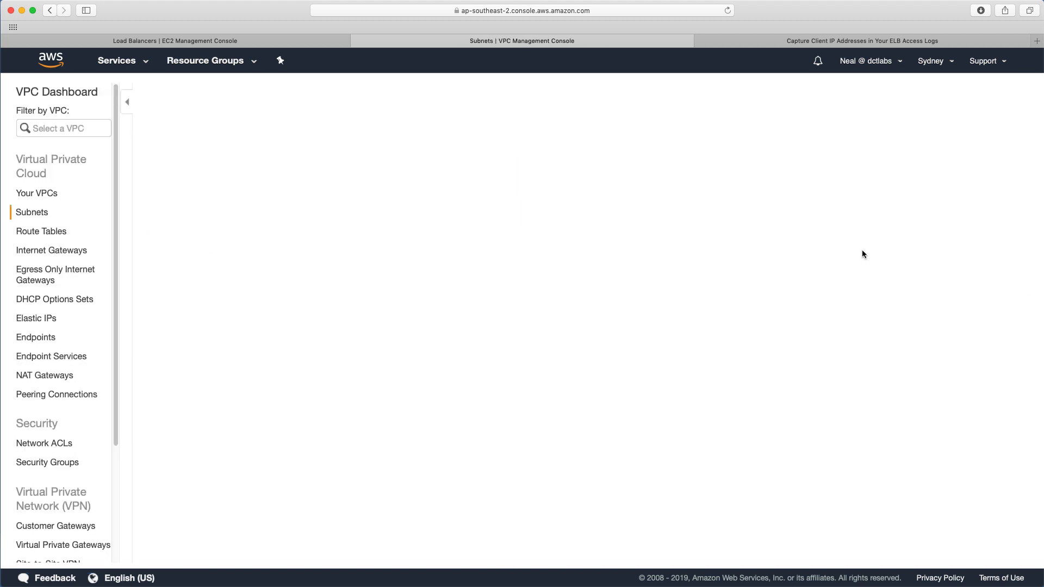
- Enable auto-assignment of public IPv4 and IPv6 addresses for the Public-2B subnet
{"action": "left_click", "coordinate": [151, 171]}
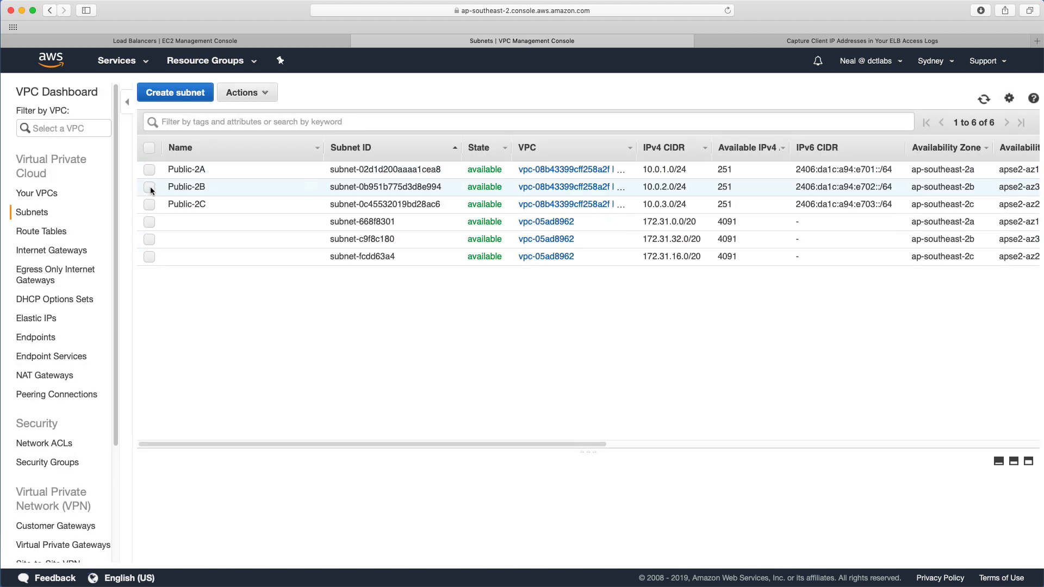
{"action": "left_click", "coordinate": [150, 187]}
{"action": "left_click", "coordinate": [264, 95]}
{"action": "left_click", "coordinate": [266, 142]}
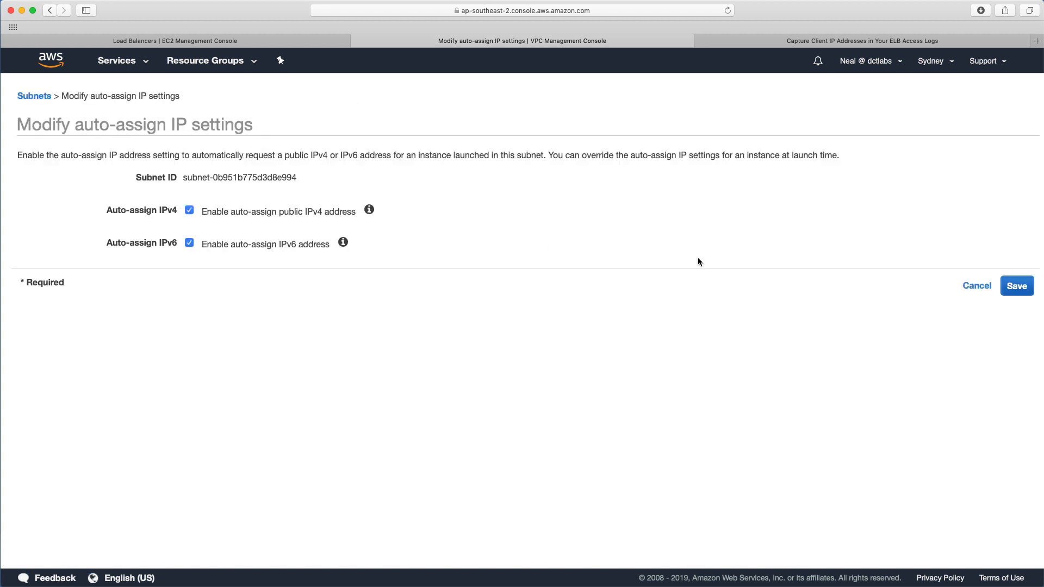
{"action": "scroll", "coordinate": [647, 211], "scroll_direction": "right", "scroll_amount": 6}
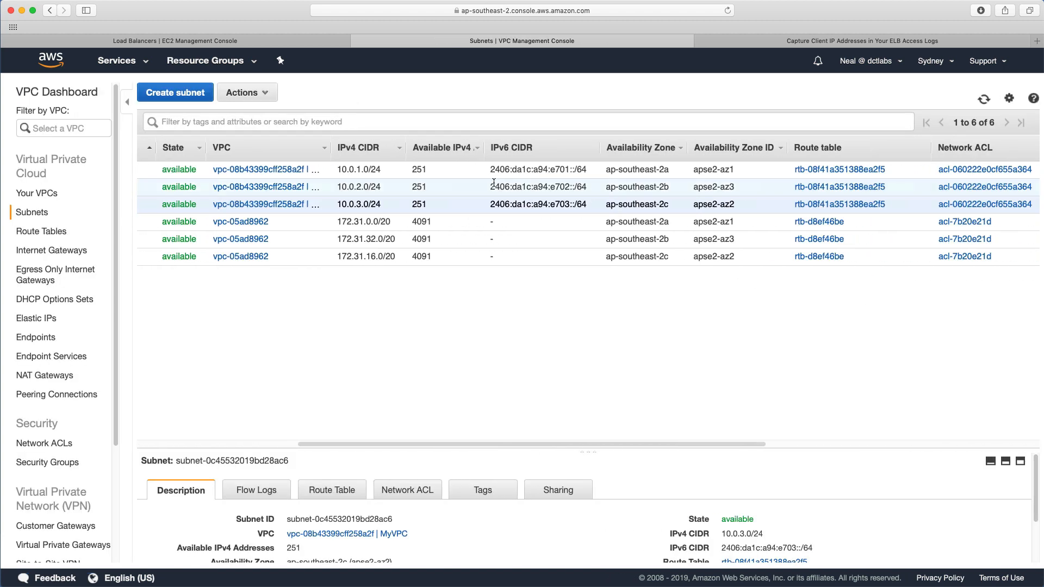
{"action": "scroll", "coordinate": [480, 199], "scroll_direction": "left", "scroll_amount": 6}
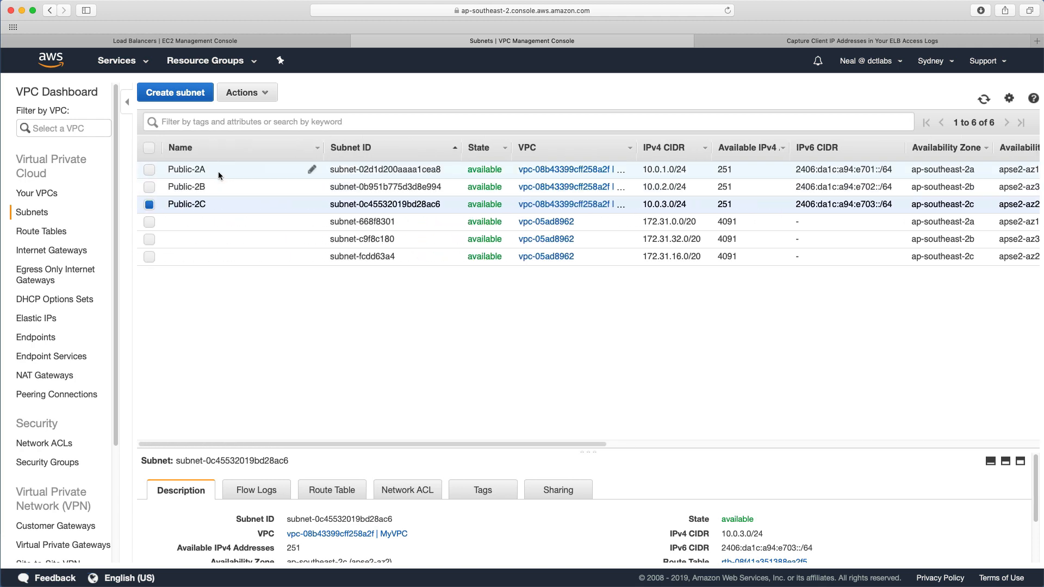
{"action": "scroll", "coordinate": [710, 207], "scroll_direction": "right", "scroll_amount": 4}
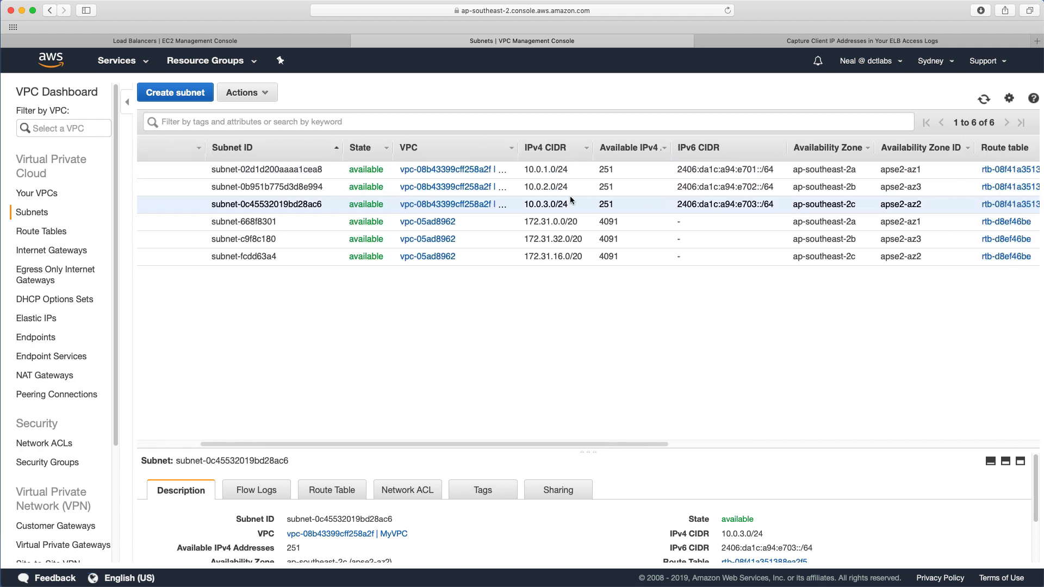
{"action": "scroll", "coordinate": [696, 227], "scroll_direction": "right", "scroll_amount": 6}
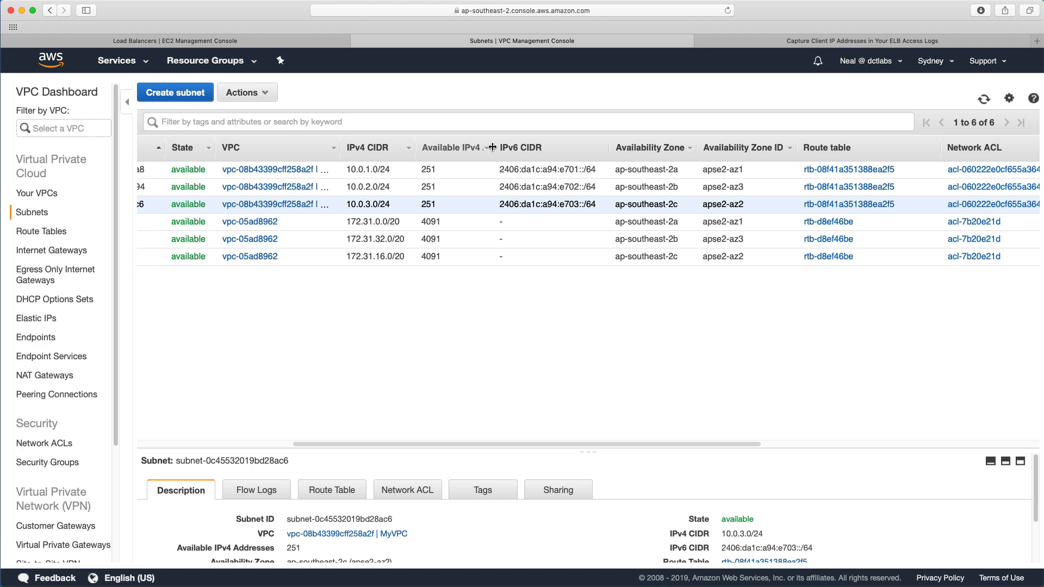
- Widen the available IPv4 addresses column and review the subnets' IPv6 ranges, availability zones and auto-assign public IPv4 settings
{"action": "left_click_drag", "start_coordinate": [492, 147], "coordinate": [513, 148]}
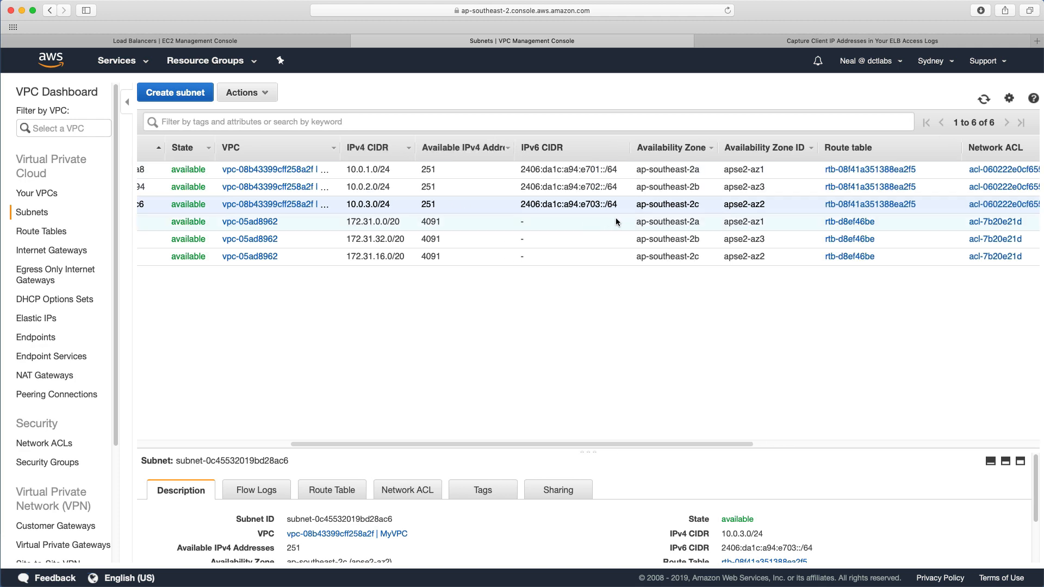
{"action": "scroll", "coordinate": [616, 217], "scroll_direction": "right", "scroll_amount": 10}
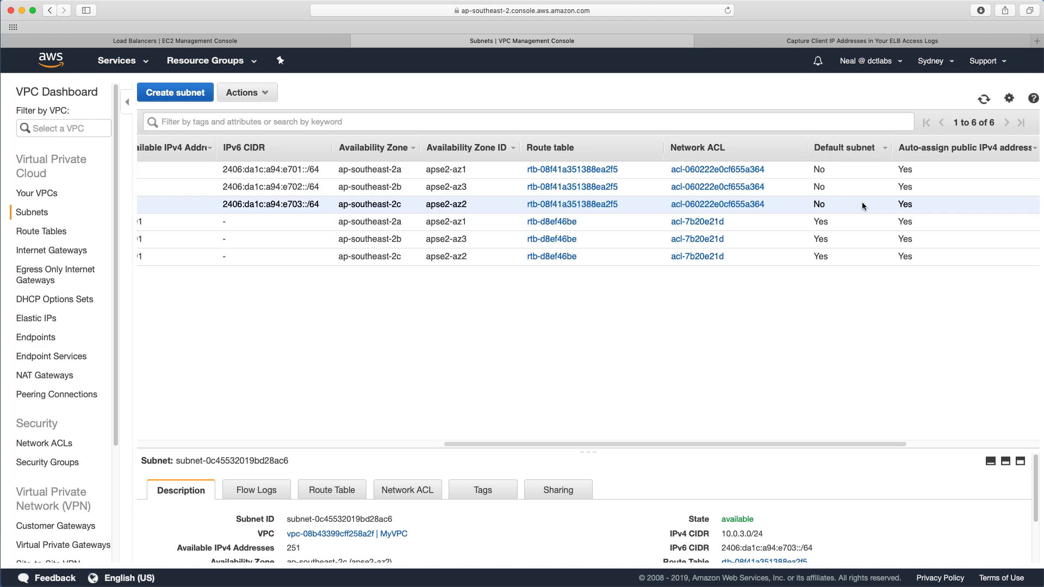
{"action": "scroll", "coordinate": [869, 200], "scroll_direction": "left", "scroll_amount": 10}
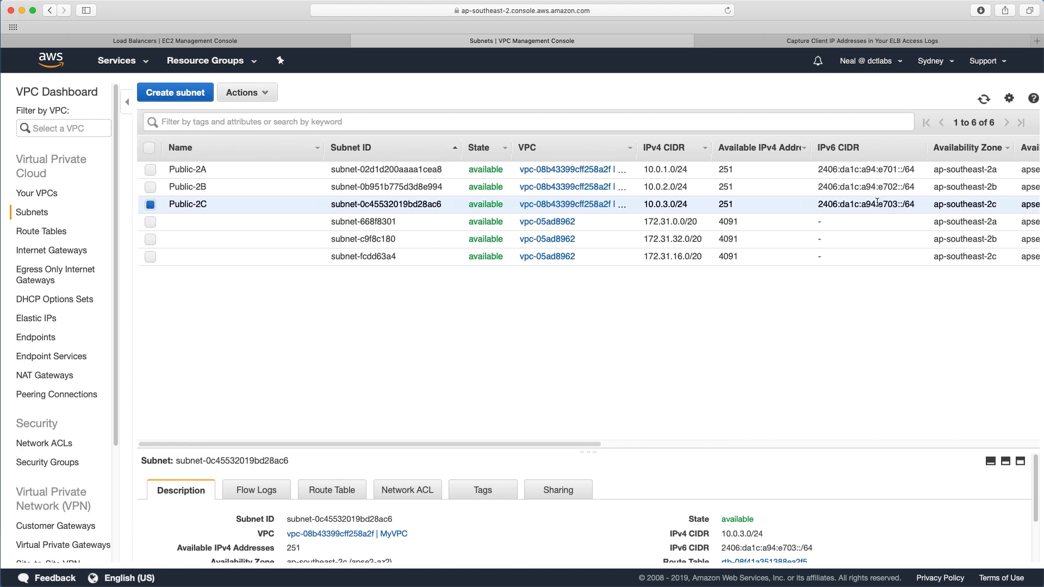
- Start a new subnet with the name tag Private-2A in MyVPC
{"action": "left_click", "coordinate": [163, 92]}
{"action": "left_click", "coordinate": [194, 171]}
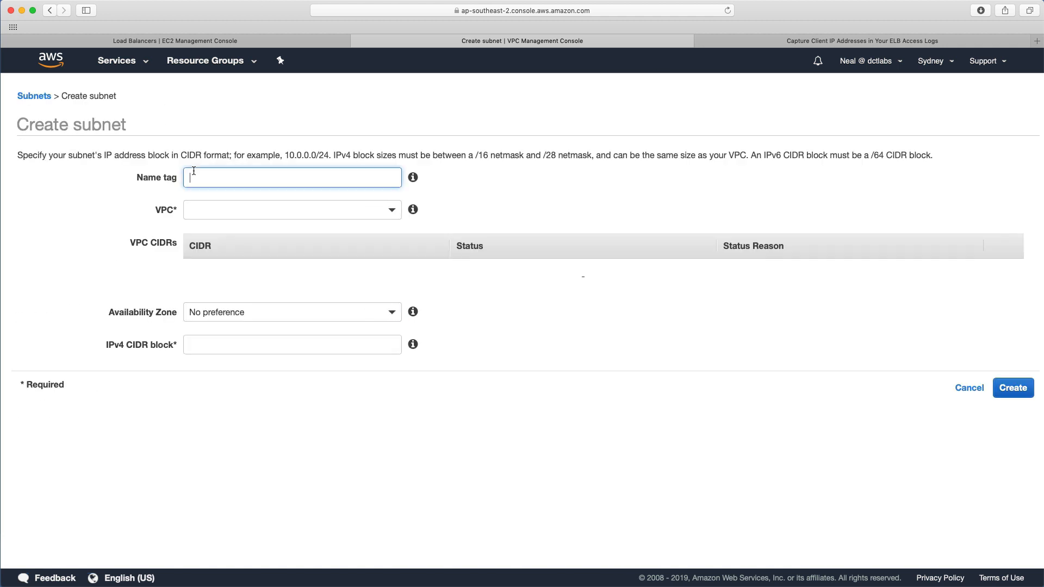
{"action": "type", "text": "Private-2A"}
{"action": "left_click", "coordinate": [216, 207]}
{"action": "left_click", "coordinate": [272, 257]}
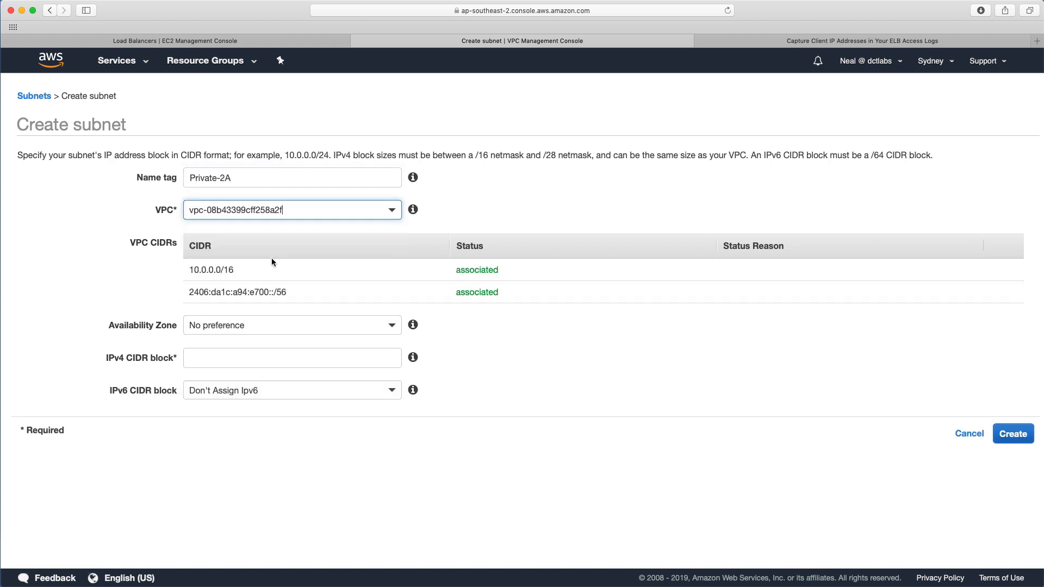
- Set the Private-2A subnet's availability zone to ap-southeast-2a and its IPv4 CIDR block to 10.0.4.0/24
{"action": "left_click", "coordinate": [217, 327]}
{"action": "left_click", "coordinate": [215, 405]}
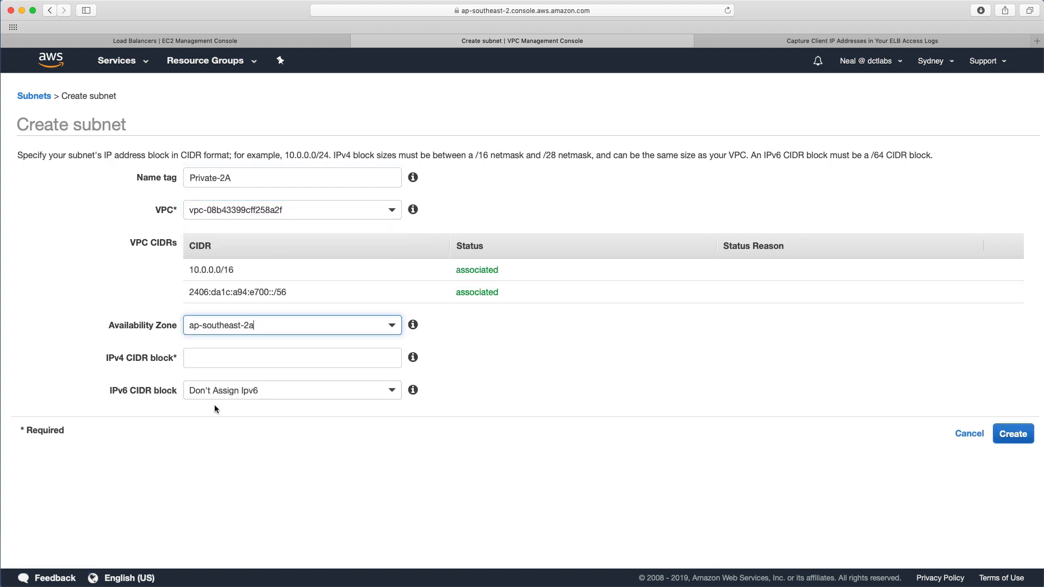
{"action": "left_click", "coordinate": [212, 364]}
{"action": "type", "text": "10.0.4"}
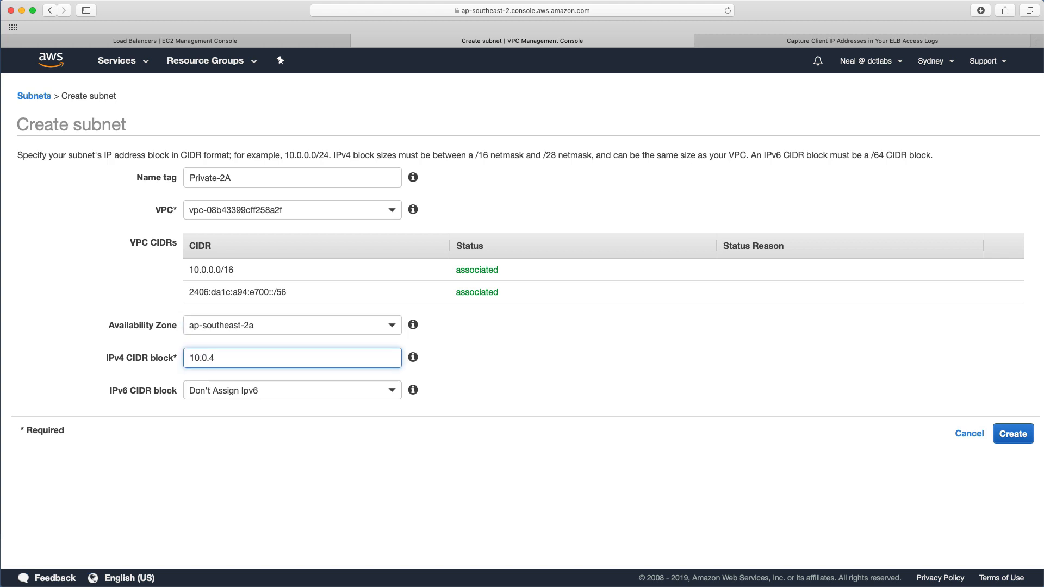
{"action": "type", "text": ".0/24"}
- Give Private-2A a custom IPv6 CIDR block with the value 04 and create the subnet
{"action": "left_click", "coordinate": [270, 392]}
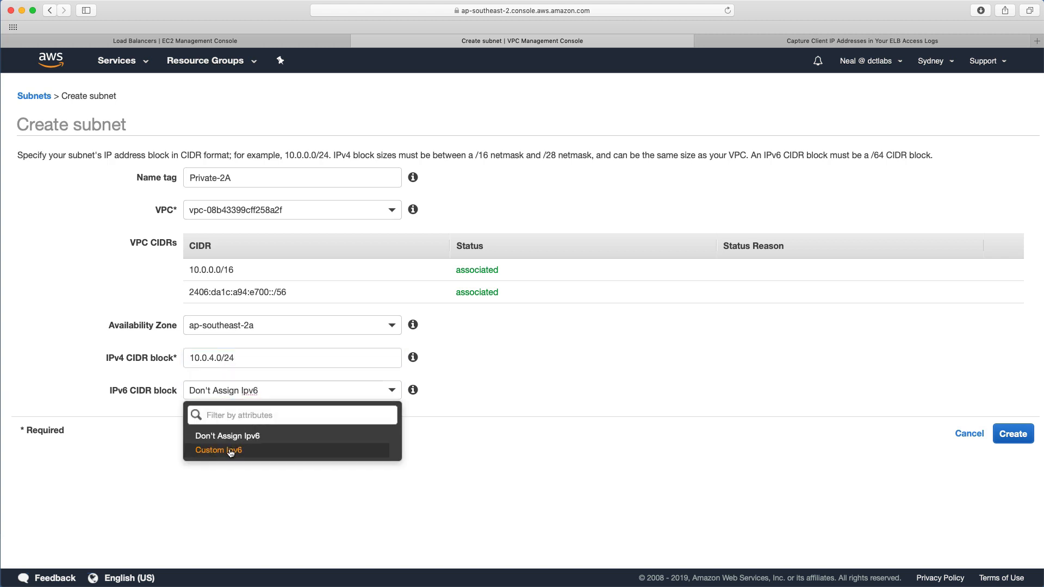
{"action": "left_click", "coordinate": [233, 450]}
{"action": "left_click", "coordinate": [274, 423]}
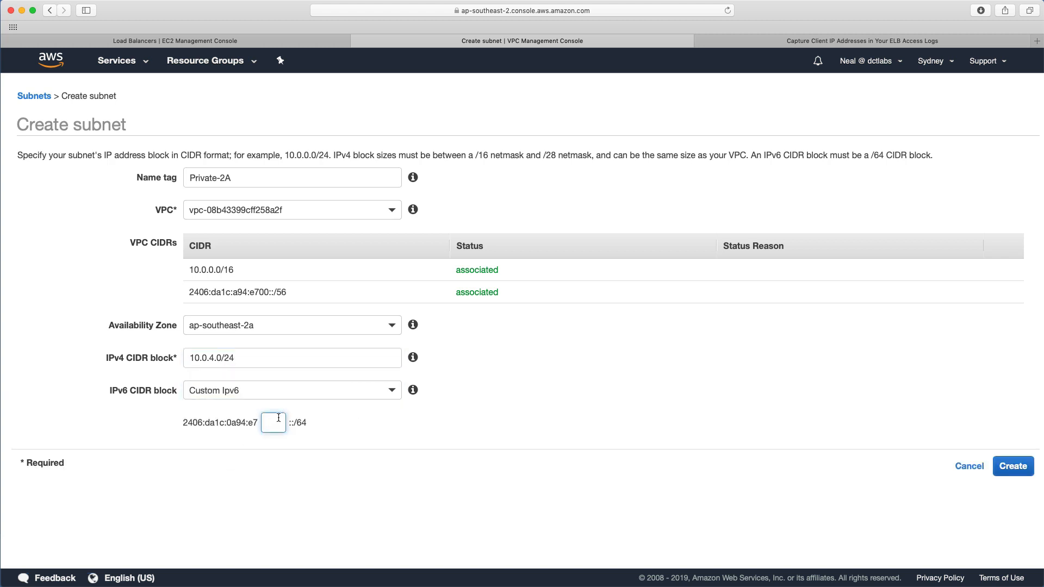
{"action": "type", "text": "04"}
{"action": "left_click", "coordinate": [1015, 469]}
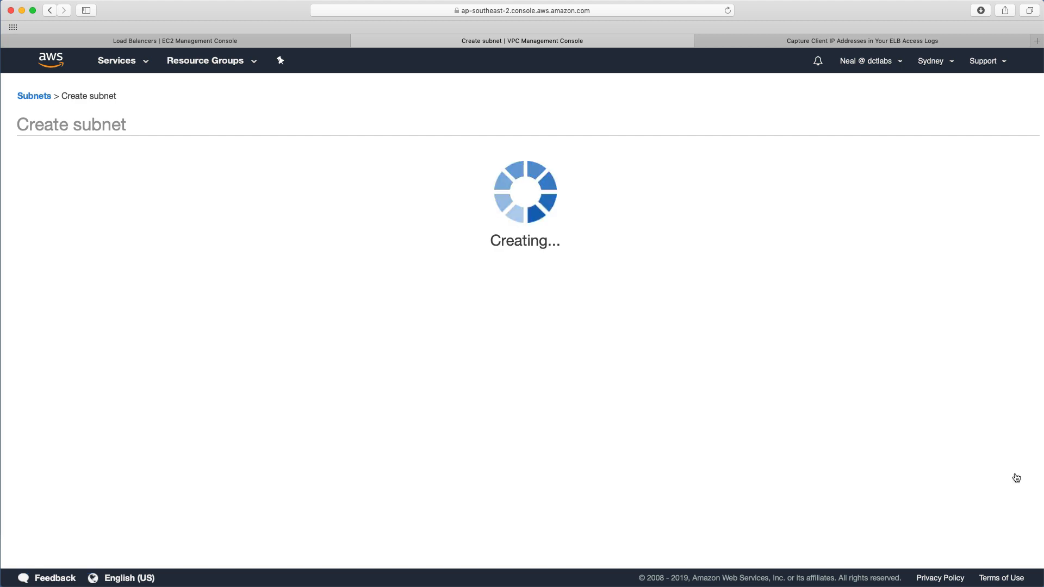
{"action": "left_click", "coordinate": [595, 236]}
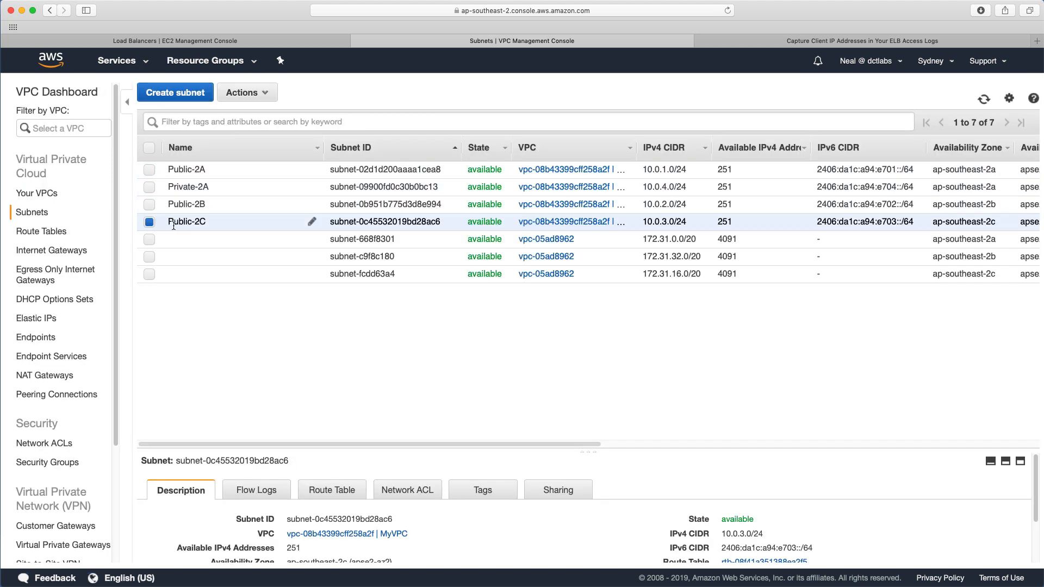
- Open the creation form for another subnet at its name tag
{"action": "left_click", "coordinate": [182, 93]}
{"action": "left_click", "coordinate": [201, 179]}
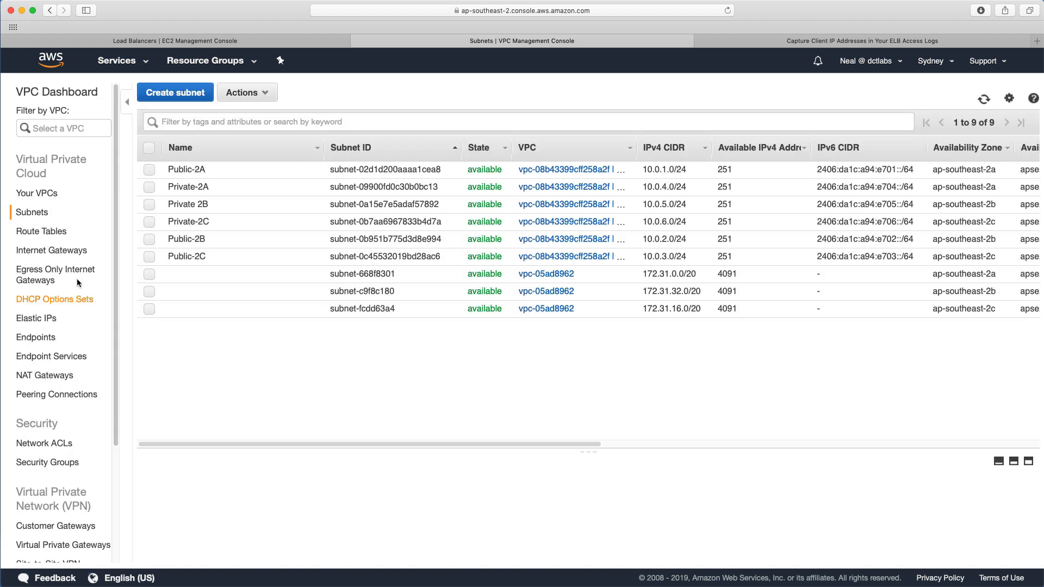
- Examine the routes and subnet associations of MyVPC's main route table
{"action": "left_click", "coordinate": [45, 235]}
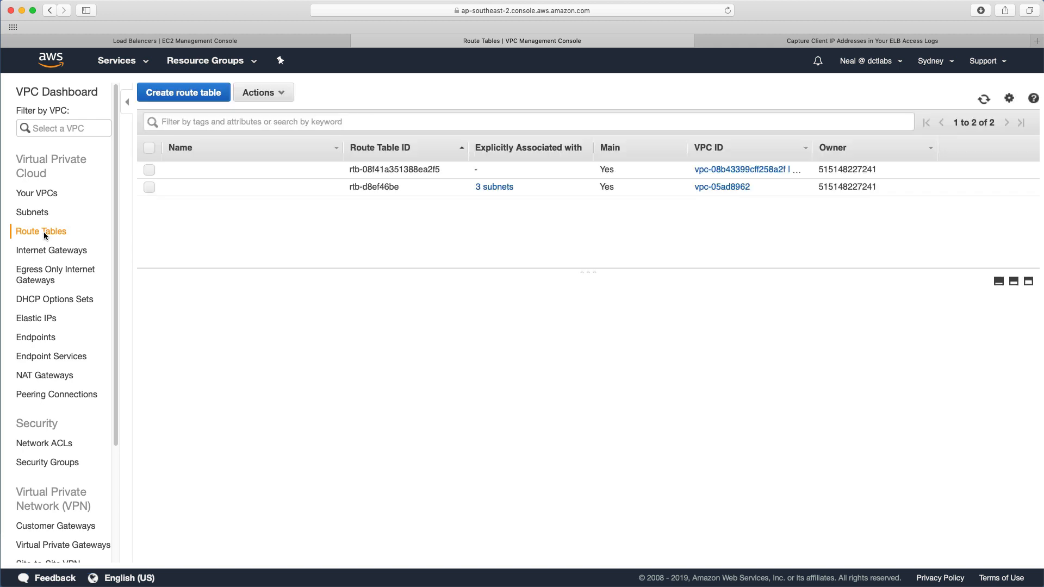
{"action": "left_click", "coordinate": [314, 168]}
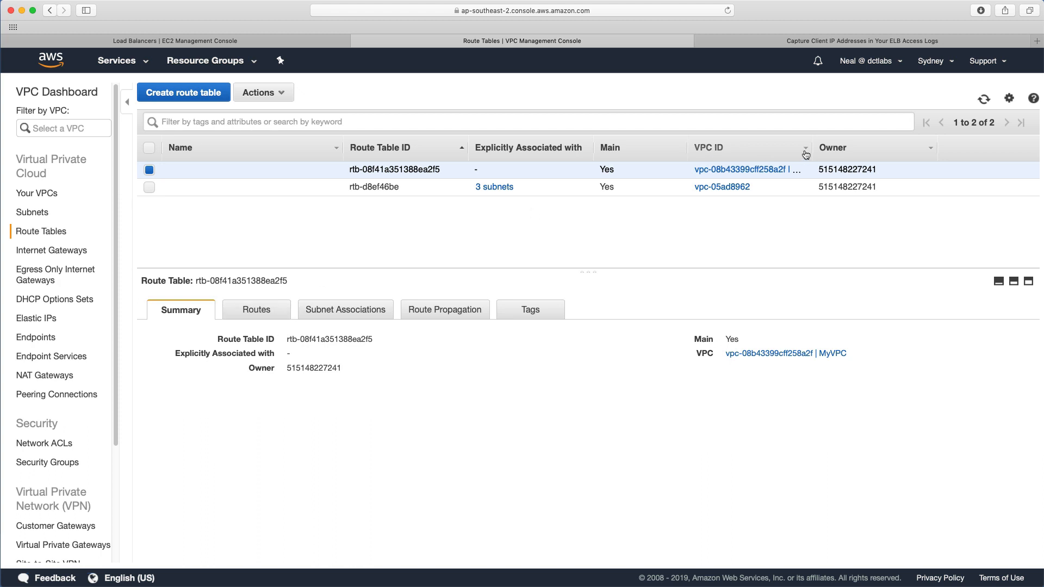
{"action": "left_click_drag", "start_coordinate": [809, 147], "coordinate": [890, 161]}
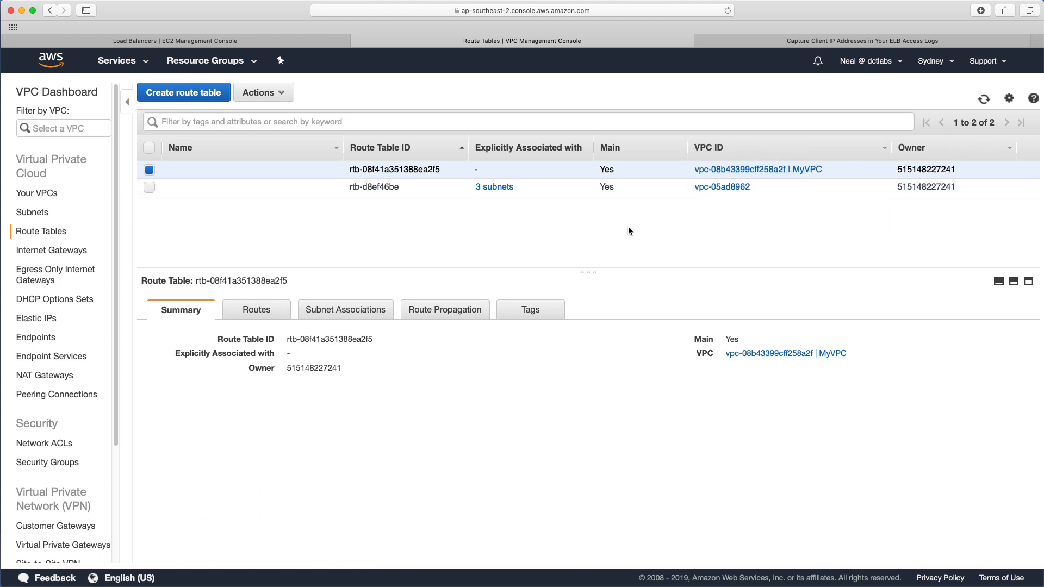
{"action": "left_click", "coordinate": [235, 314]}
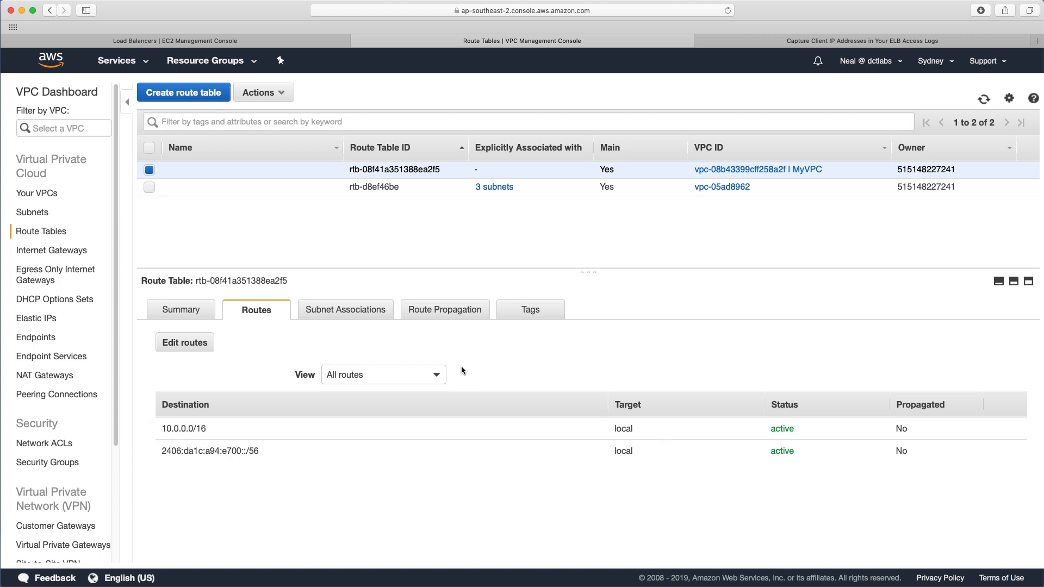
{"action": "left_click", "coordinate": [341, 308]}
{"action": "scroll", "coordinate": [308, 437], "scroll_direction": "down", "scroll_amount": 1}
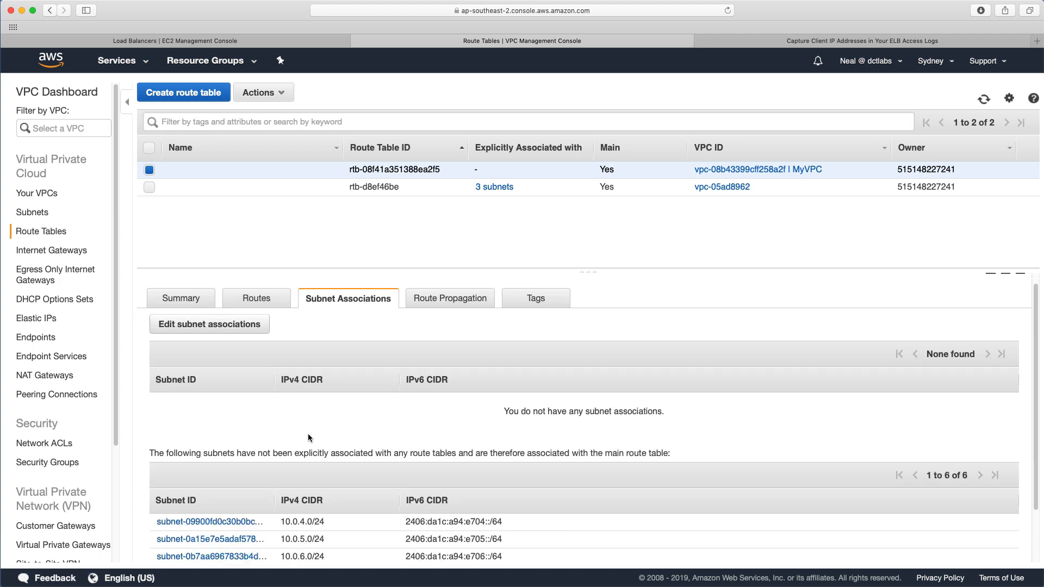
{"action": "scroll", "coordinate": [308, 437], "scroll_direction": "down", "scroll_amount": 2}
{"action": "scroll", "coordinate": [308, 437], "scroll_direction": "up", "scroll_amount": 3}
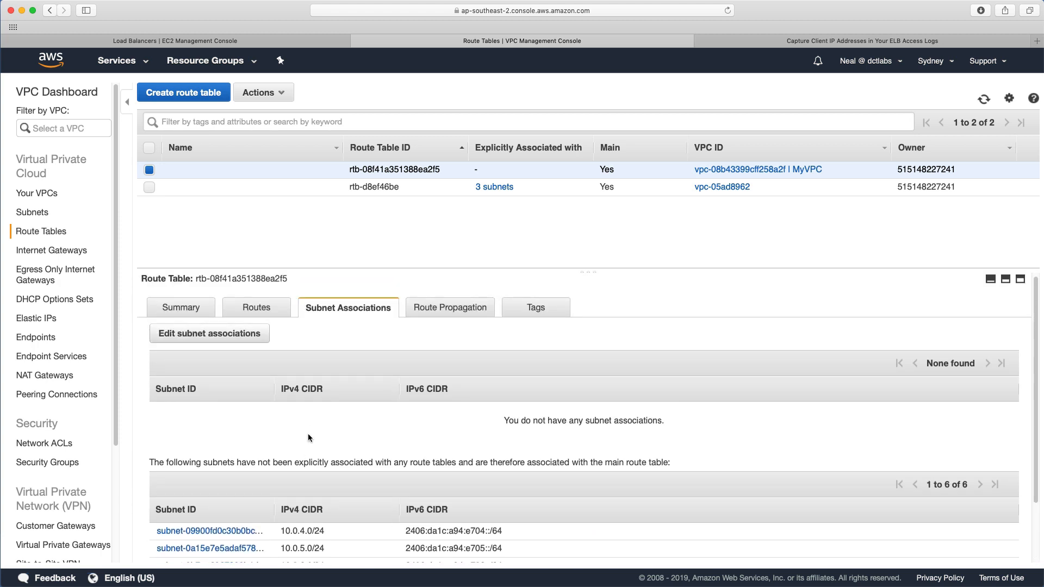
- Associate the Public-2A, Public-2B and Public-2C subnets explicitly with MyVPC's main route table and save
{"action": "left_click", "coordinate": [235, 337]}
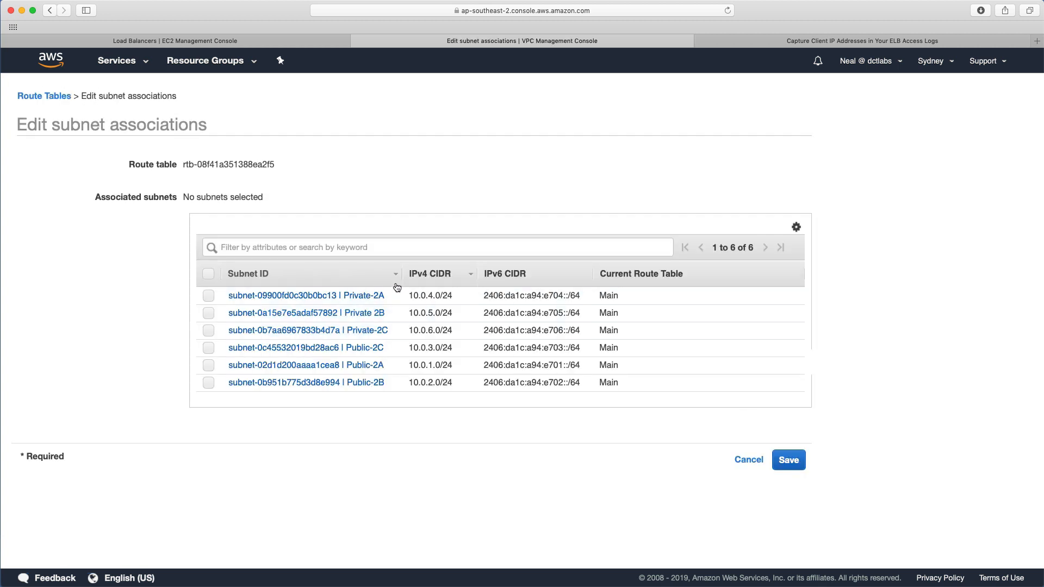
{"action": "left_click", "coordinate": [209, 365]}
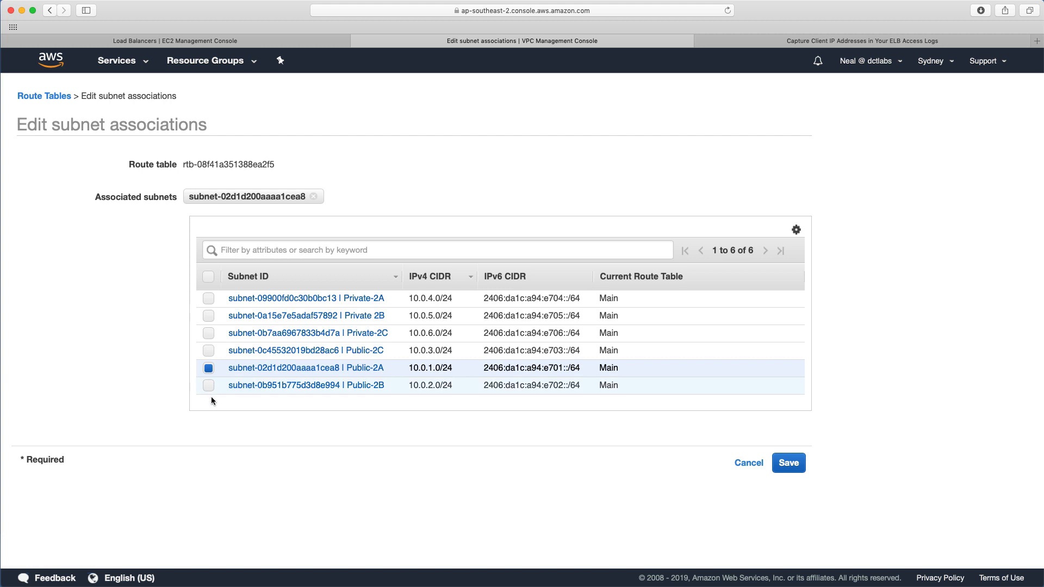
{"action": "left_click", "coordinate": [209, 386]}
{"action": "left_click", "coordinate": [208, 351]}
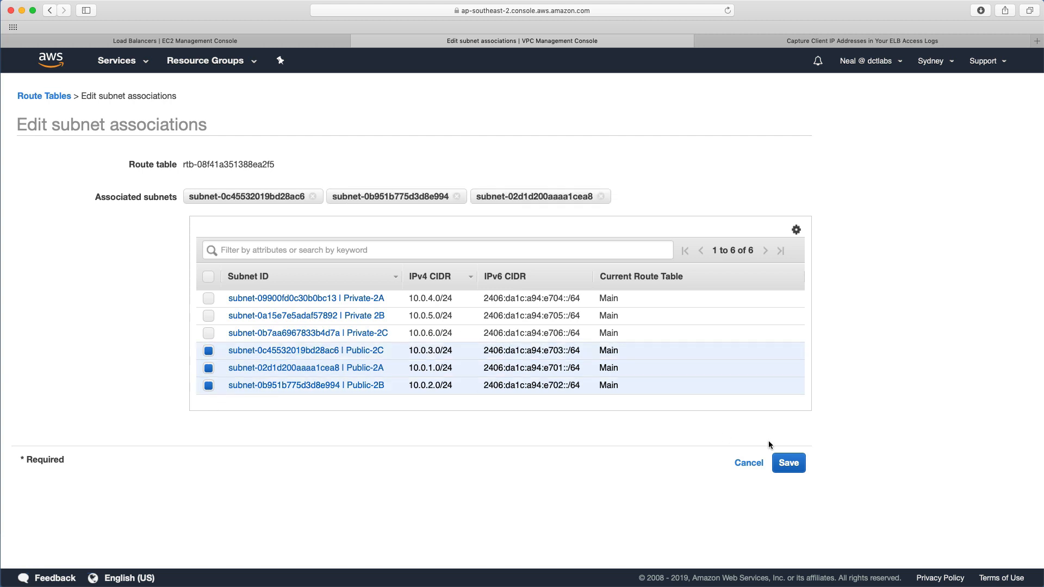
{"action": "left_click", "coordinate": [789, 464]}
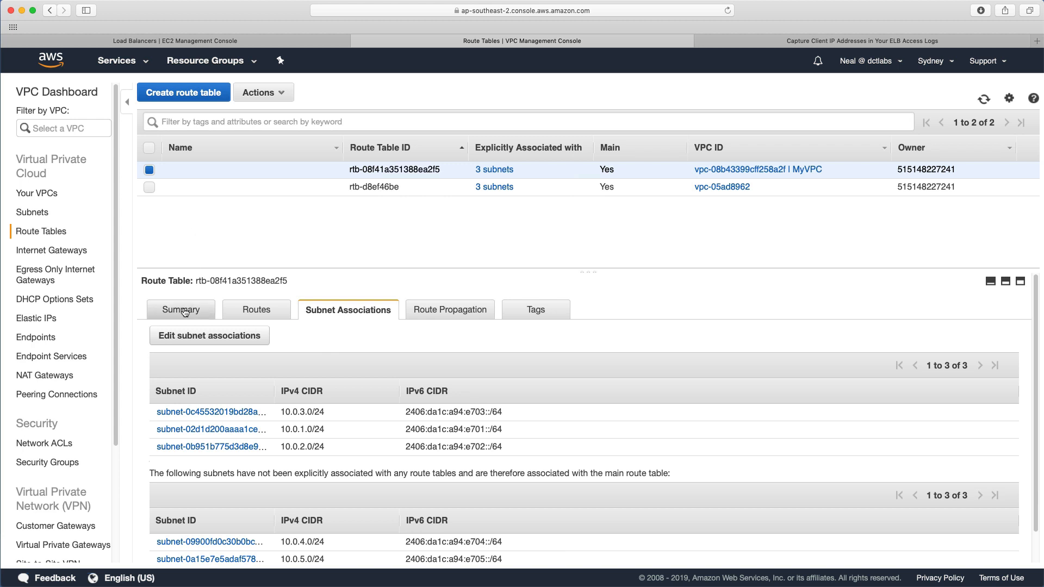
- Create a route table named Private-RT in MyVPC
{"action": "left_click", "coordinate": [200, 90]}
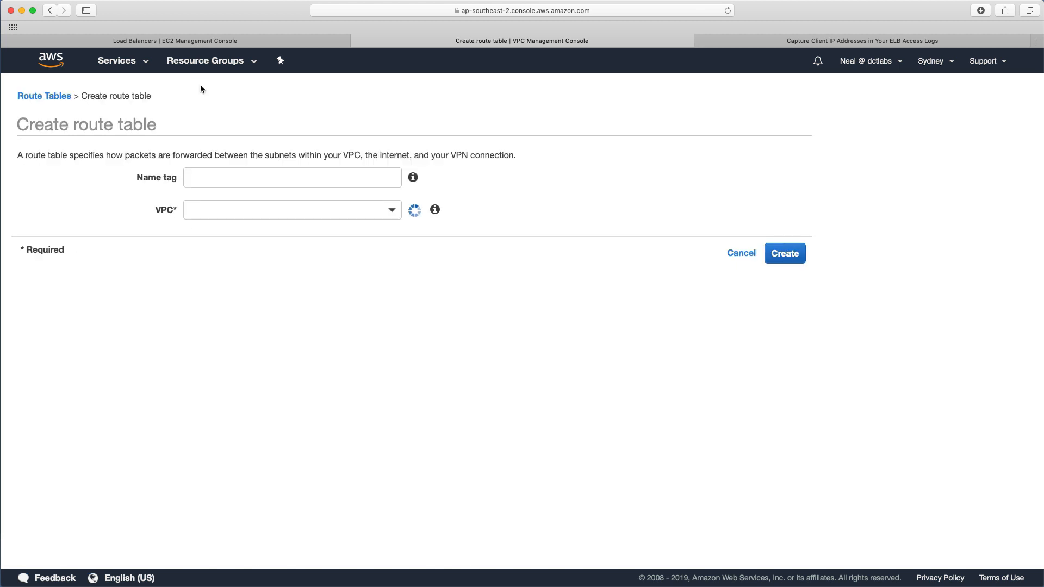
{"action": "left_click", "coordinate": [196, 179]}
{"action": "type", "text": "Private-RT"}
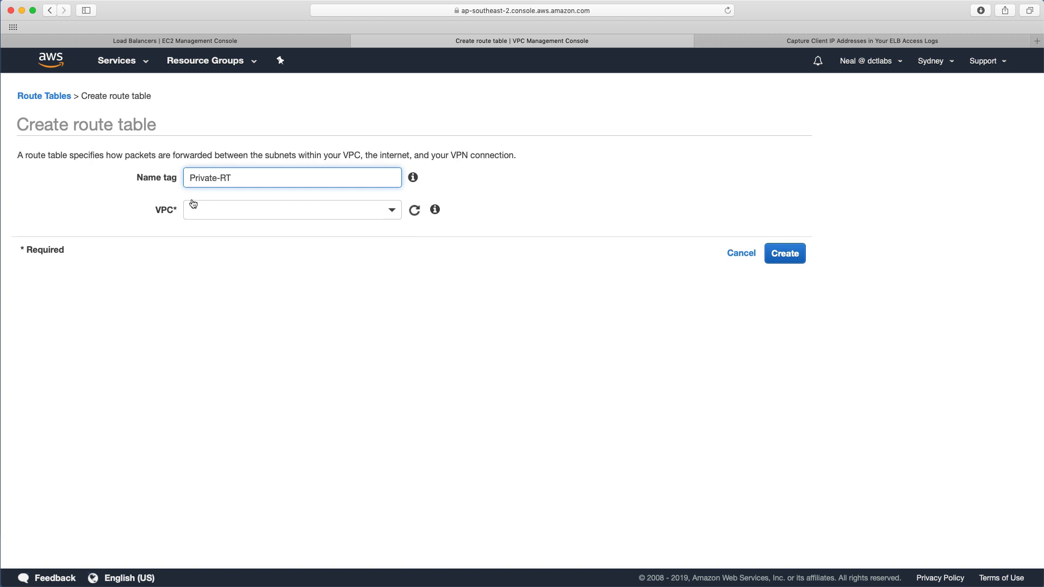
{"action": "left_click", "coordinate": [224, 209]}
{"action": "left_click", "coordinate": [286, 263]}
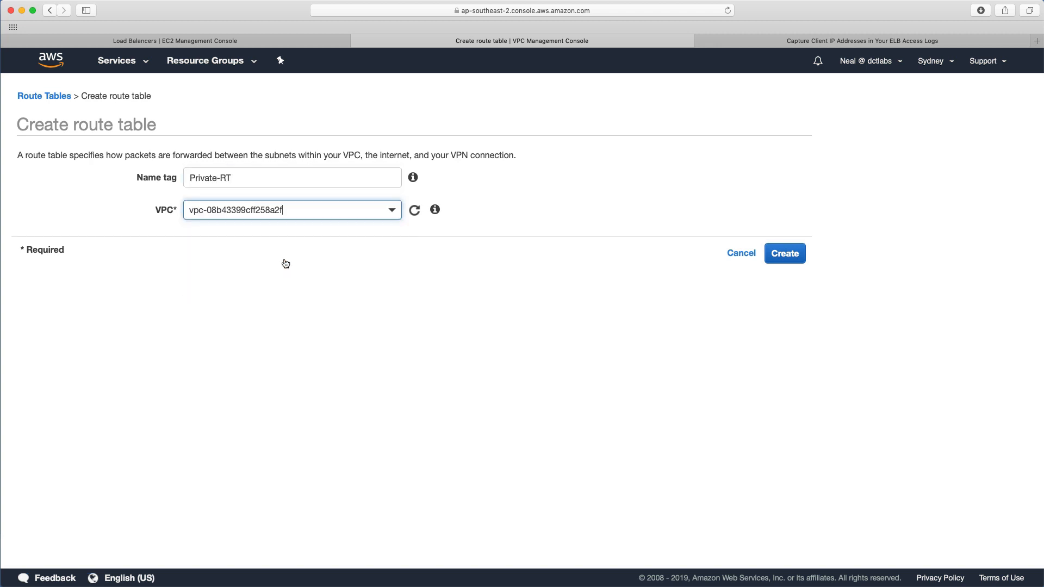
{"action": "left_click", "coordinate": [779, 257]}
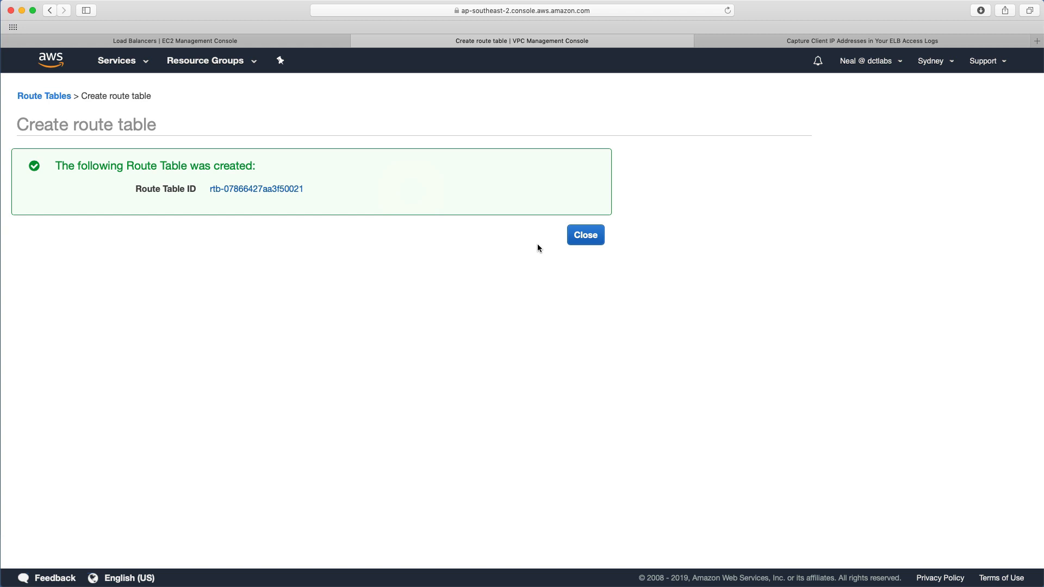
{"action": "left_click", "coordinate": [587, 236]}
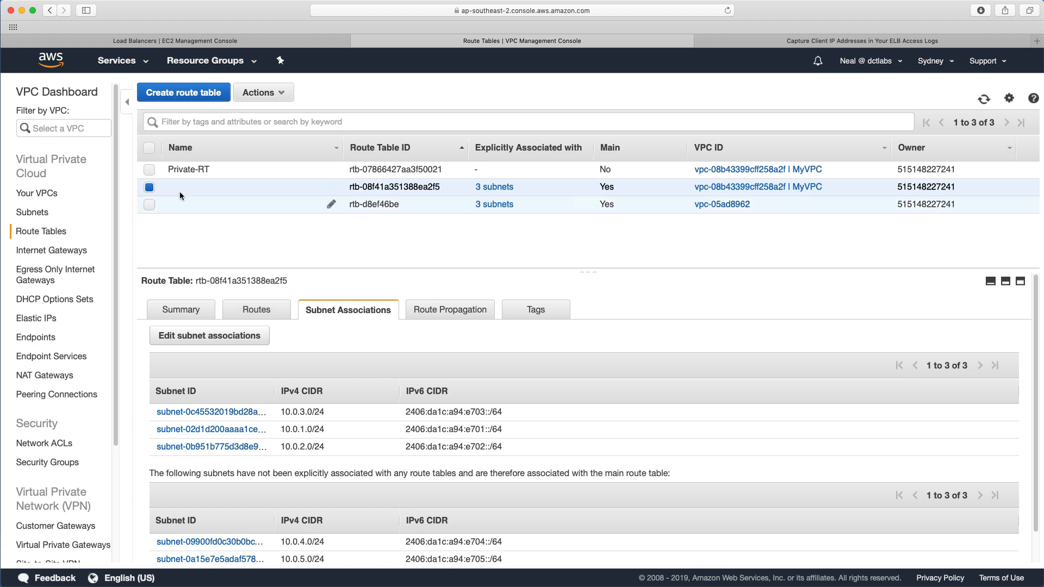
- Associate the Private-2A, Private 2B and Private-2C subnets with the Private-RT route table and save
{"action": "left_click", "coordinate": [149, 169]}
{"action": "left_click", "coordinate": [149, 187]}
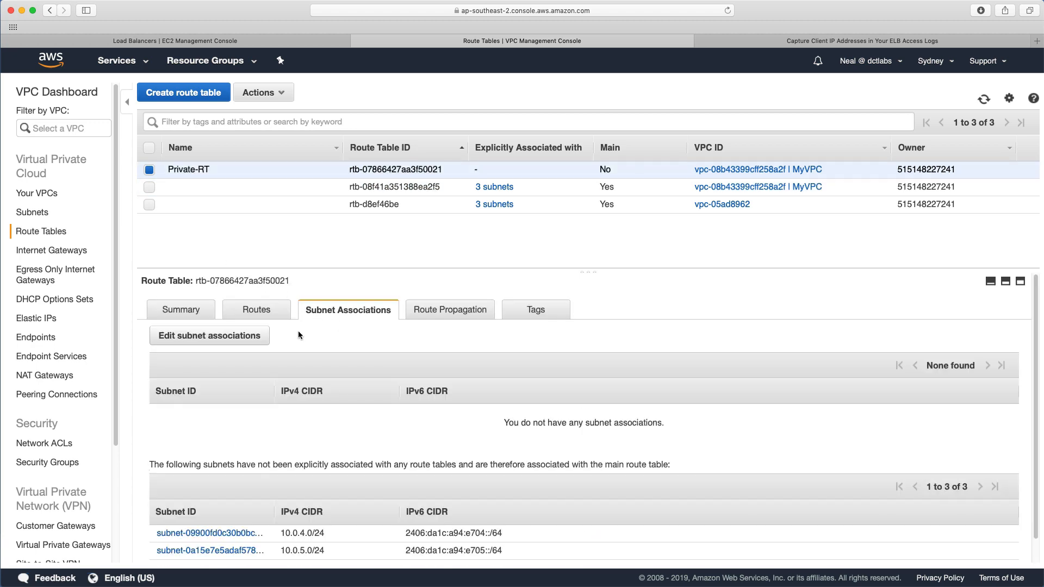
{"action": "left_click", "coordinate": [237, 338]}
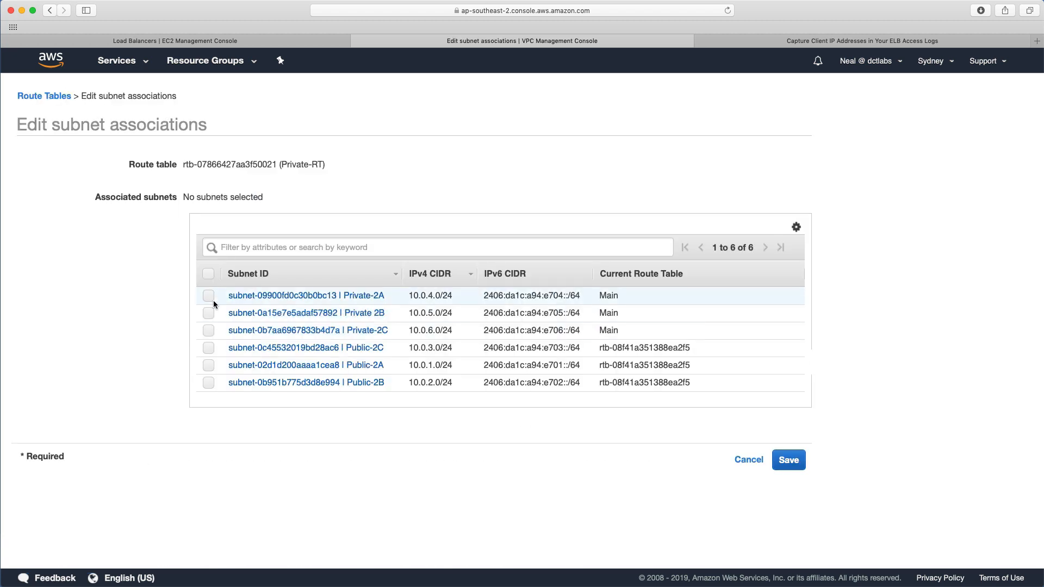
{"action": "left_click", "coordinate": [208, 296]}
{"action": "left_click", "coordinate": [208, 316]}
{"action": "left_click", "coordinate": [208, 333]}
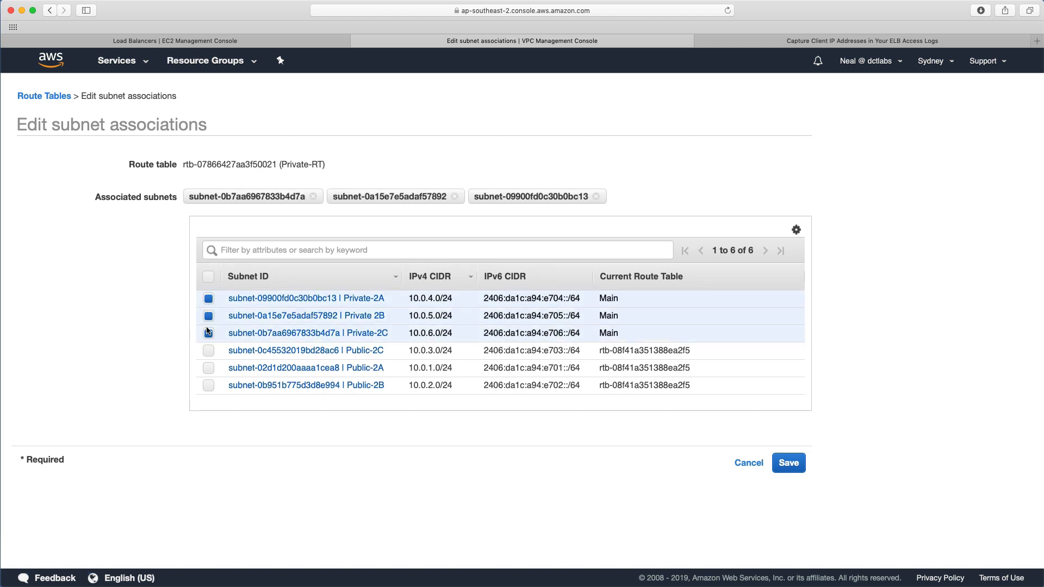
{"action": "left_click", "coordinate": [789, 463]}
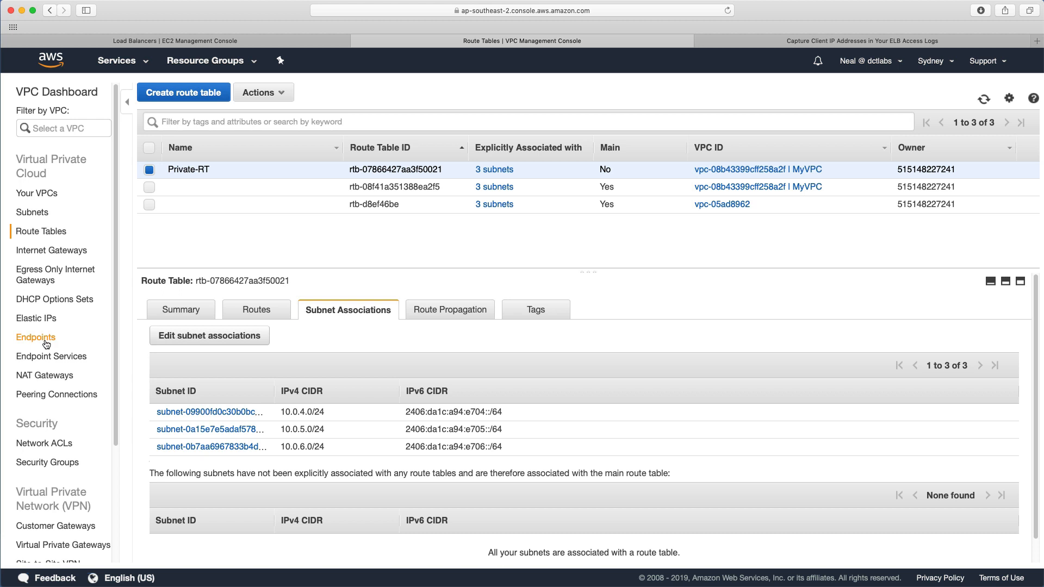
- Create an internet gateway with the name tag MyVPC-IGW
{"action": "scroll", "coordinate": [49, 344], "scroll_direction": "down", "scroll_amount": 1}
{"action": "left_click", "coordinate": [44, 232]}
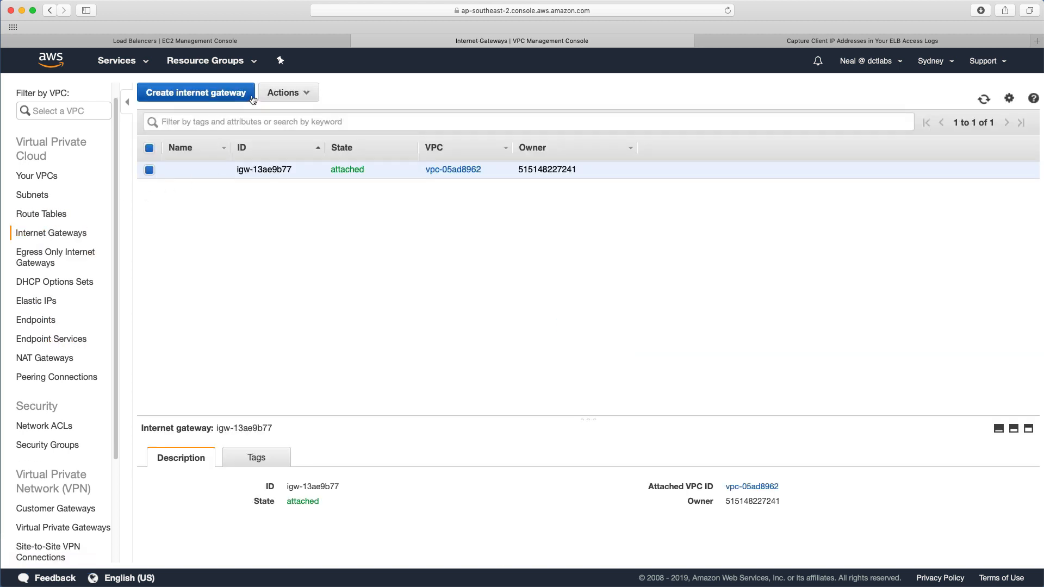
{"action": "left_click", "coordinate": [212, 95]}
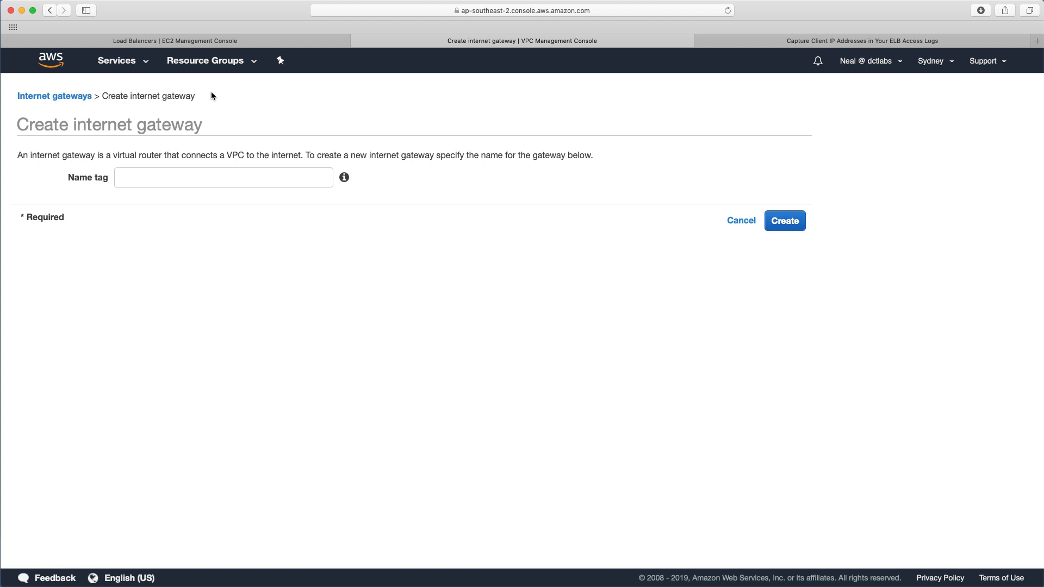
{"action": "left_click", "coordinate": [170, 177]}
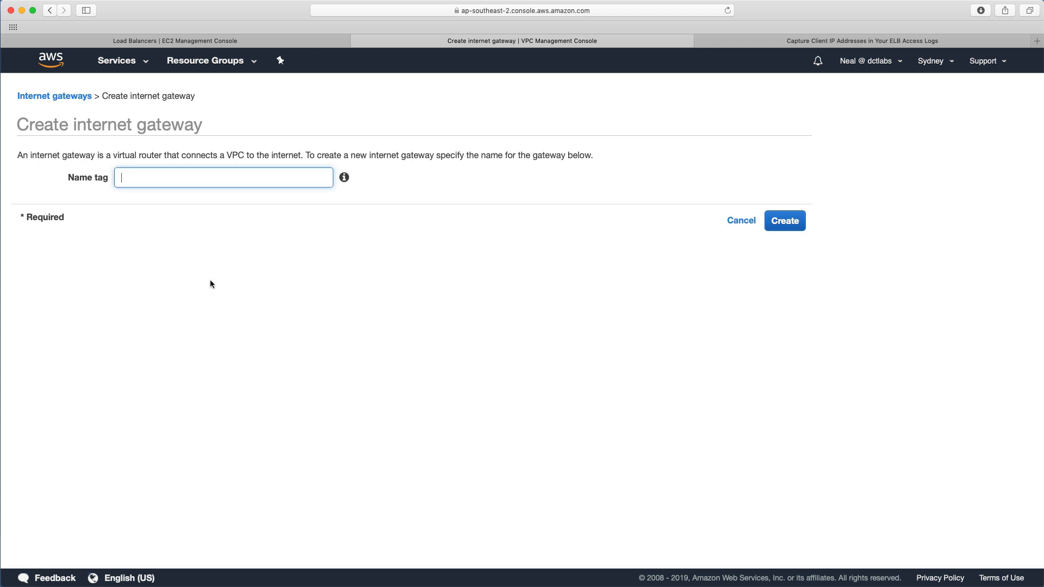
{"action": "type", "text": "My"}
{"action": "type", "text": "VPC-IGW"}
{"action": "left_click", "coordinate": [785, 220]}
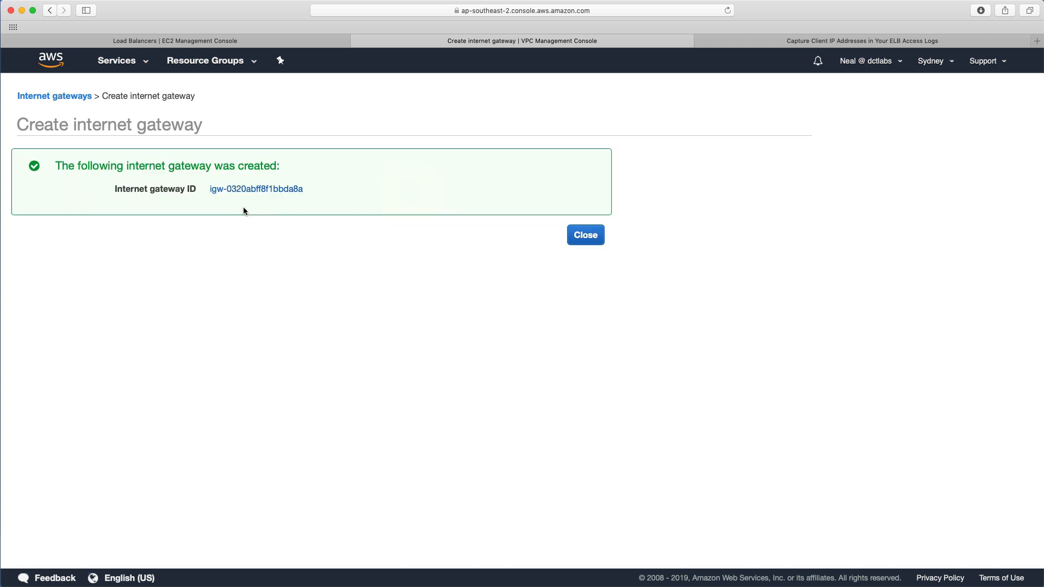
- Attach the MyVPC-IGW internet gateway to MyVPC
{"action": "left_click", "coordinate": [578, 234]}
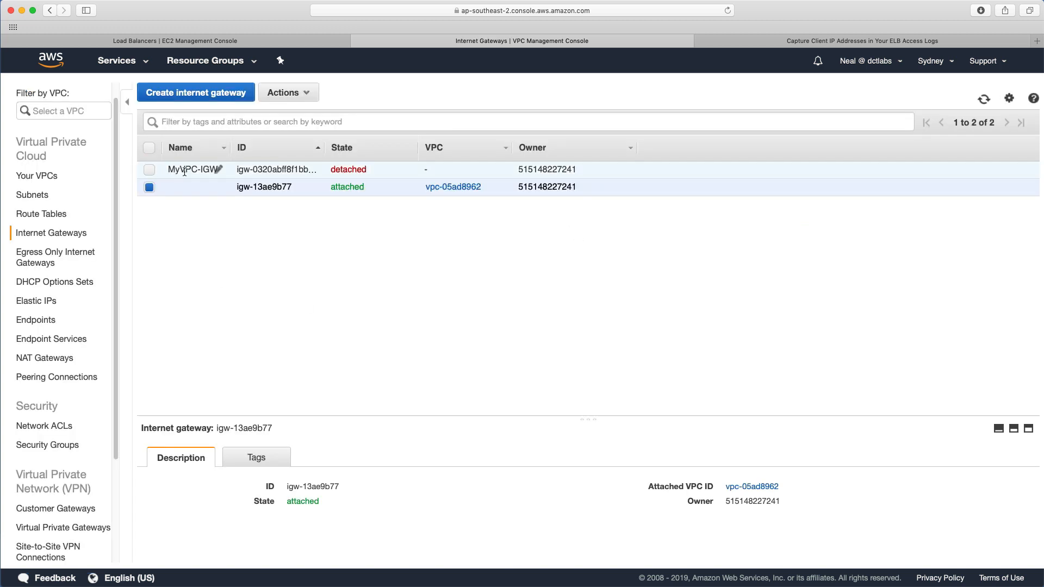
{"action": "left_click", "coordinate": [149, 169]}
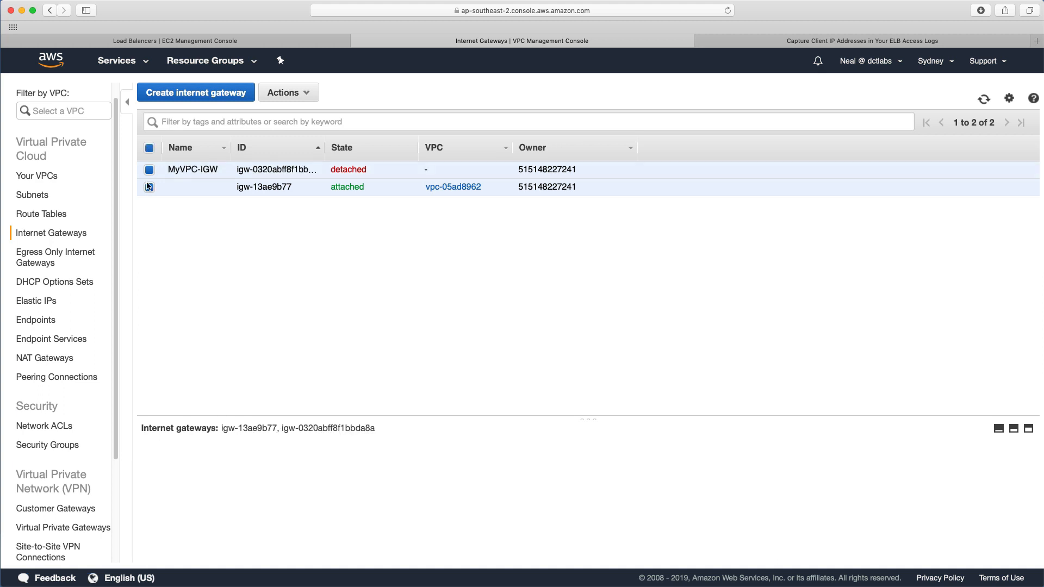
{"action": "left_click", "coordinate": [149, 187]}
{"action": "left_click", "coordinate": [288, 93]}
{"action": "left_click", "coordinate": [274, 128]}
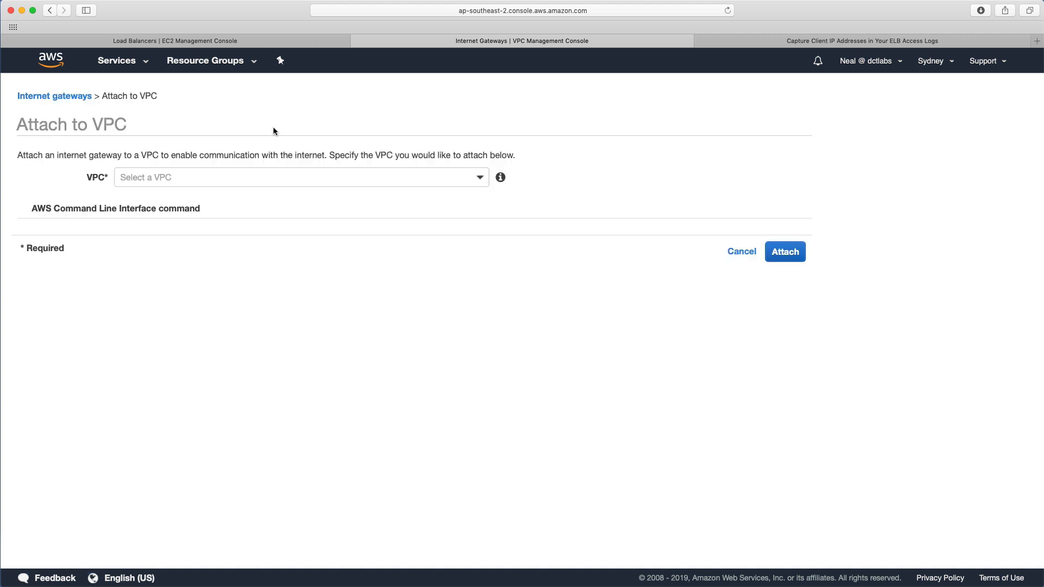
{"action": "left_click", "coordinate": [302, 181]}
{"action": "left_click", "coordinate": [199, 240]}
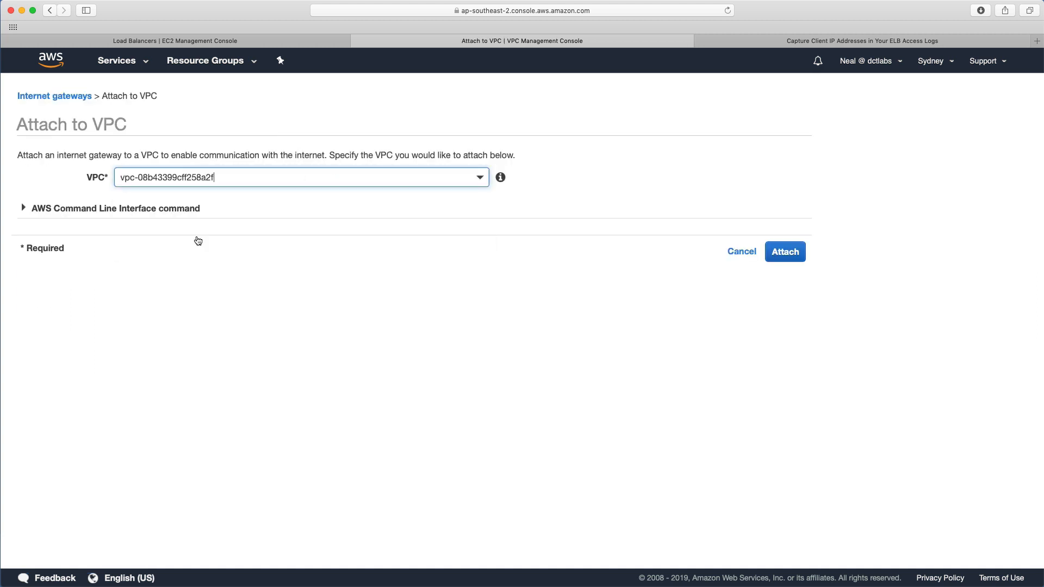
{"action": "left_click", "coordinate": [785, 251]}
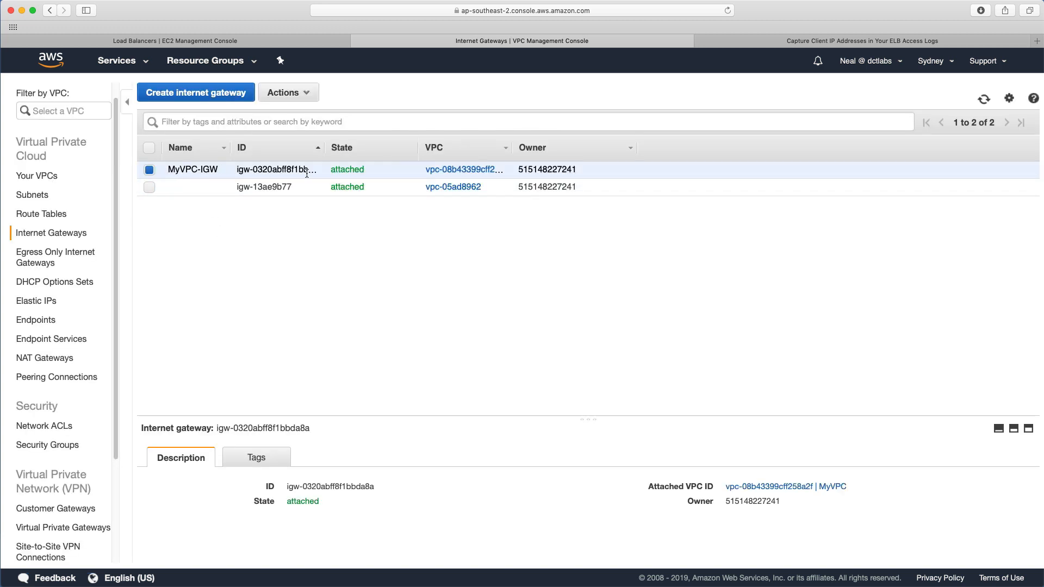
- Name MyVPC's unnamed main route table Public-RT
{"action": "left_click", "coordinate": [47, 215]}
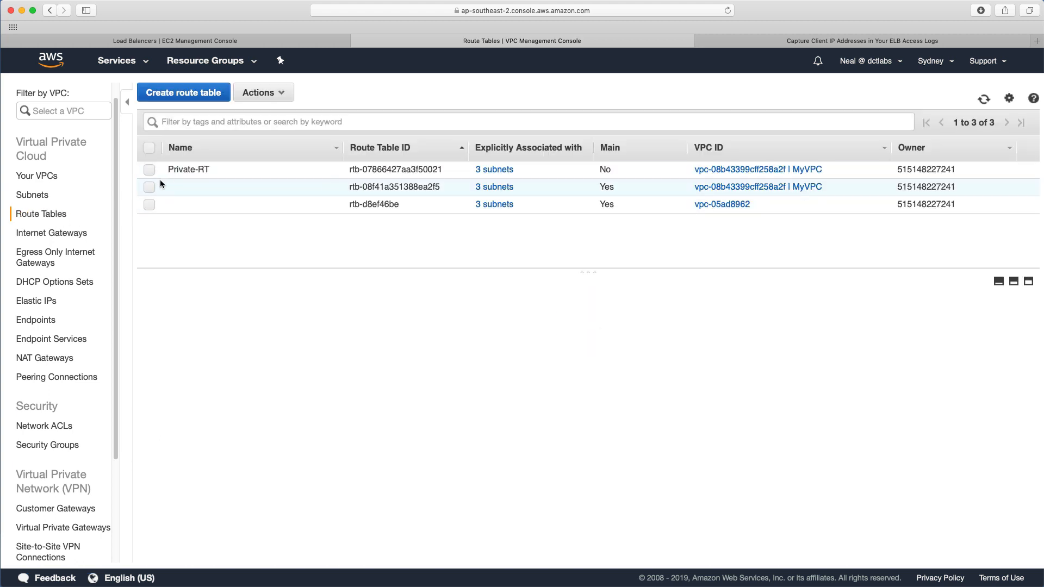
{"action": "left_click", "coordinate": [149, 187]}
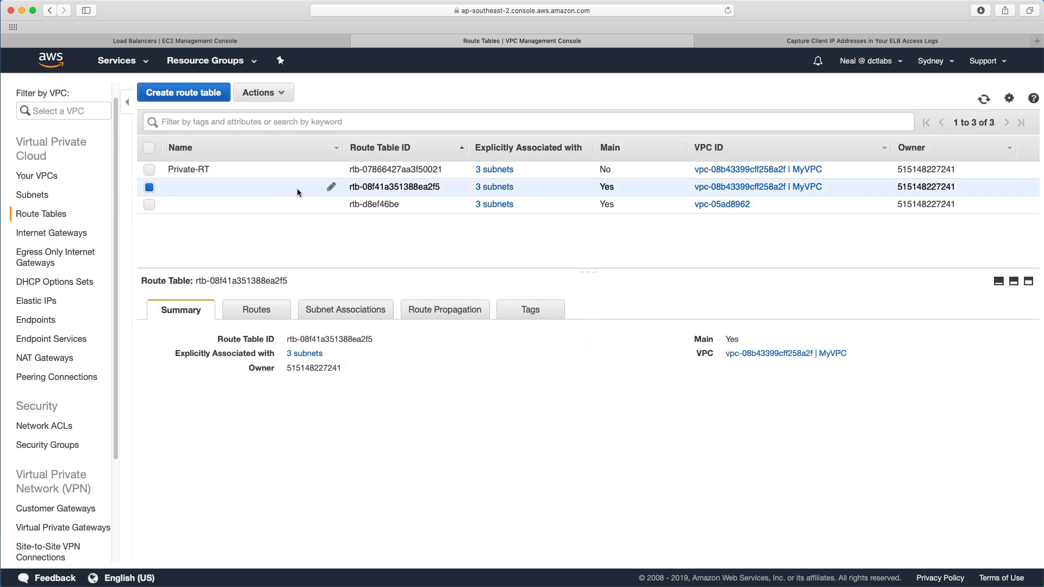
{"action": "left_click", "coordinate": [331, 187]}
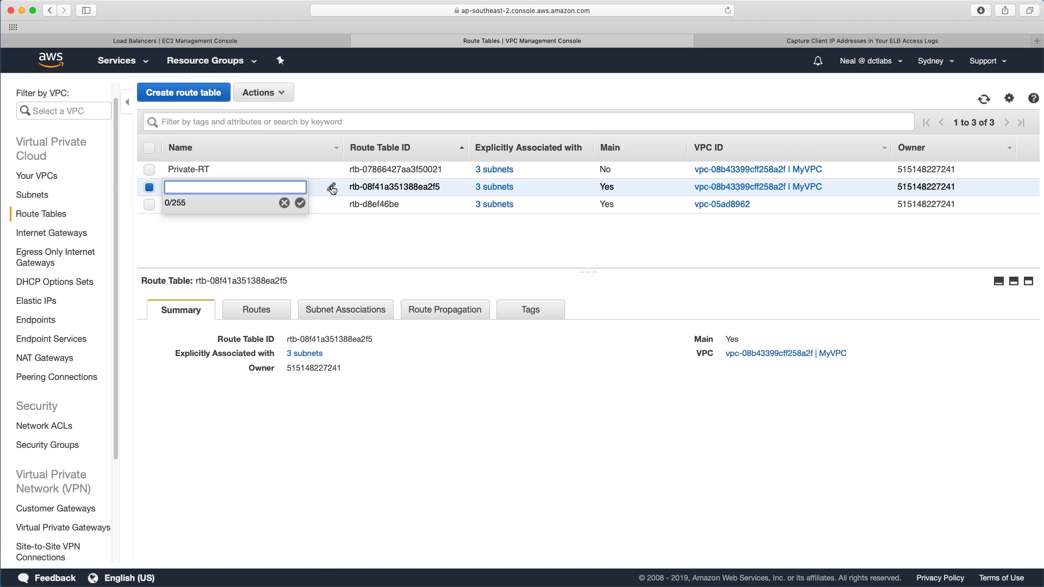
{"action": "type", "text": "D"}
{"action": "type", "text": "ublic-RT"}
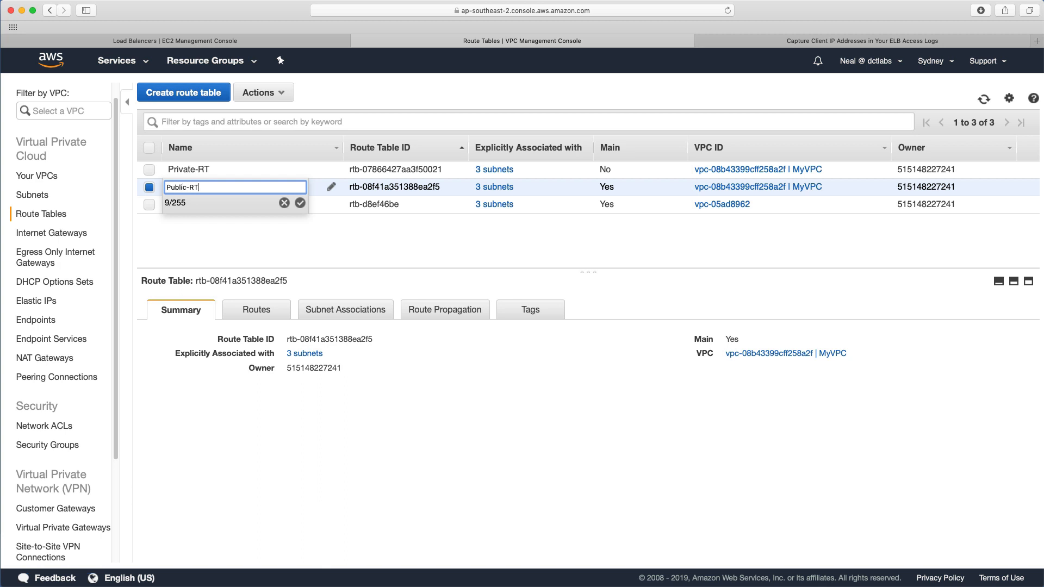
{"action": "left_click", "coordinate": [300, 203]}
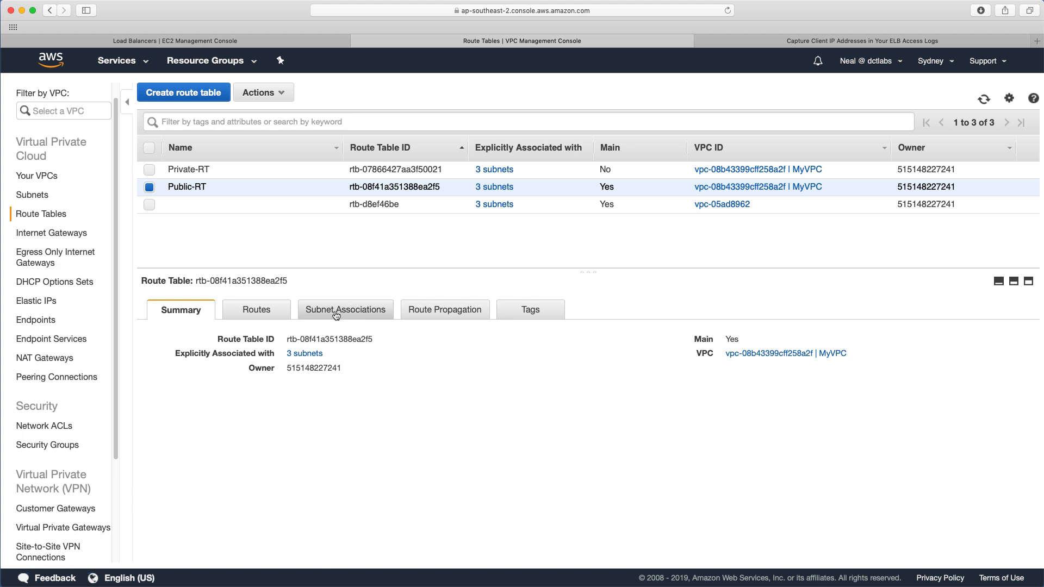
- Add a 0.0.0.0/0 route to Public-RT targeting the MyVPC-IGW internet gateway and save the routes
{"action": "left_click", "coordinate": [258, 315]}
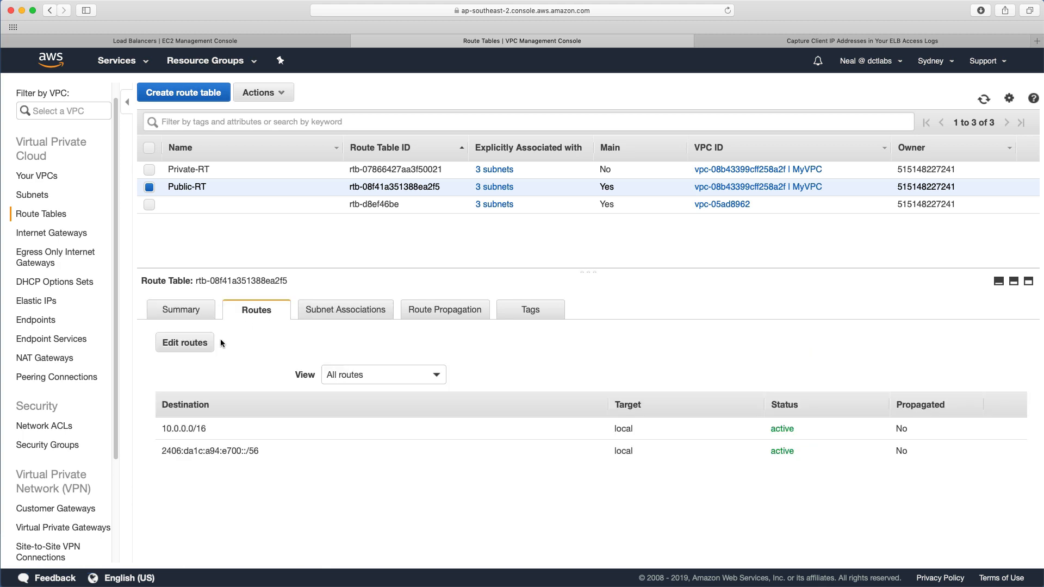
{"action": "left_click", "coordinate": [188, 348]}
{"action": "left_click", "coordinate": [52, 244]}
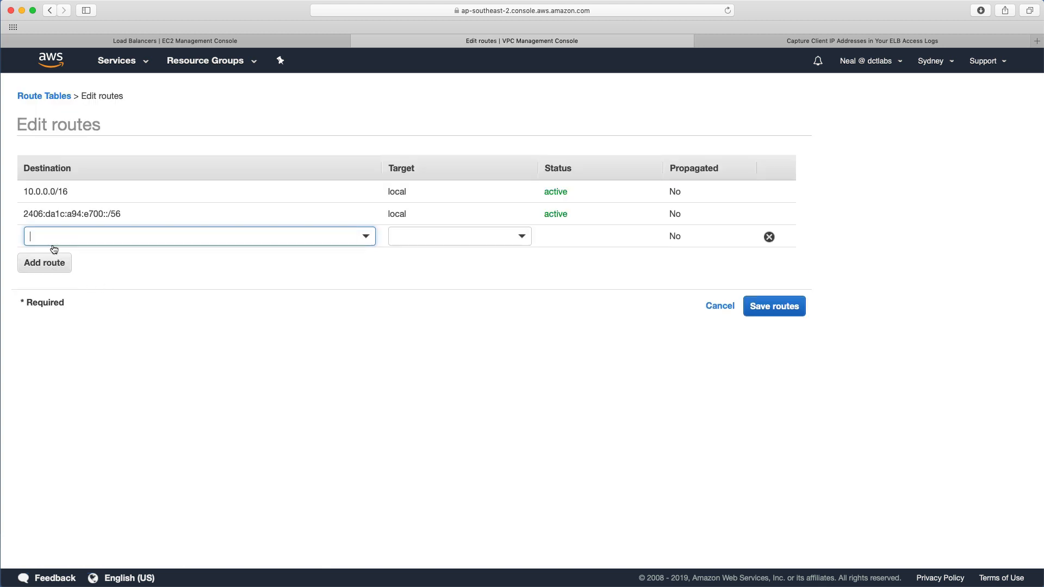
{"action": "type", "text": "0."}
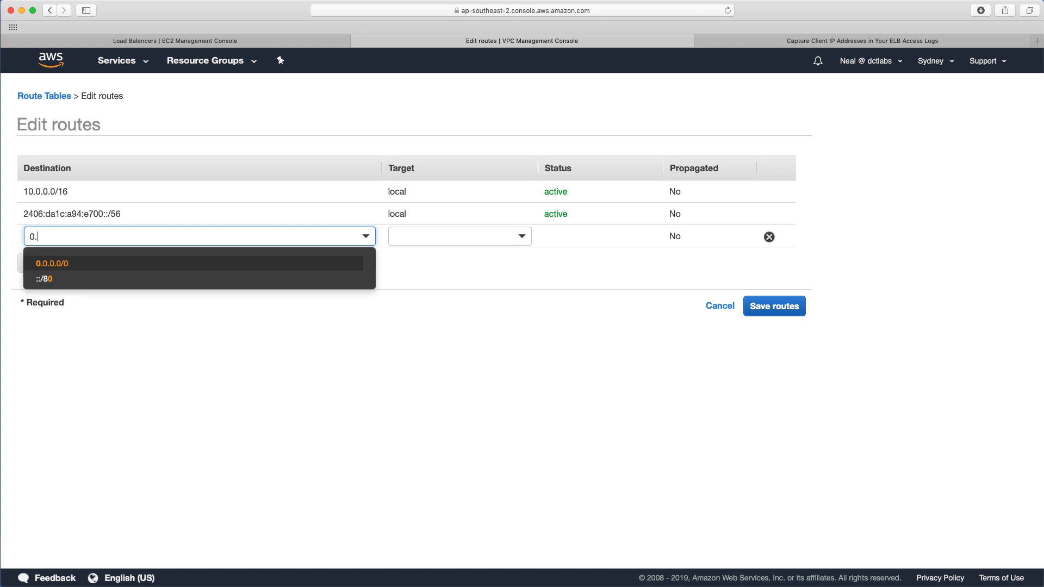
{"action": "type", "text": "0.0.0/0"}
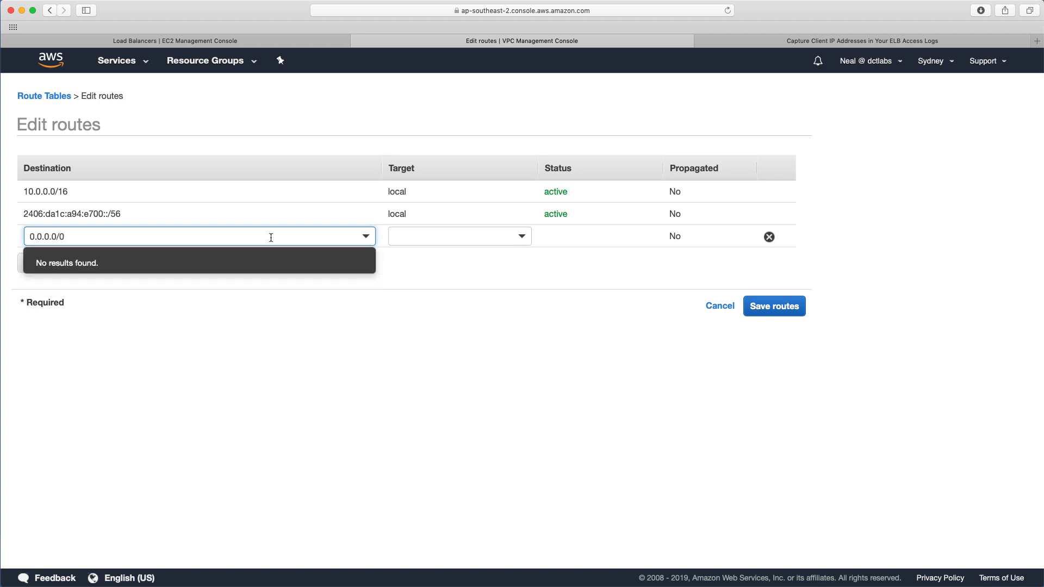
{"action": "left_click", "coordinate": [410, 237]}
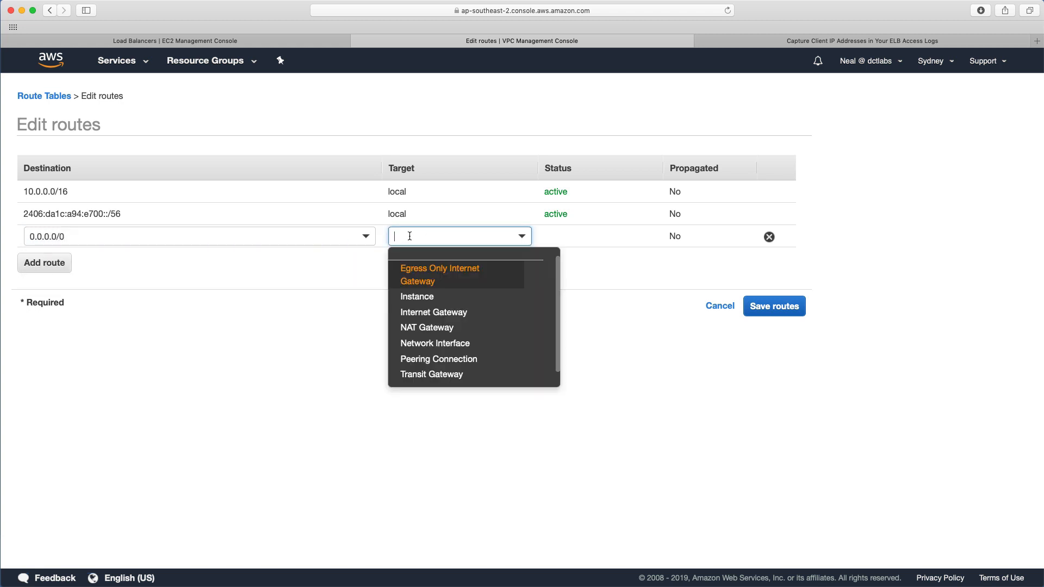
{"action": "left_click", "coordinate": [409, 313]}
{"action": "left_click", "coordinate": [456, 269]}
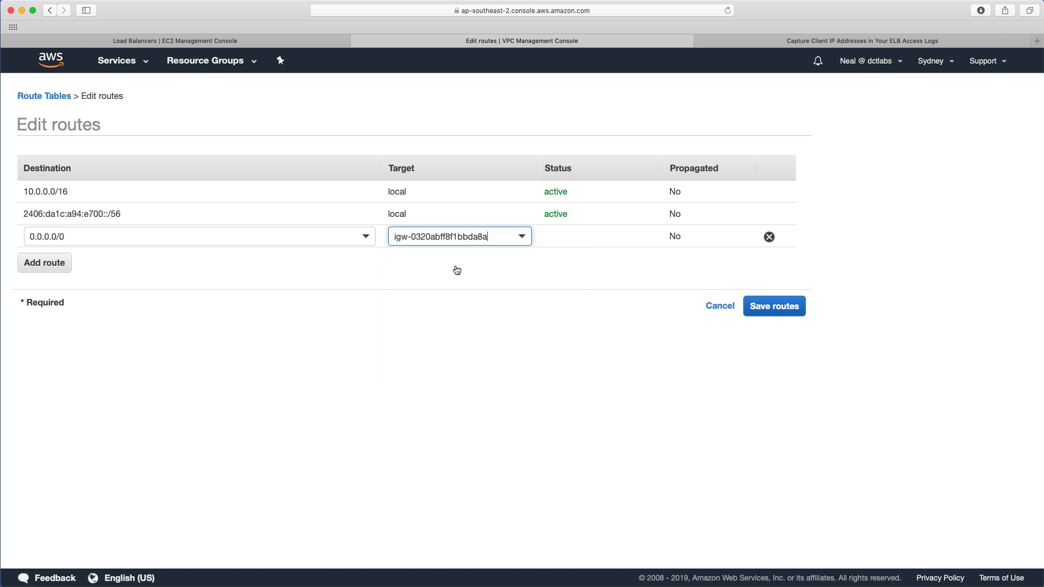
{"action": "left_click", "coordinate": [773, 306]}
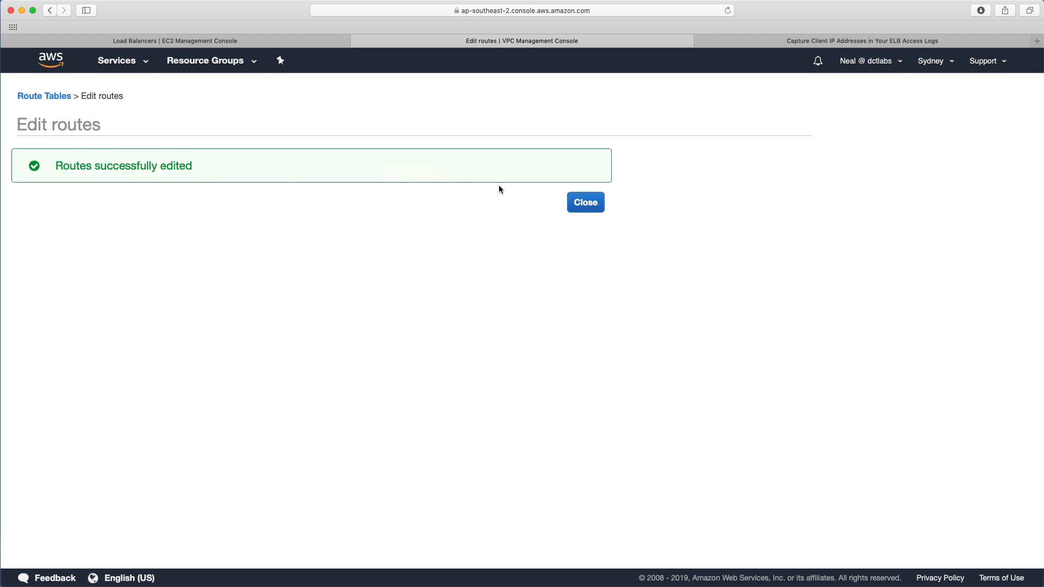
{"action": "left_click", "coordinate": [586, 202]}
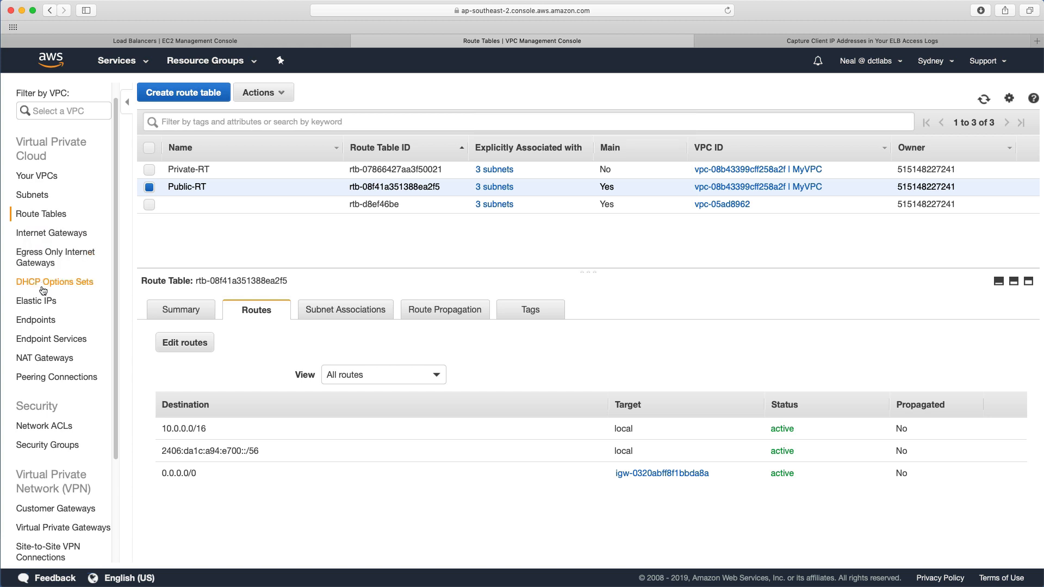
- Create a NAT gateway in the Public-2A subnet of MyVPC with a newly allocated Elastic IP
{"action": "left_click", "coordinate": [44, 357]}
{"action": "left_click", "coordinate": [192, 95]}
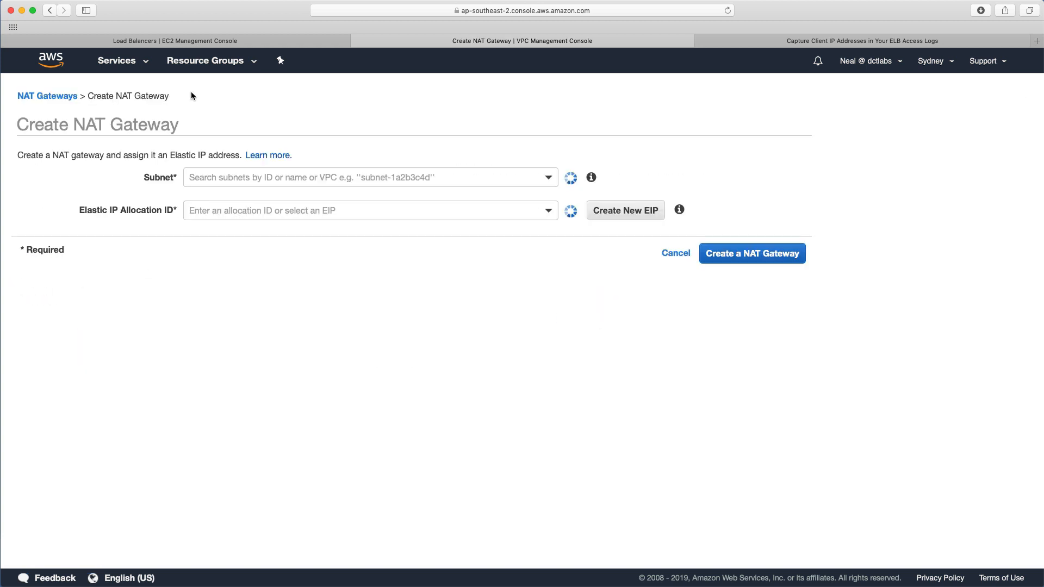
{"action": "left_click", "coordinate": [554, 183]}
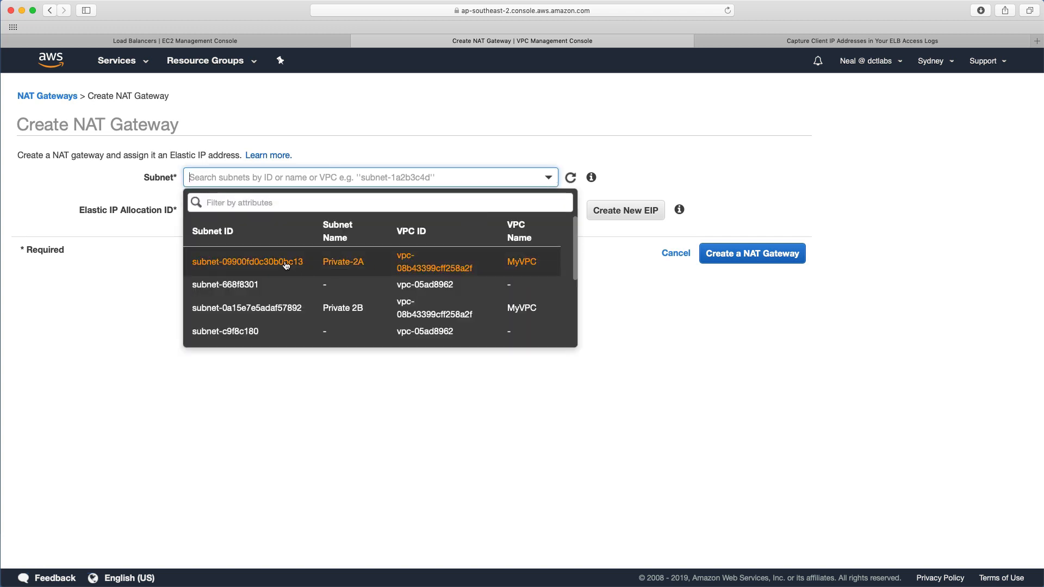
{"action": "scroll", "coordinate": [288, 283], "scroll_direction": "down", "scroll_amount": 5}
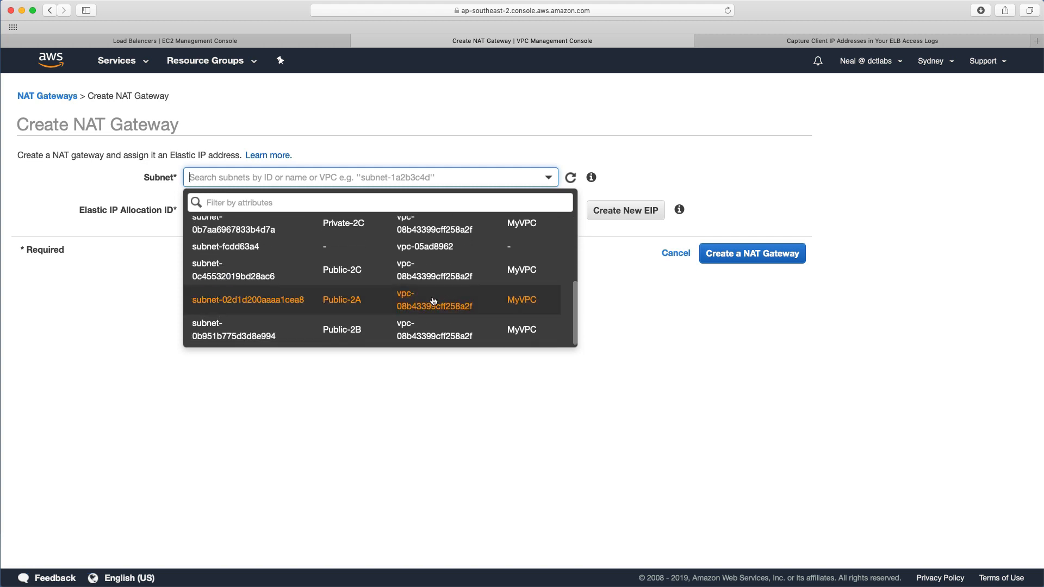
{"action": "left_click", "coordinate": [275, 305]}
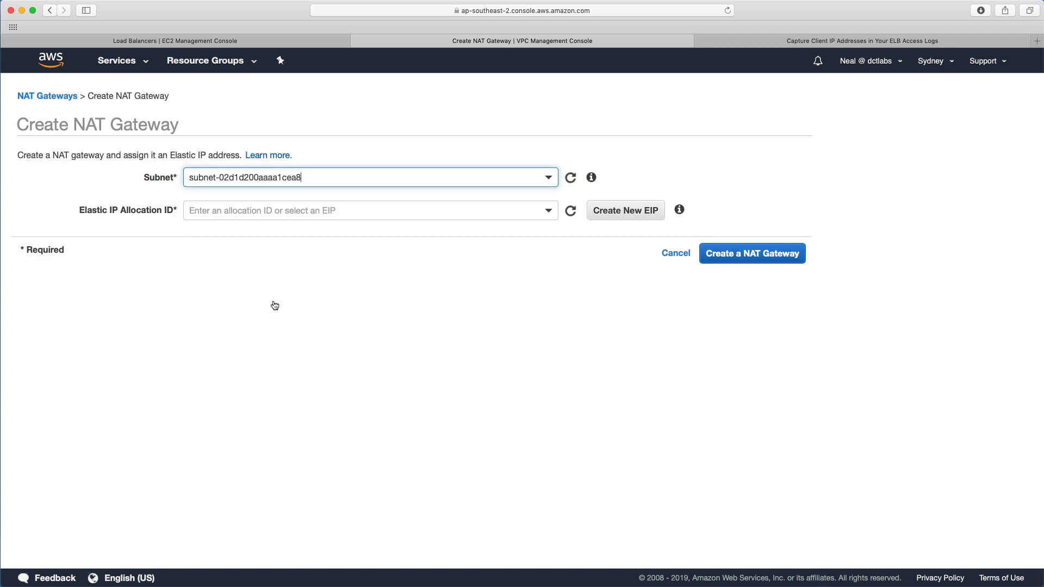
{"action": "left_click", "coordinate": [598, 211]}
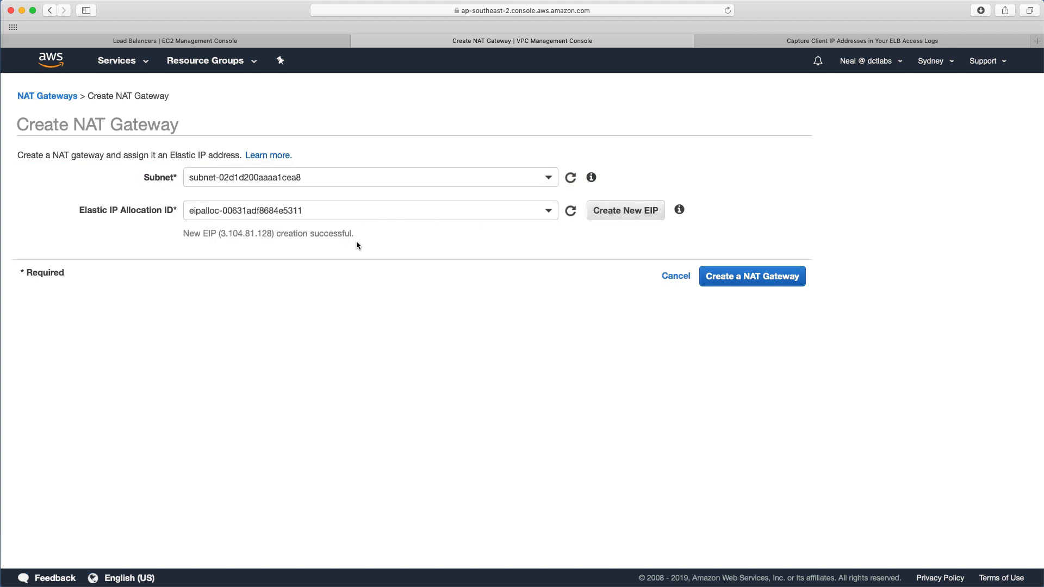
{"action": "left_click", "coordinate": [743, 279]}
{"action": "left_click", "coordinate": [599, 262]}
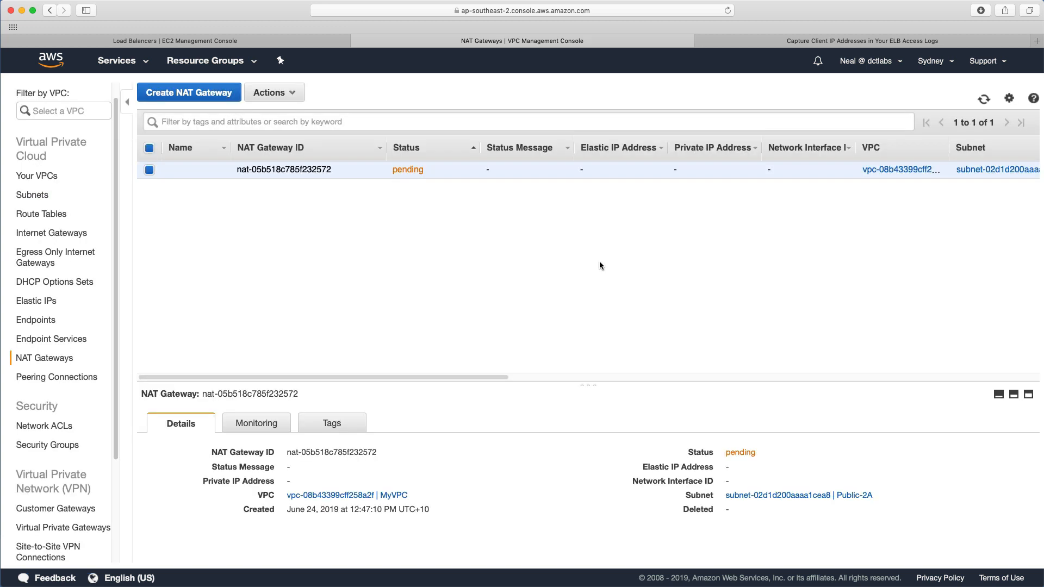
- Add a 0.0.0.0/0 route to Private-RT targeting the new NAT gateway and save the routes
{"action": "left_click", "coordinate": [54, 215]}
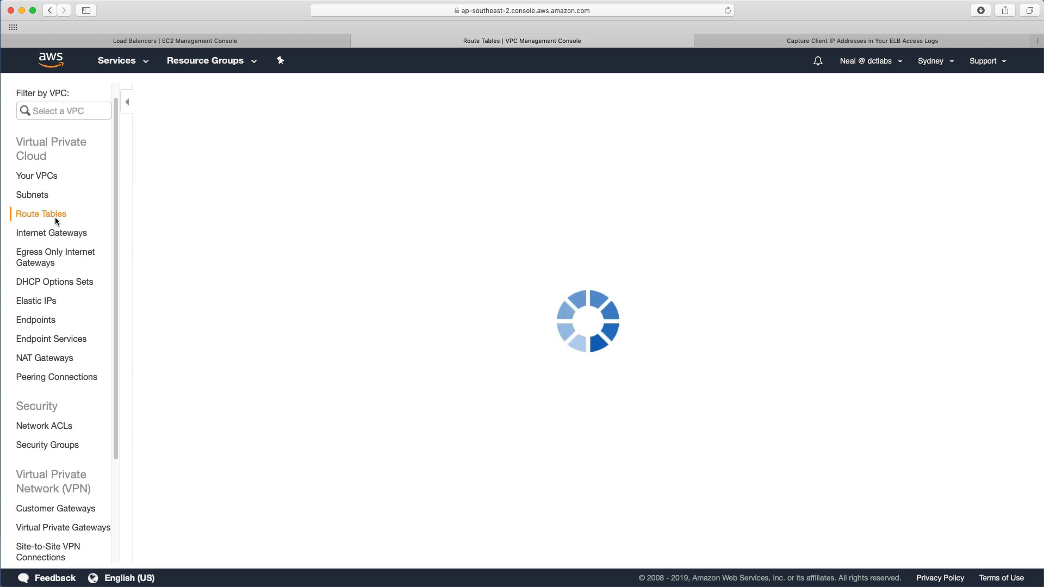
{"action": "left_click", "coordinate": [149, 170]}
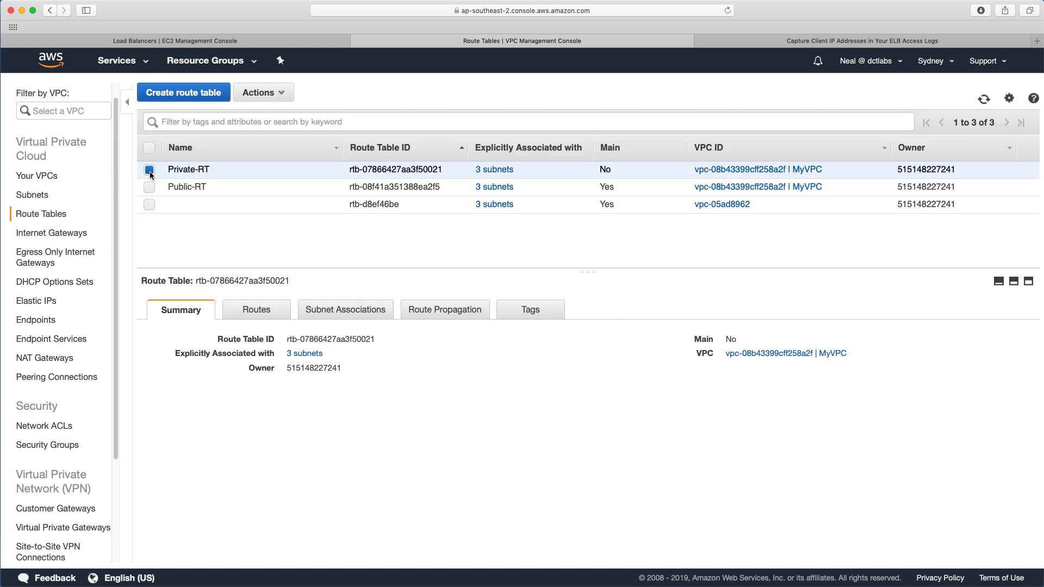
{"action": "left_click", "coordinate": [261, 311]}
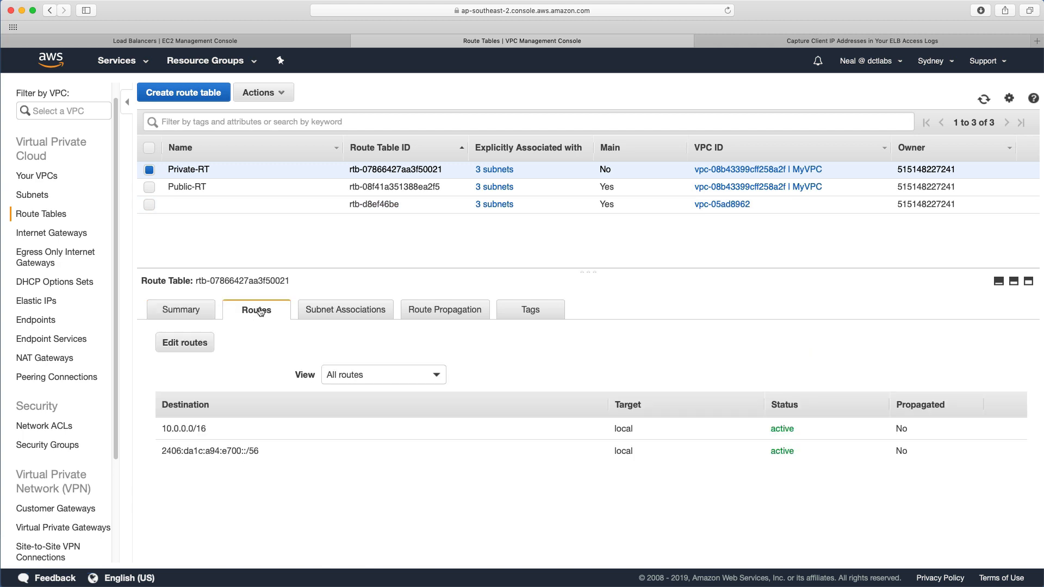
{"action": "left_click", "coordinate": [192, 345]}
{"action": "left_click", "coordinate": [54, 242]}
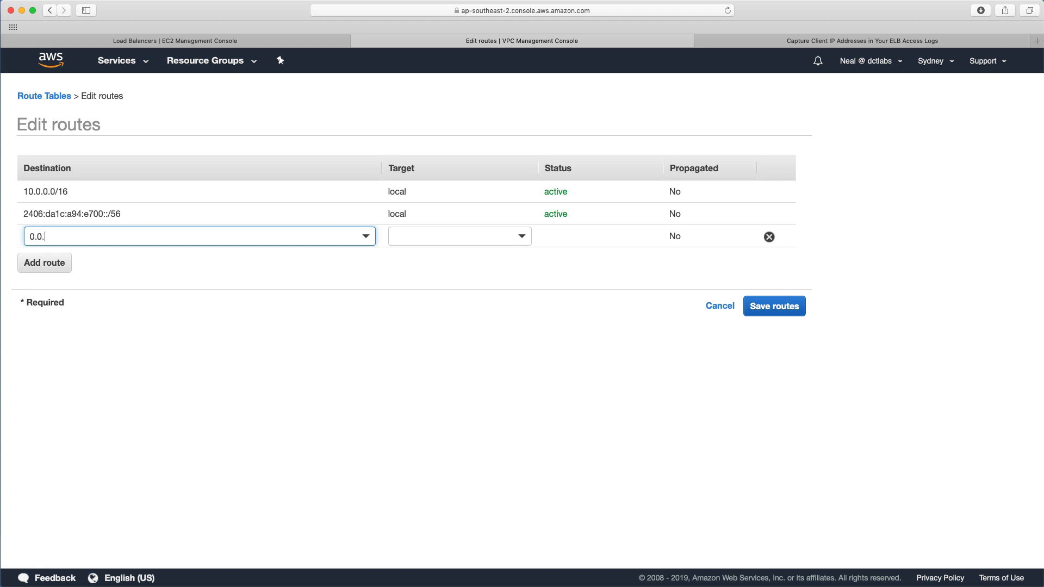
{"action": "left_click", "coordinate": [520, 237]}
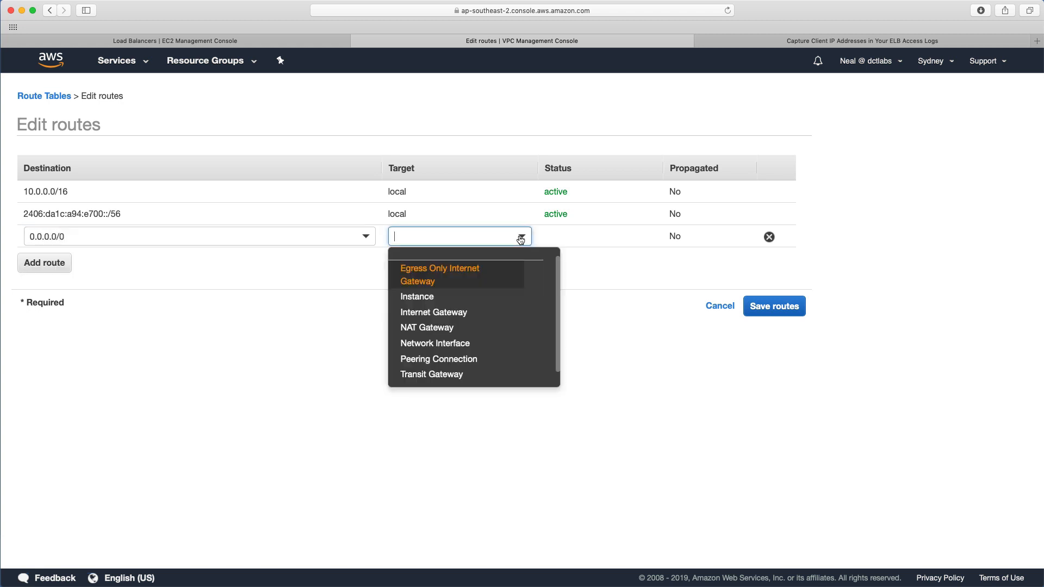
{"action": "left_click", "coordinate": [424, 331]}
{"action": "left_click", "coordinate": [436, 271]}
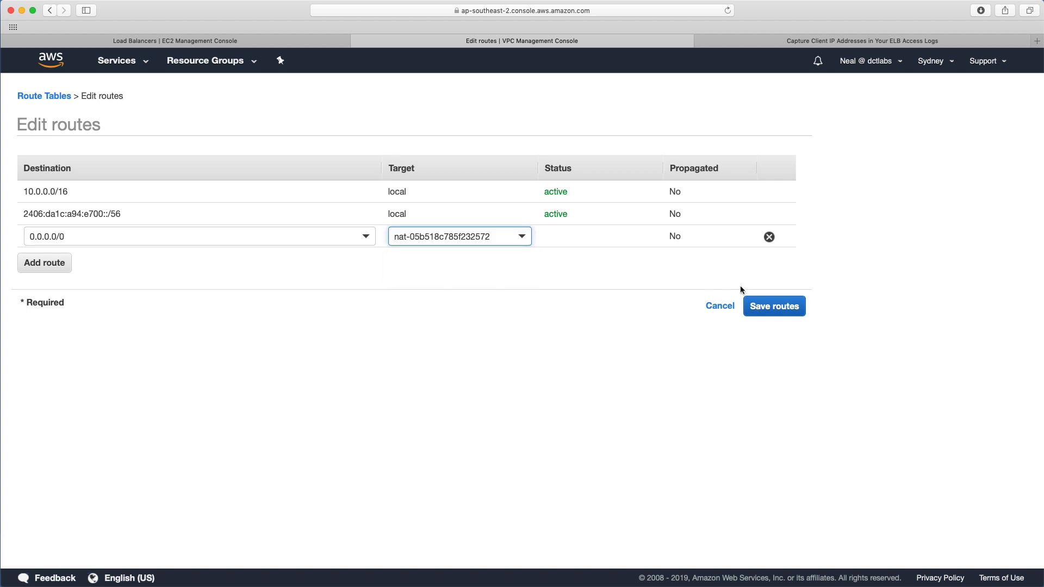
{"action": "left_click", "coordinate": [775, 305]}
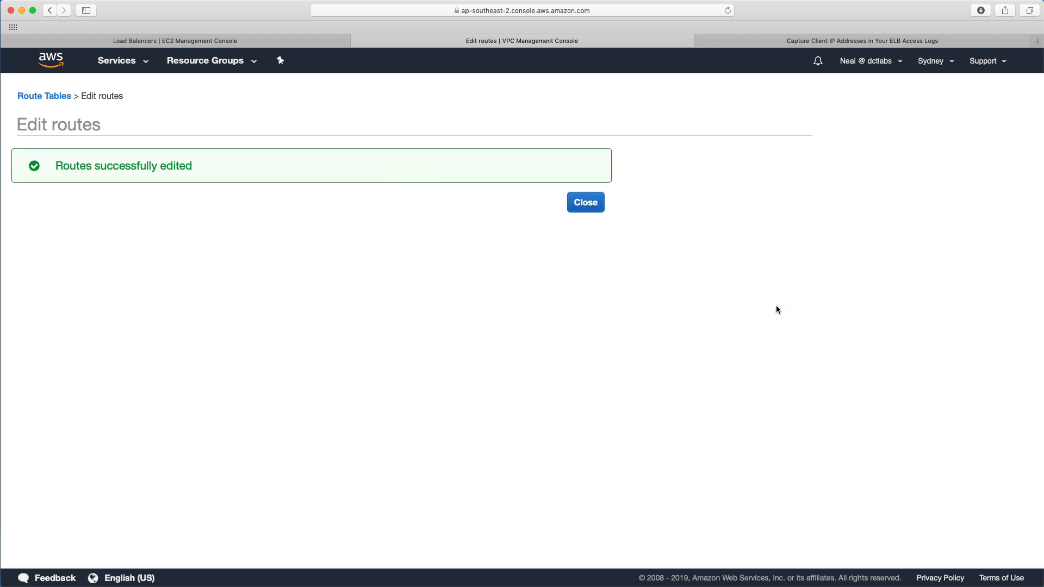
{"action": "left_click", "coordinate": [585, 203]}
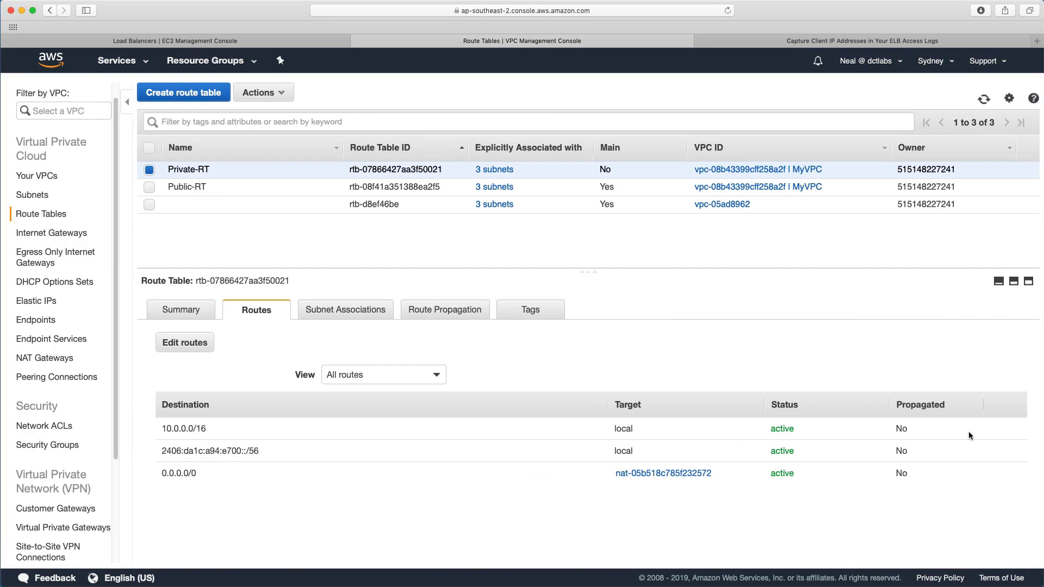
- Start an EC2 instance launch using the Amazon Linux 2 AMI and the t2.micro instance type
{"action": "left_click", "coordinate": [143, 61]}
{"action": "left_click", "coordinate": [194, 159]}
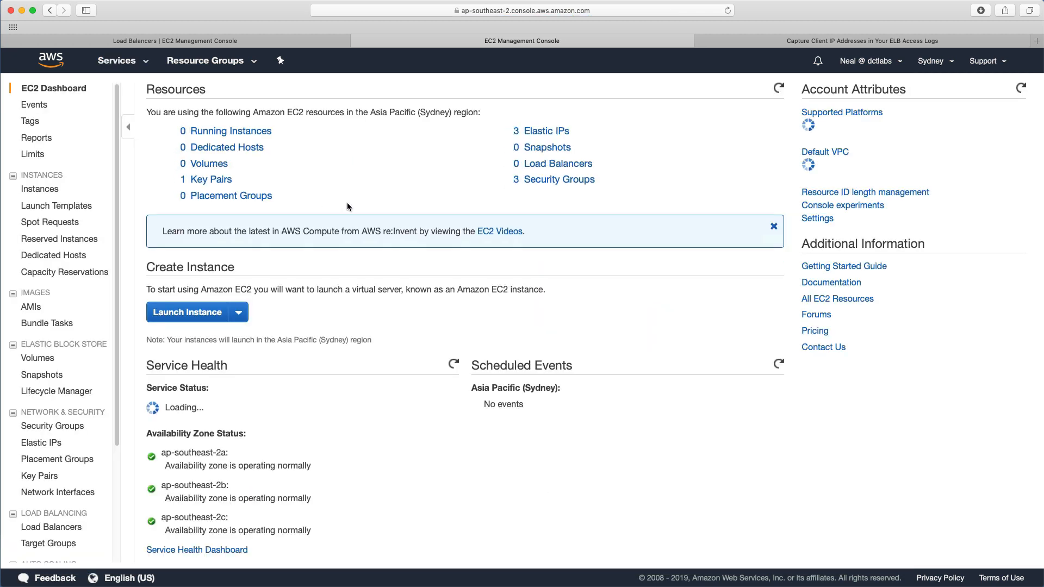
{"action": "left_click", "coordinate": [225, 132]}
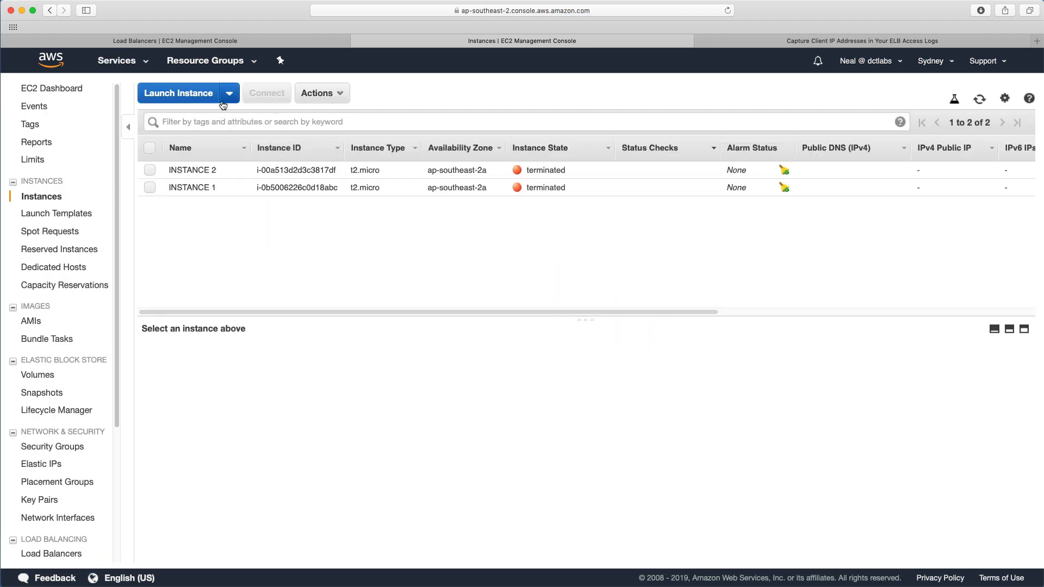
{"action": "left_click", "coordinate": [194, 97]}
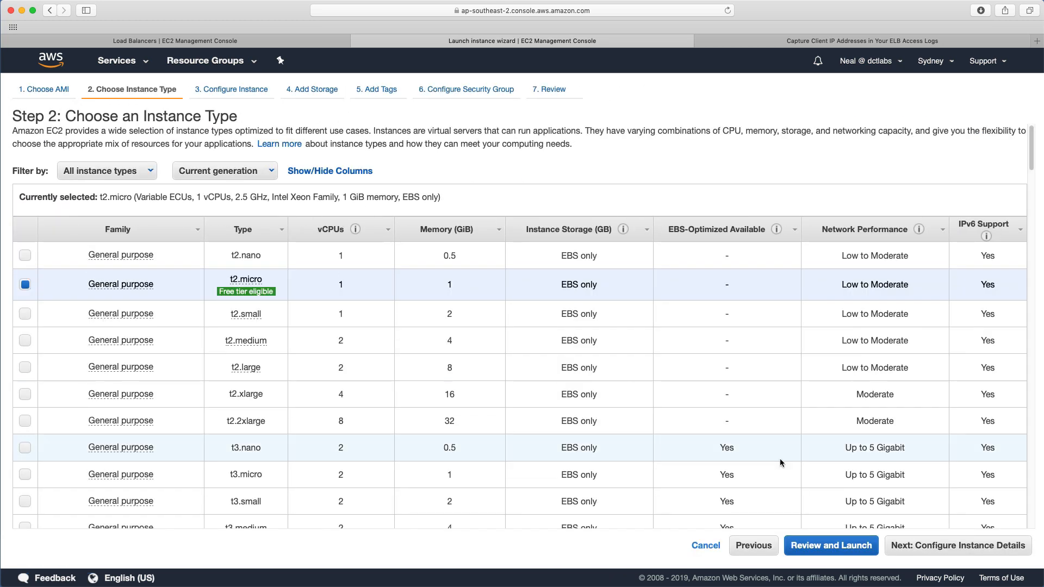
{"action": "left_click", "coordinate": [936, 546]}
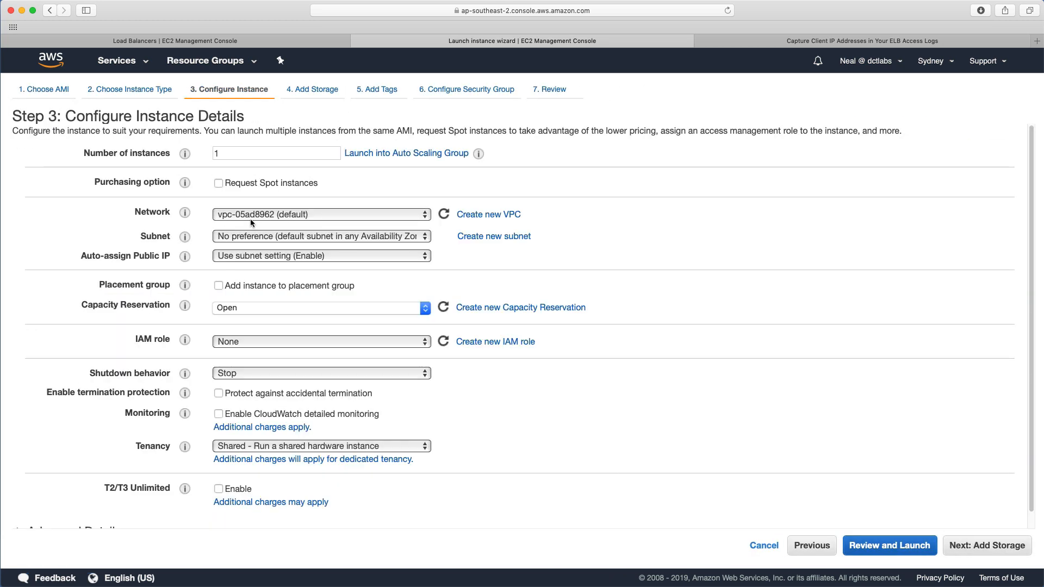
- Place the instance in the MyVPC network and Public-2A subnet, keeping the default storage and adding no tags
{"action": "left_click", "coordinate": [281, 239]}
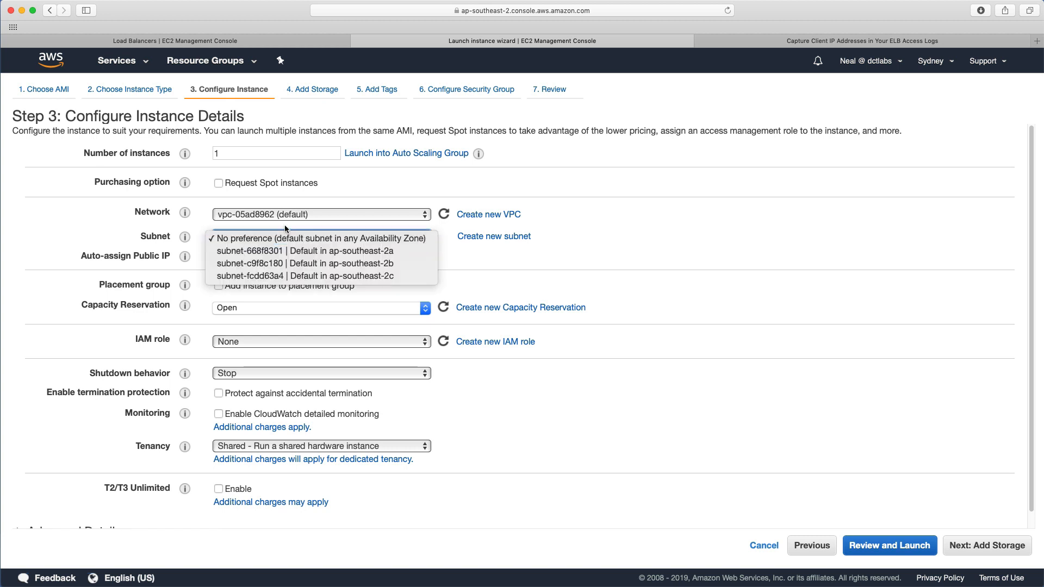
{"action": "left_click", "coordinate": [292, 213]}
{"action": "left_click", "coordinate": [292, 212]}
{"action": "left_click", "coordinate": [284, 204]}
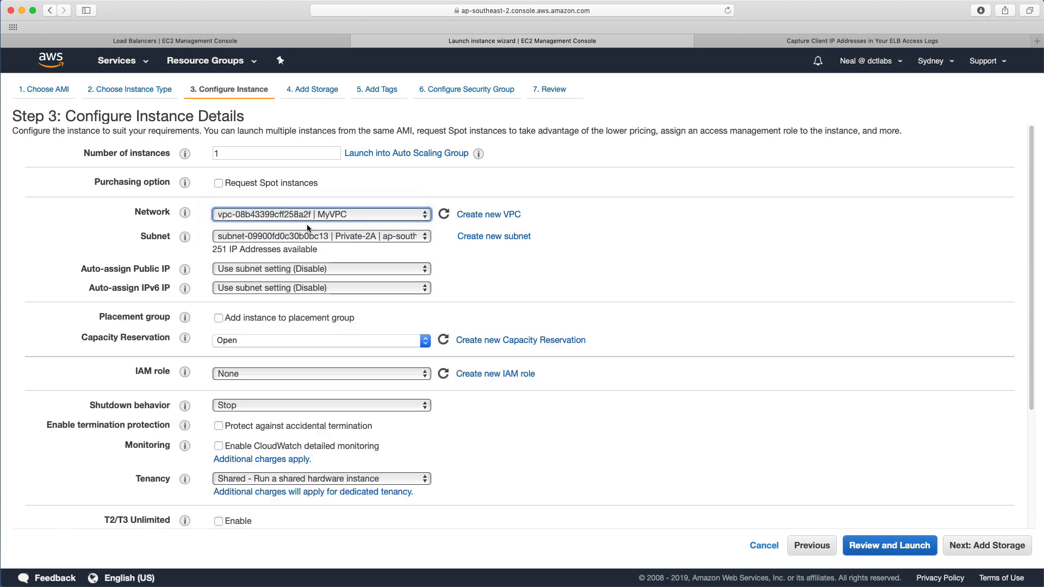
{"action": "left_click", "coordinate": [334, 237]}
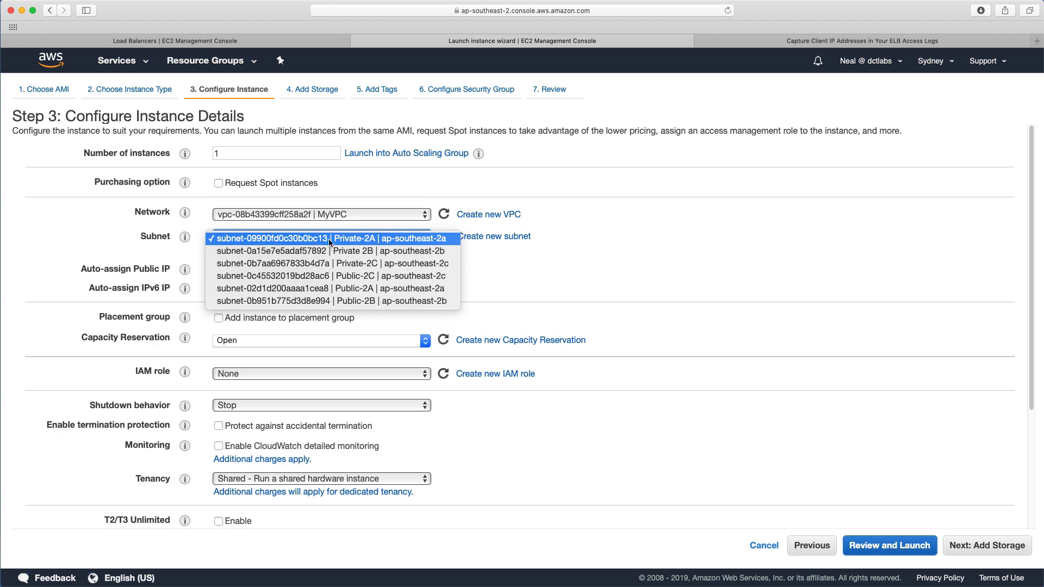
{"action": "left_click", "coordinate": [330, 288]}
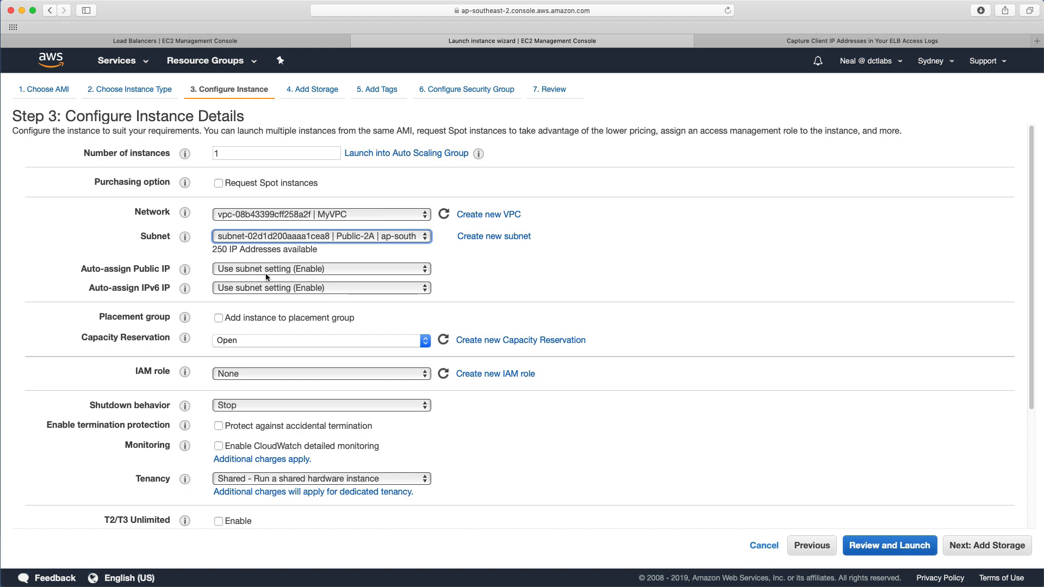
{"action": "scroll", "coordinate": [321, 273], "scroll_direction": "down", "scroll_amount": 5}
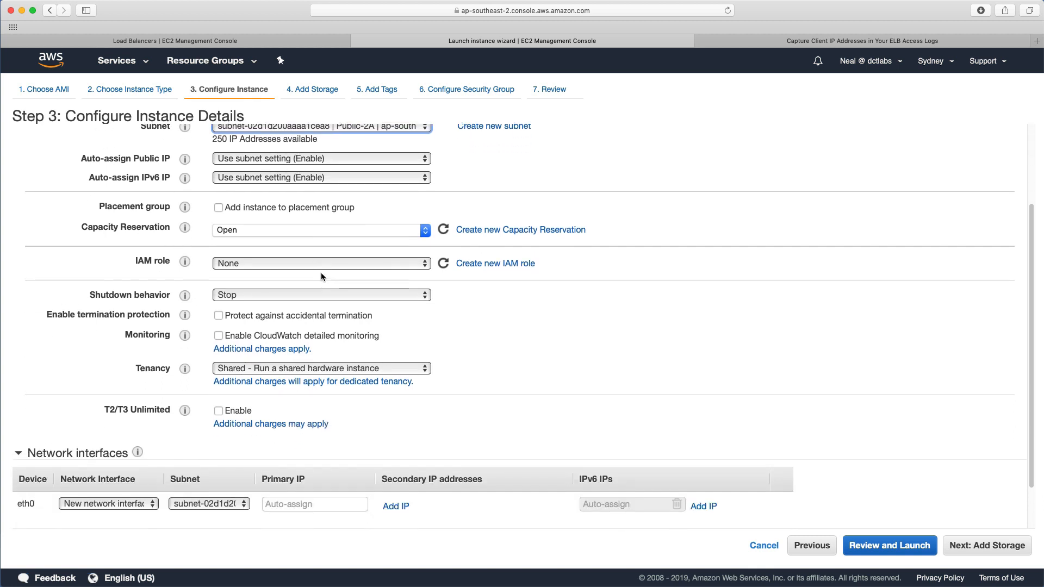
{"action": "left_click", "coordinate": [985, 551]}
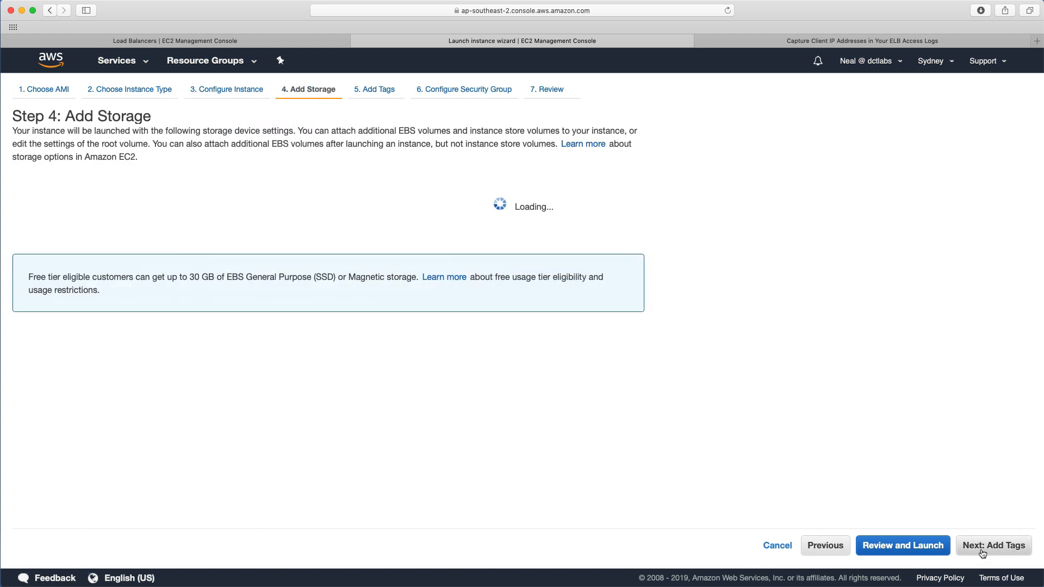
{"action": "left_click", "coordinate": [990, 549]}
{"action": "left_click", "coordinate": [989, 547]}
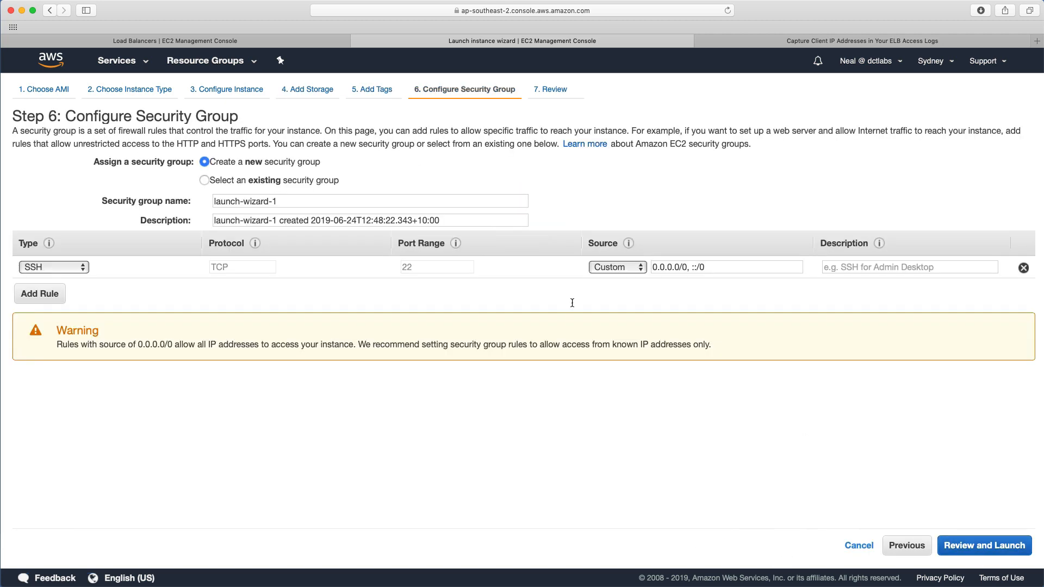
- Set up a new security group for the instance with the name and description Web-Access, keeping its default SSH rule
{"action": "left_click", "coordinate": [243, 180]}
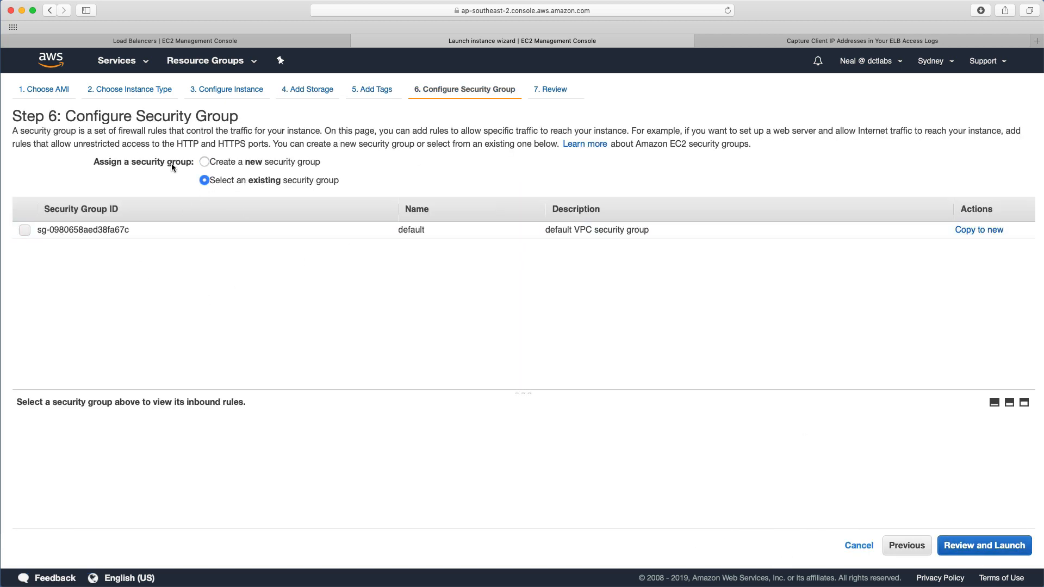
{"action": "left_click", "coordinate": [201, 162]}
{"action": "left_click_drag", "start_coordinate": [281, 203], "coordinate": [172, 201]}
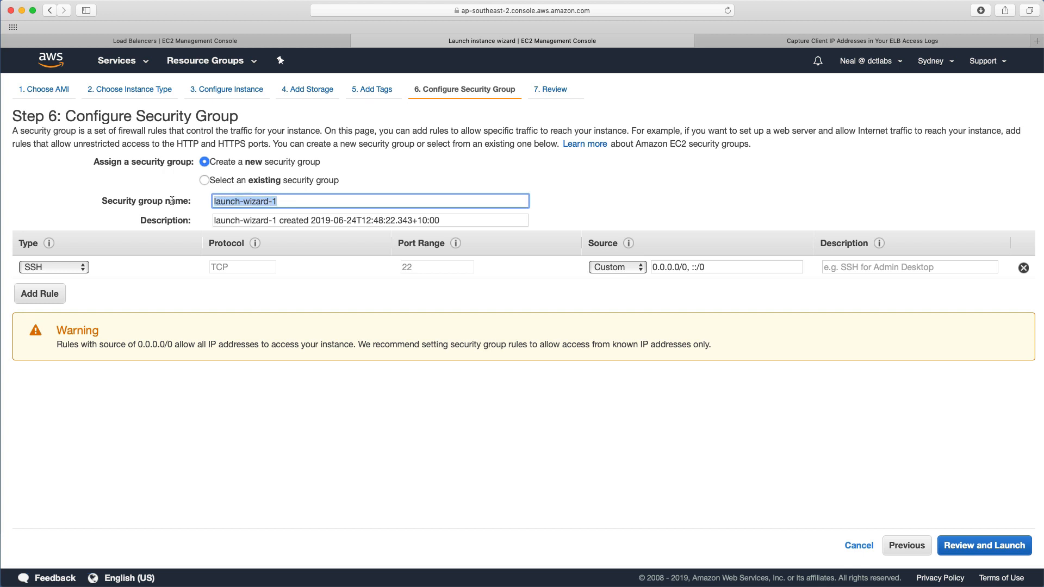
{"action": "type", "text": "Web-ACCES"}
{"action": "key", "text": "BackSpace"}
{"action": "key", "text": "BackSpace"}
{"action": "key", "text": "BackSpace"}
{"action": "key", "text": "BackSpace"}
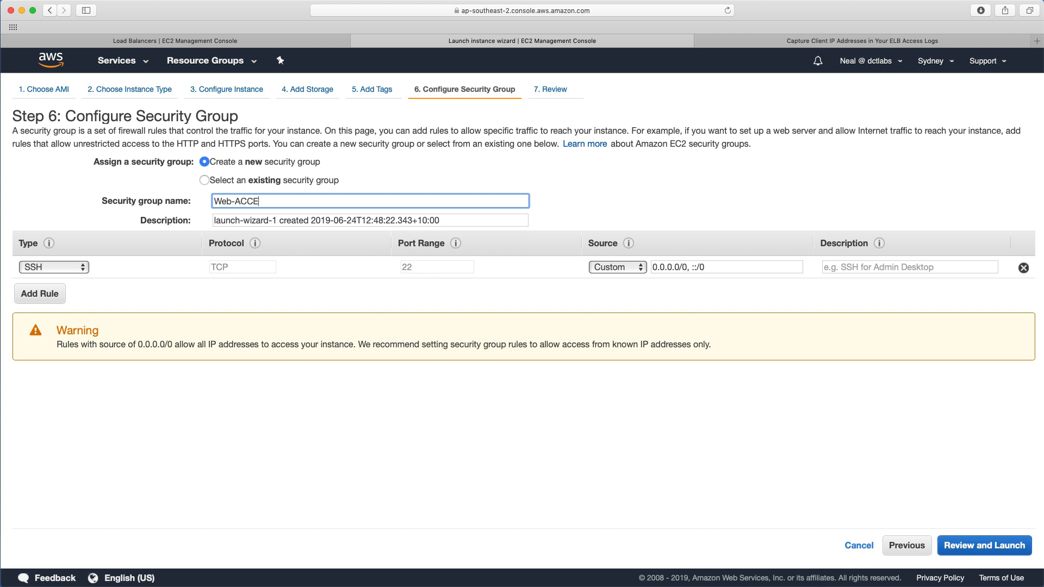
{"action": "type", "text": "ccess"}
{"action": "key", "text": "super+a"}
{"action": "key", "text": "super+c"}
{"action": "key", "text": "Tab"}
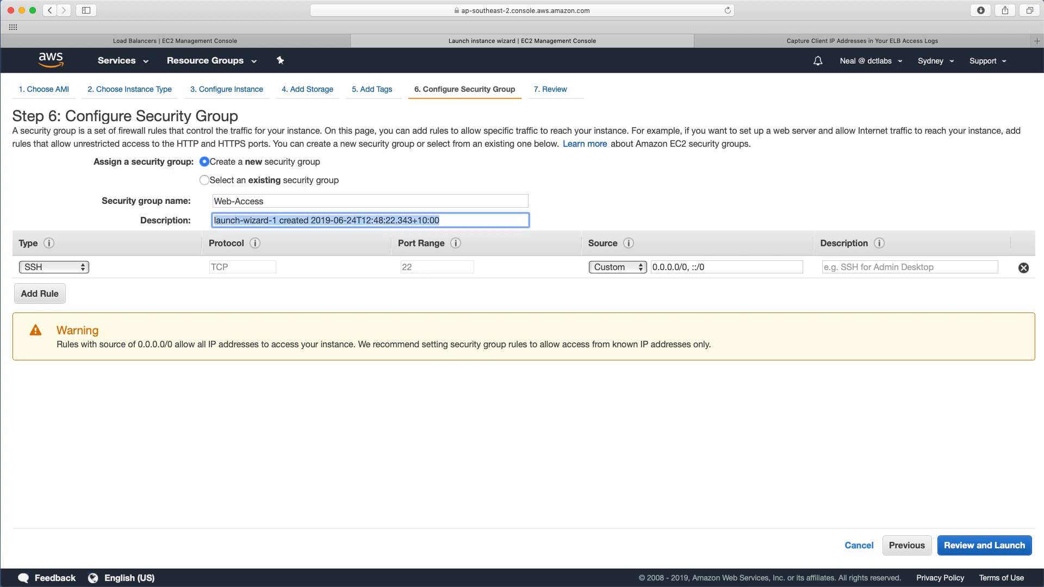
{"action": "key", "text": "super+v"}
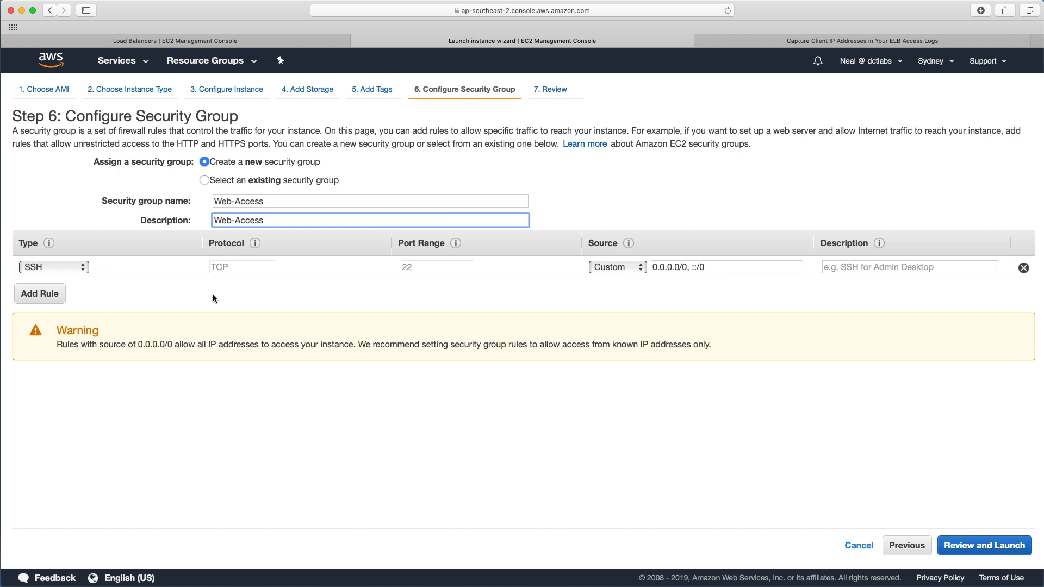
- Launch the public-subnet instance with the existing sydney-kp key pair, acknowledge key access, and go to the instances list
{"action": "left_click", "coordinate": [979, 546]}
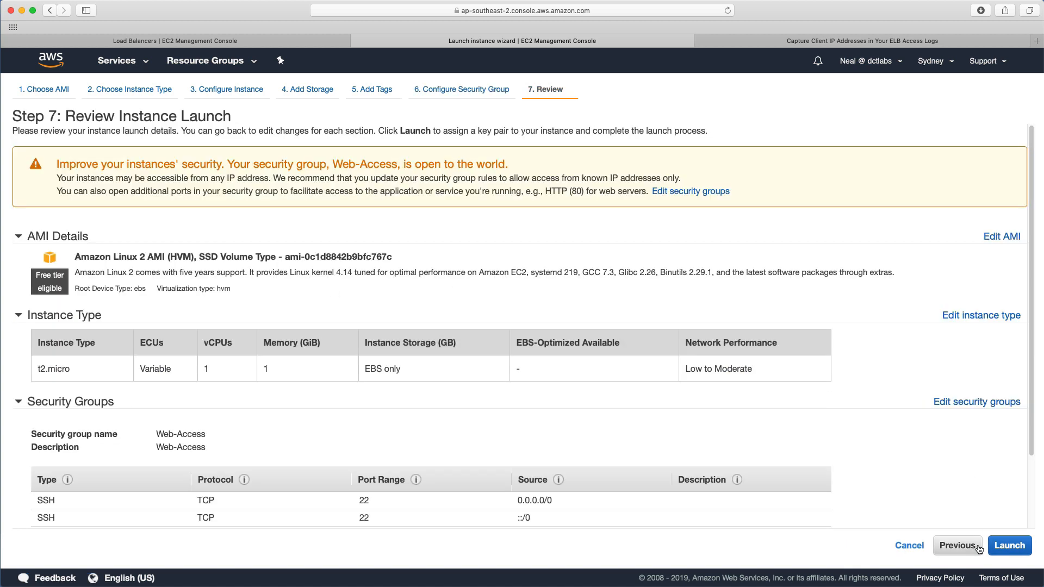
{"action": "left_click", "coordinate": [1008, 547]}
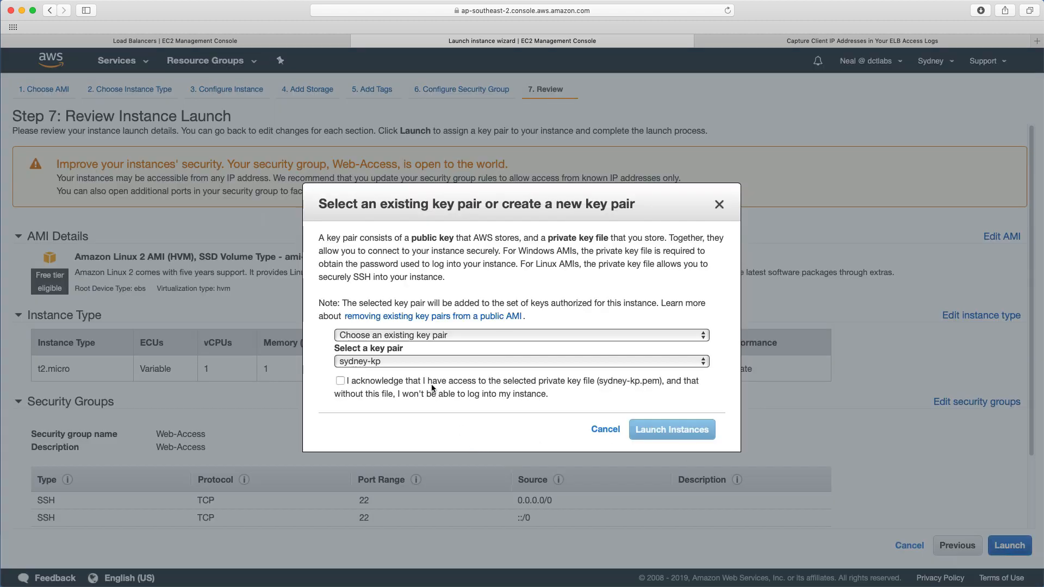
{"action": "left_click", "coordinate": [424, 380]}
{"action": "left_click", "coordinate": [668, 433]}
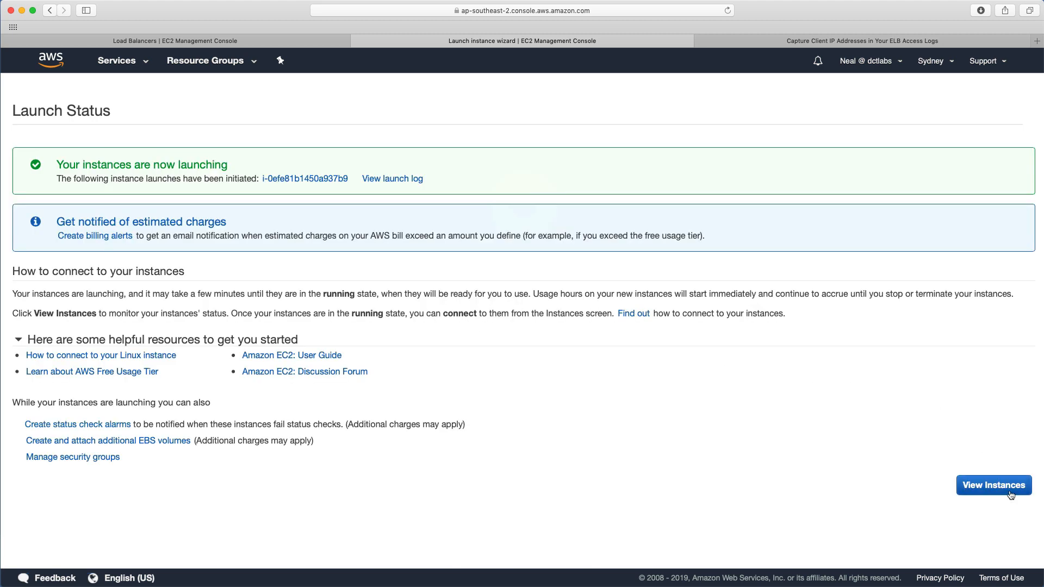
{"action": "left_click", "coordinate": [1010, 495]}
- Start a second EC2 instance launch with the Amazon Linux 2 AMI and the t2.micro type
{"action": "left_click", "coordinate": [183, 97]}
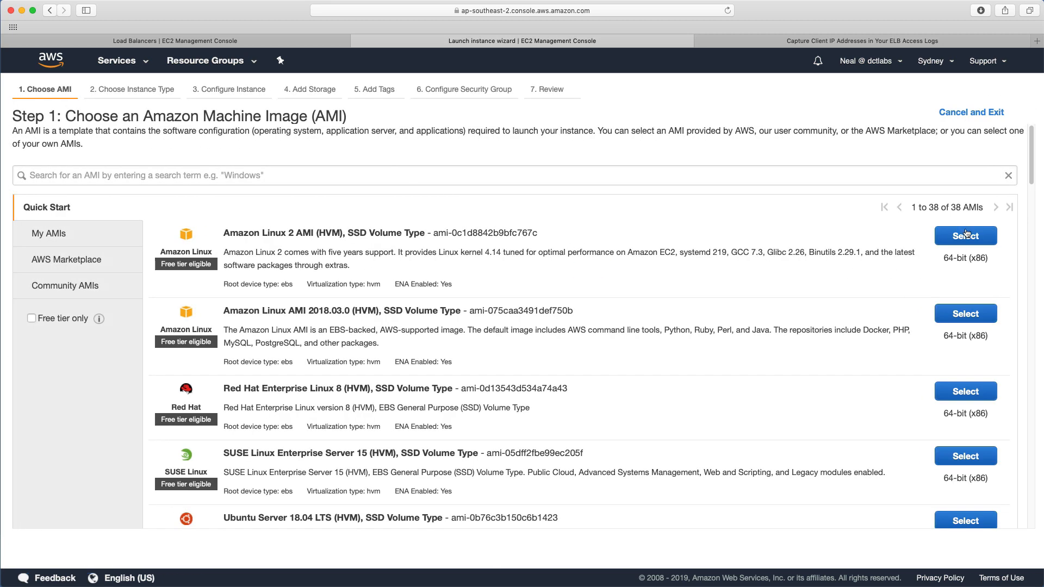
{"action": "left_click", "coordinate": [966, 235]}
{"action": "left_click", "coordinate": [915, 548]}
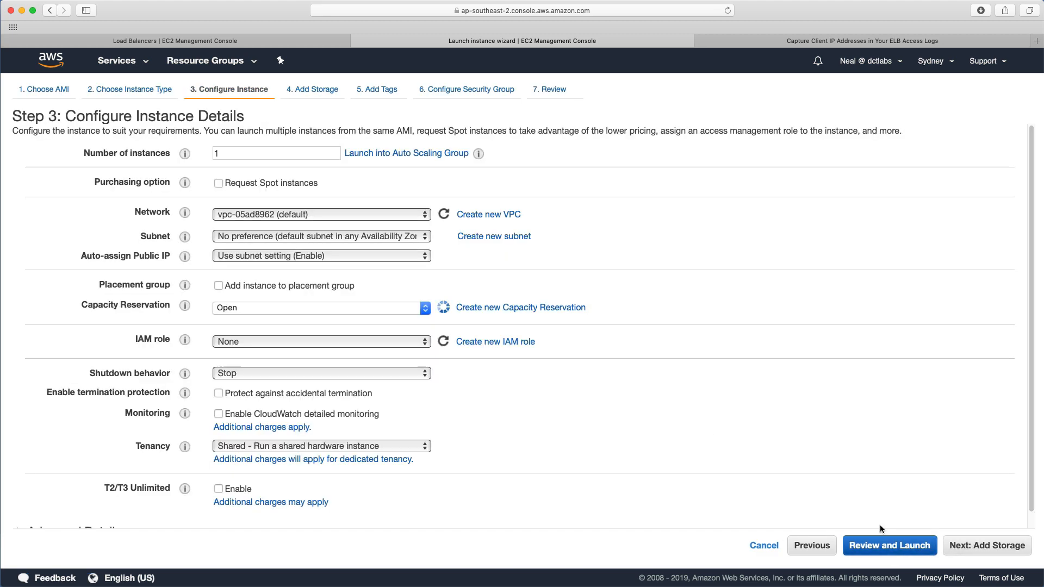
- Place the second instance in the MyVPC network and Private-2A subnet, keeping default storage and no tags
{"action": "left_click", "coordinate": [315, 216]}
{"action": "left_click", "coordinate": [299, 204]}
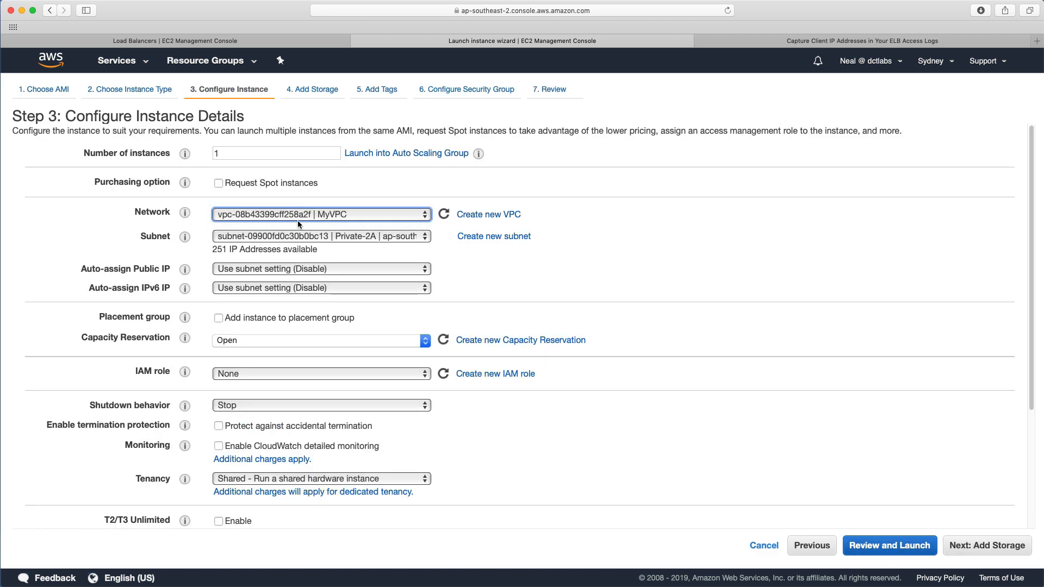
{"action": "left_click", "coordinate": [312, 237]}
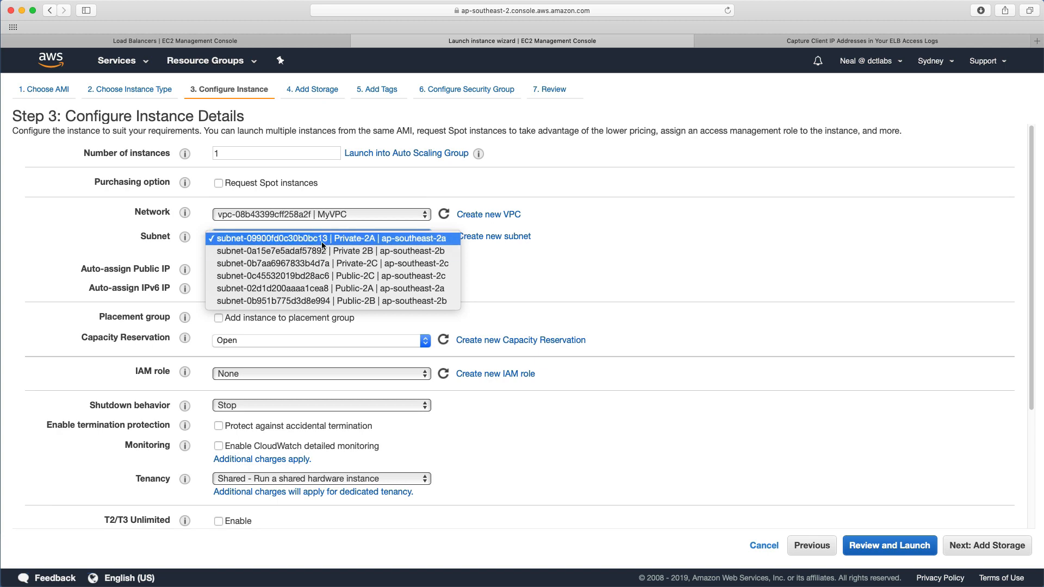
{"action": "left_click", "coordinate": [321, 241]}
{"action": "scroll", "coordinate": [261, 366], "scroll_direction": "down", "scroll_amount": 1}
{"action": "scroll", "coordinate": [261, 365], "scroll_direction": "down", "scroll_amount": 5}
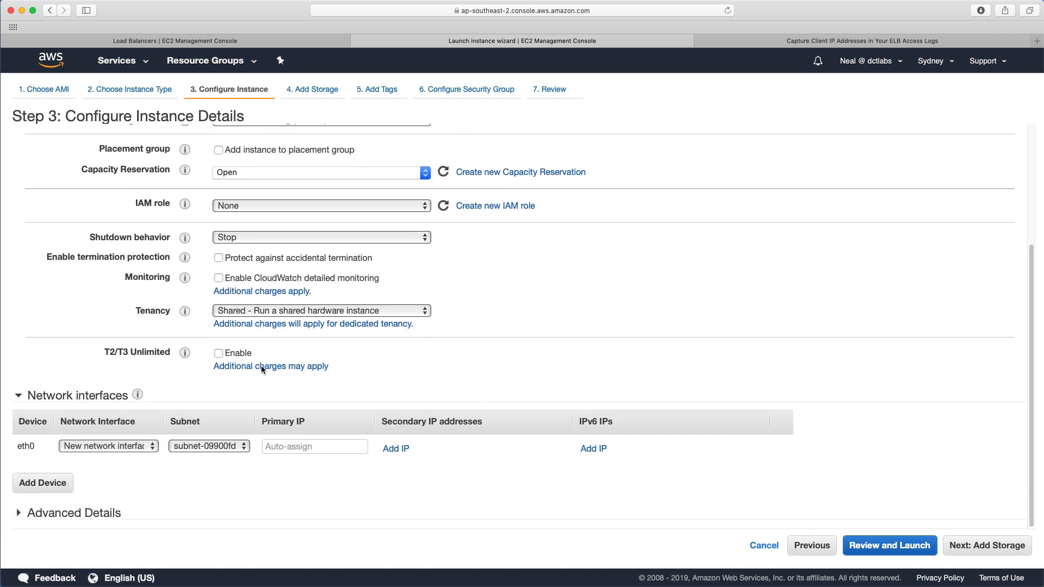
{"action": "left_click", "coordinate": [985, 546]}
{"action": "left_click", "coordinate": [978, 551]}
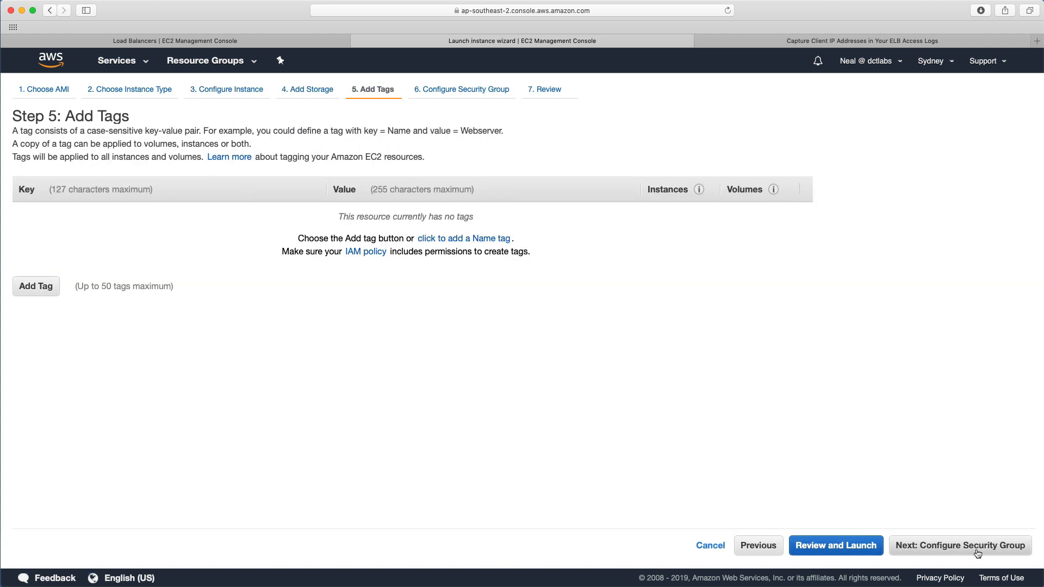
{"action": "left_click", "coordinate": [981, 550]}
- Assign the existing Web-Access security group to the second instance and launch it with the sydney-kp key pair
{"action": "left_click", "coordinate": [240, 184]}
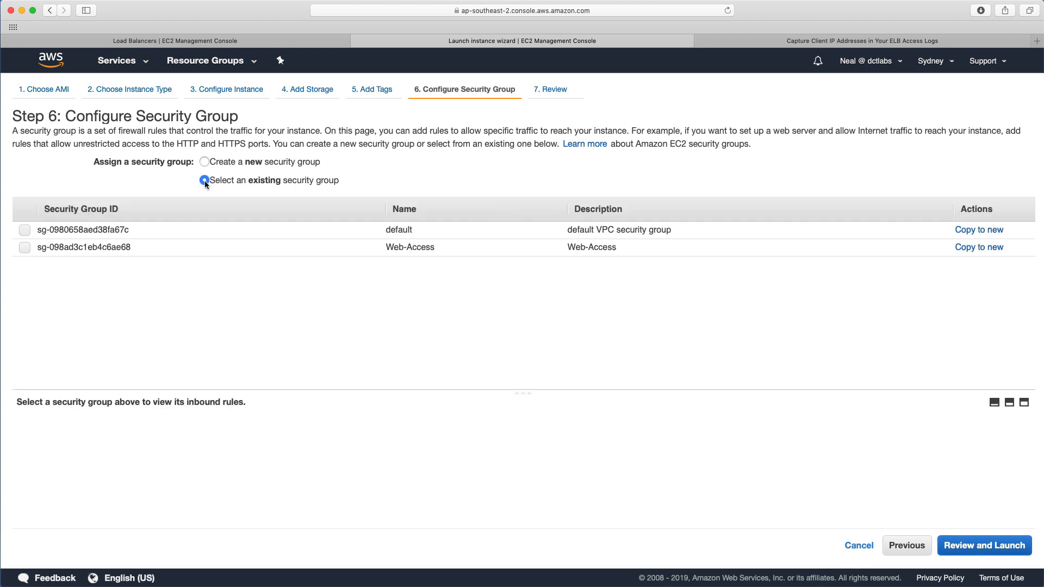
{"action": "left_click", "coordinate": [332, 245]}
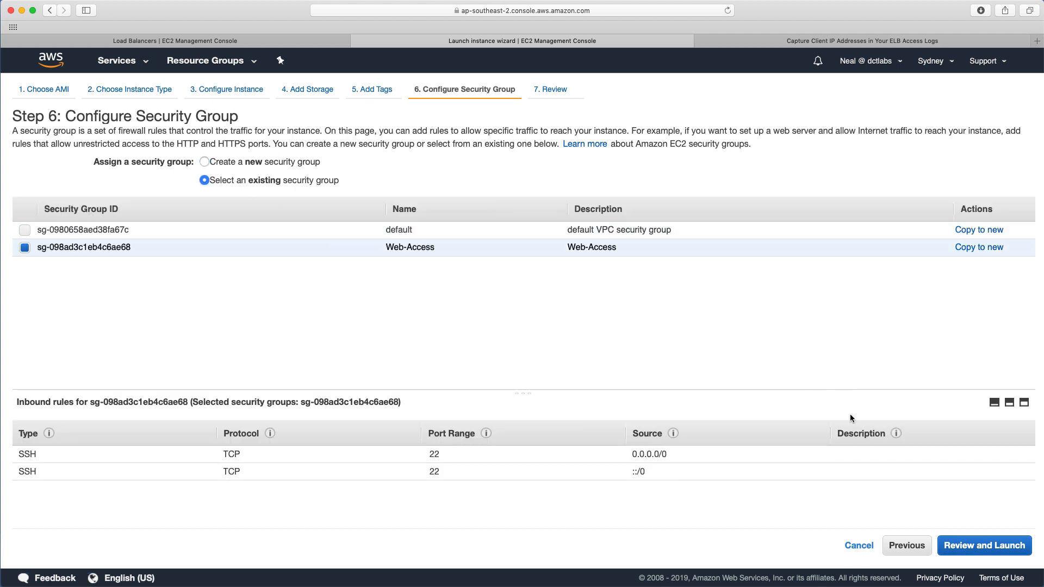
{"action": "left_click", "coordinate": [984, 545]}
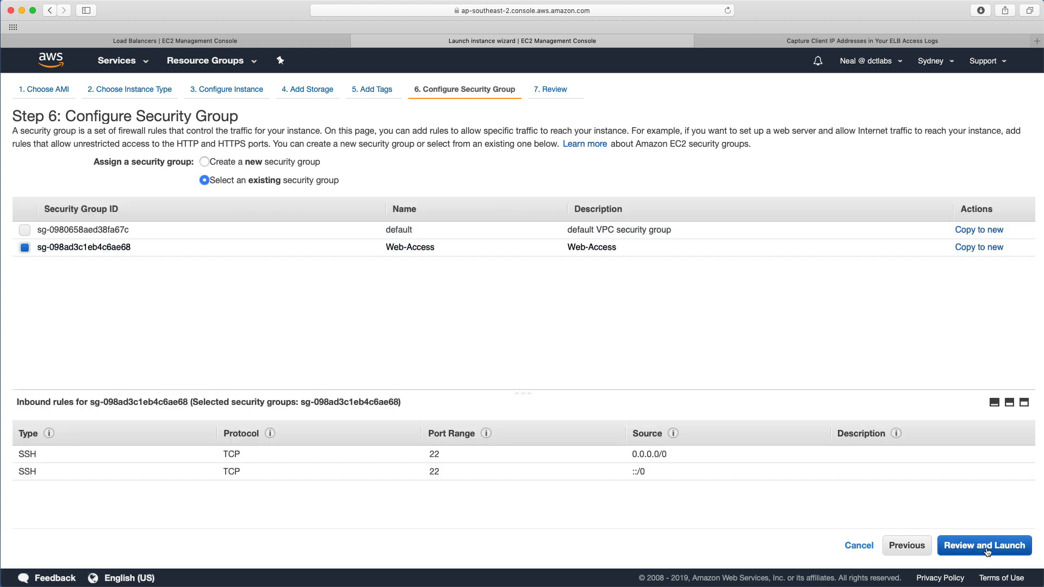
{"action": "left_click", "coordinate": [1009, 546]}
{"action": "left_click", "coordinate": [340, 381]}
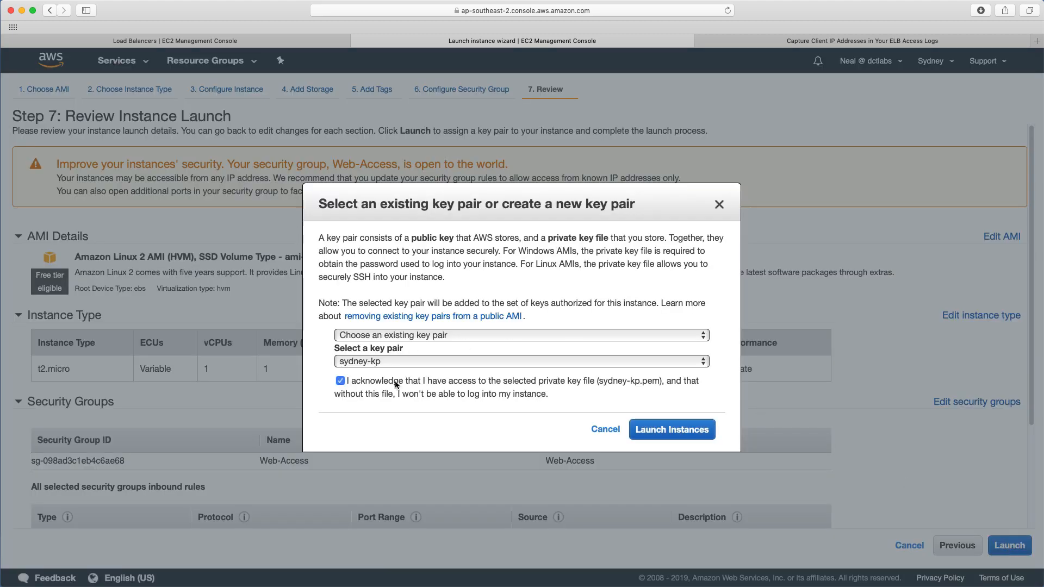
{"action": "left_click", "coordinate": [672, 430]}
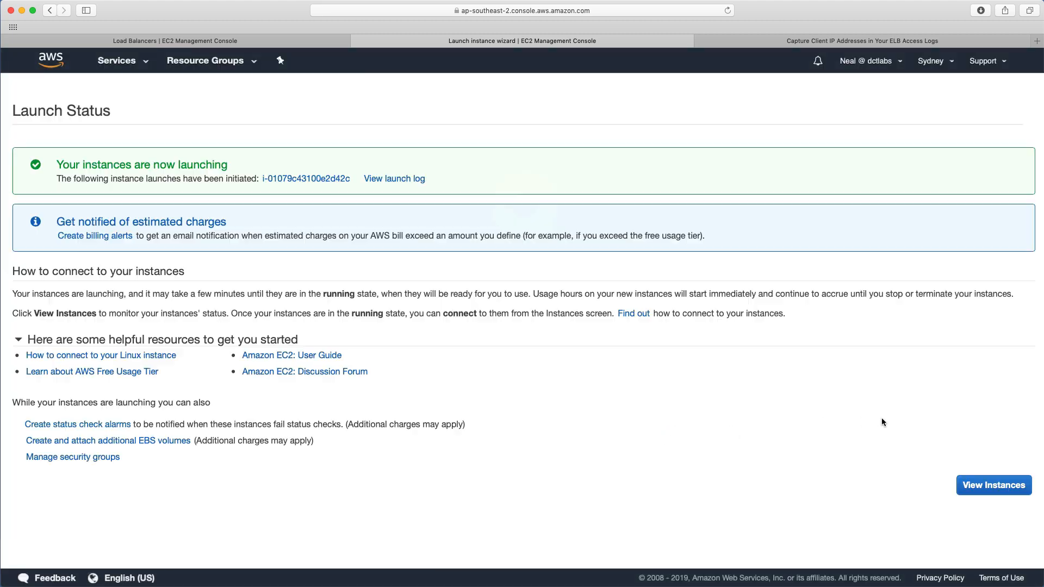
- Examine the public DNS name, IPv4 public IP and IPv6 address of the instance in the Public-2A subnet
{"action": "left_click", "coordinate": [990, 483]}
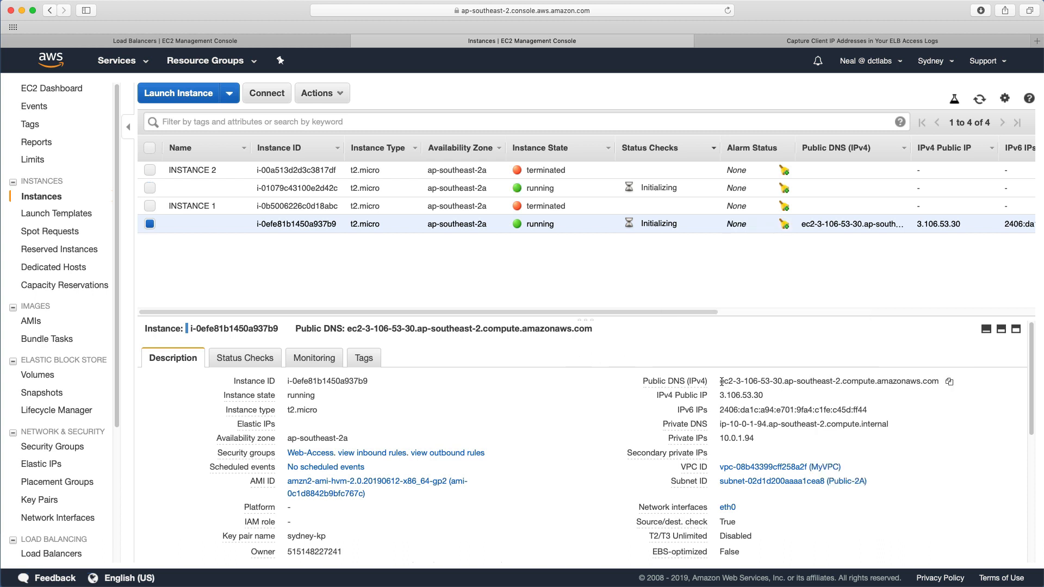
{"action": "left_click_drag", "start_coordinate": [724, 381], "coordinate": [936, 378]}
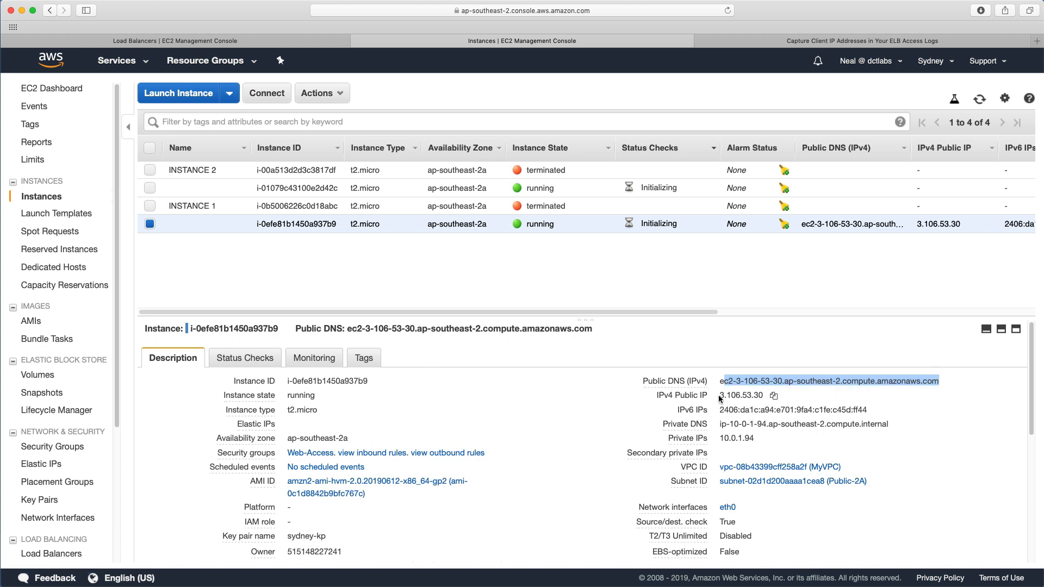
{"action": "left_click_drag", "start_coordinate": [720, 396], "coordinate": [867, 408]}
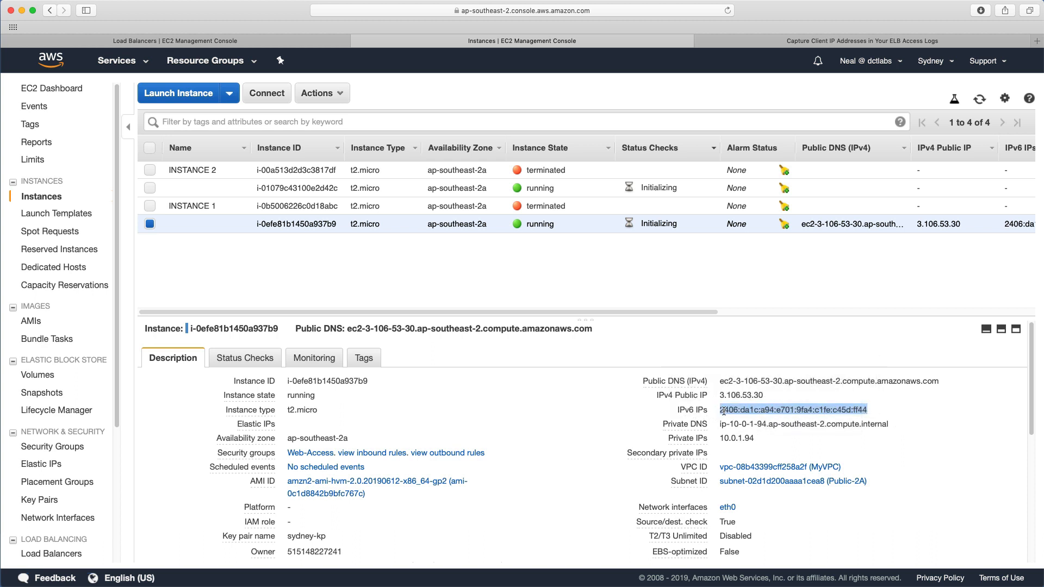
{"action": "mouse_move", "coordinate": [687, 381]}
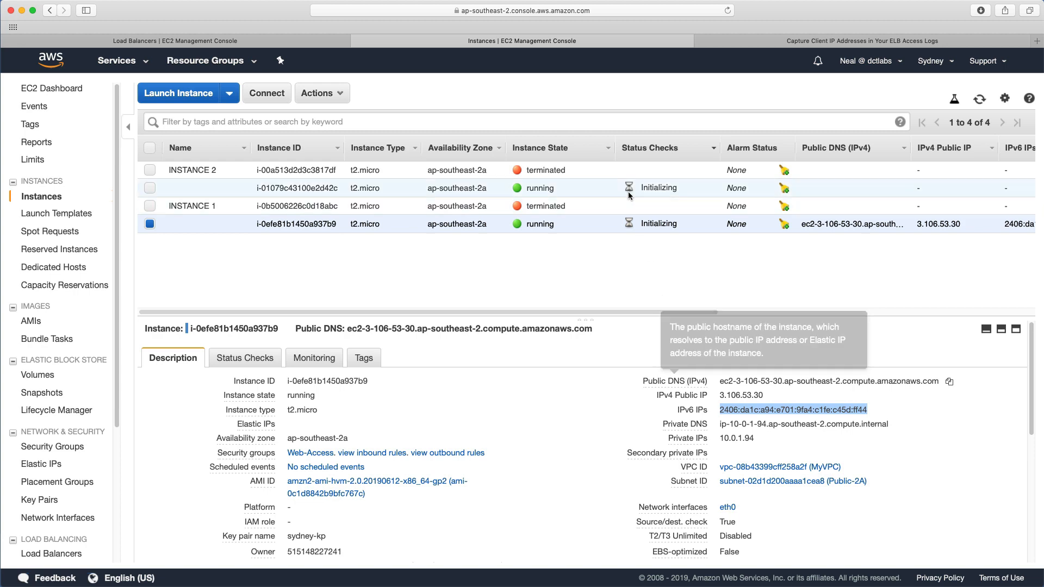
- Open the Route 53 console in a separate browser tab and switch to it
{"action": "left_click", "coordinate": [147, 63]}
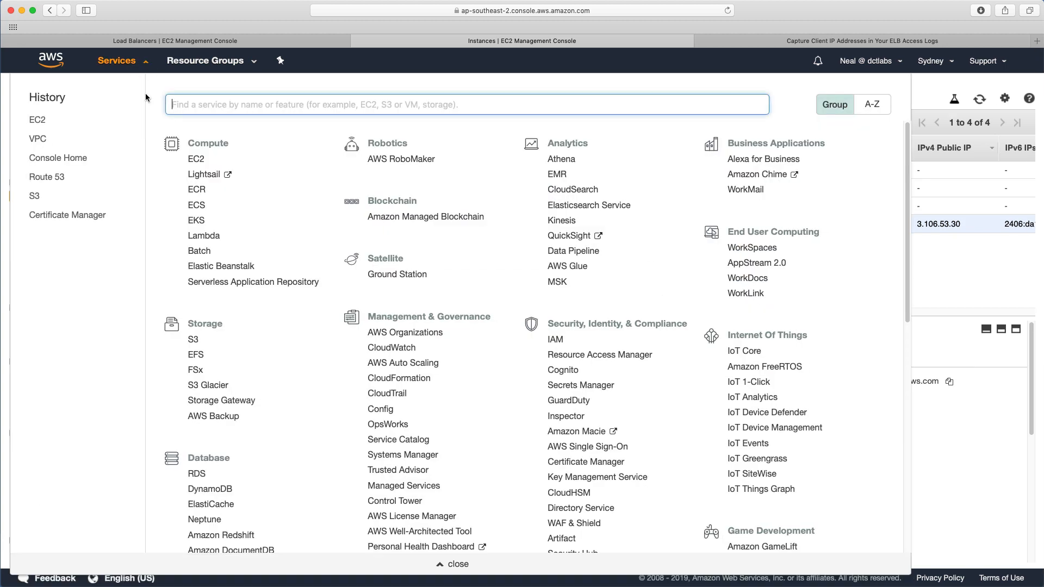
{"action": "right_click", "coordinate": [55, 176]}
{"action": "left_click", "coordinate": [55, 177]}
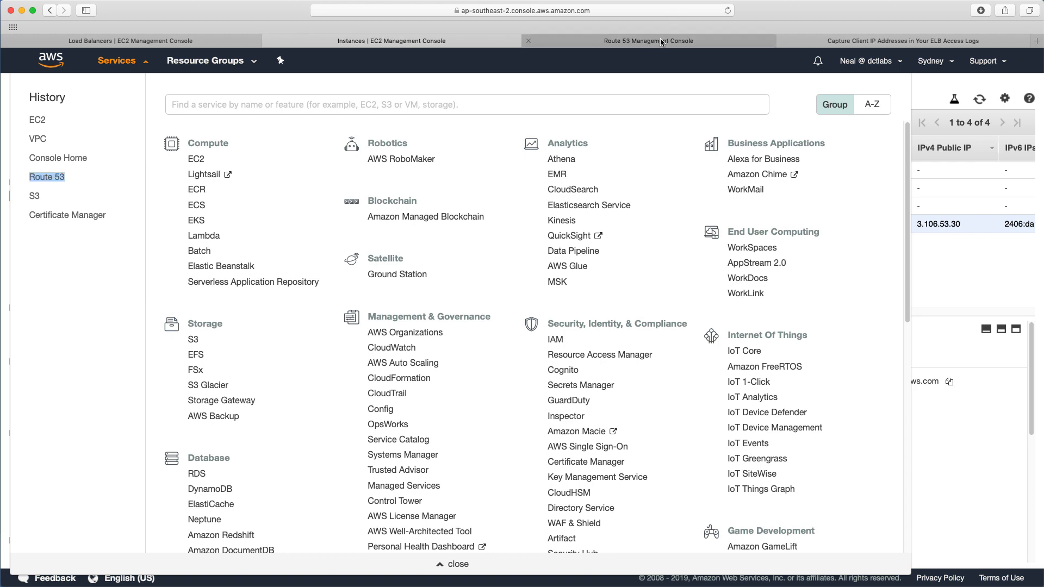
{"action": "left_click", "coordinate": [662, 42]}
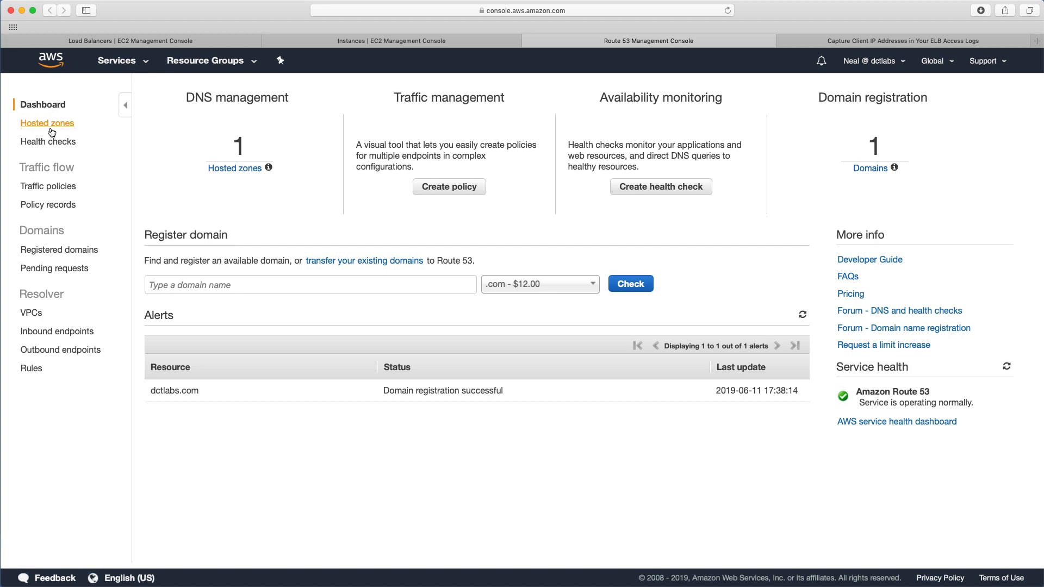
- Return to the EC2 instances list and copy the IPv6 address of the Public-2A instance
{"action": "left_click", "coordinate": [316, 43]}
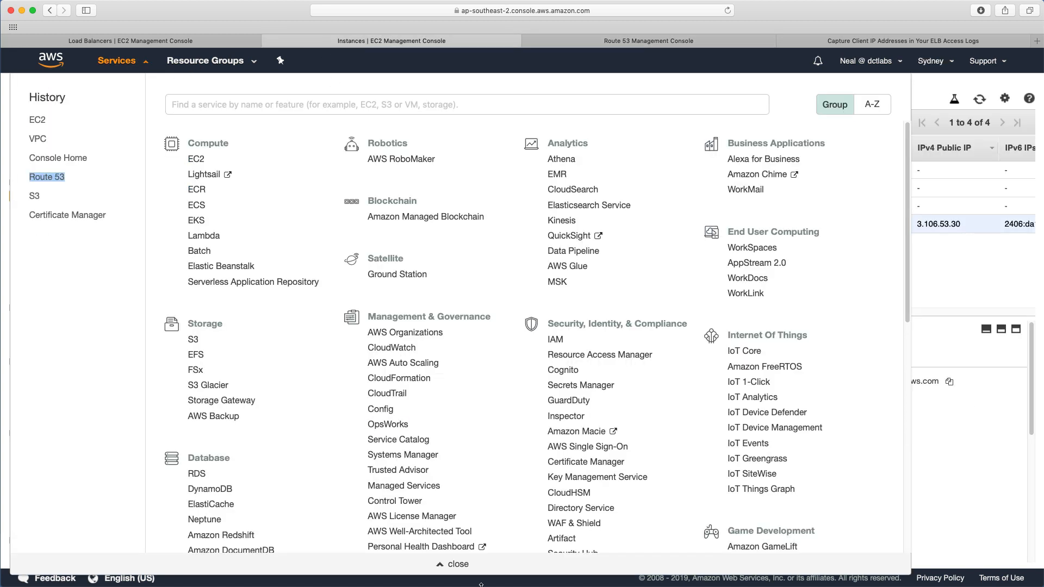
{"action": "left_click", "coordinate": [458, 569]}
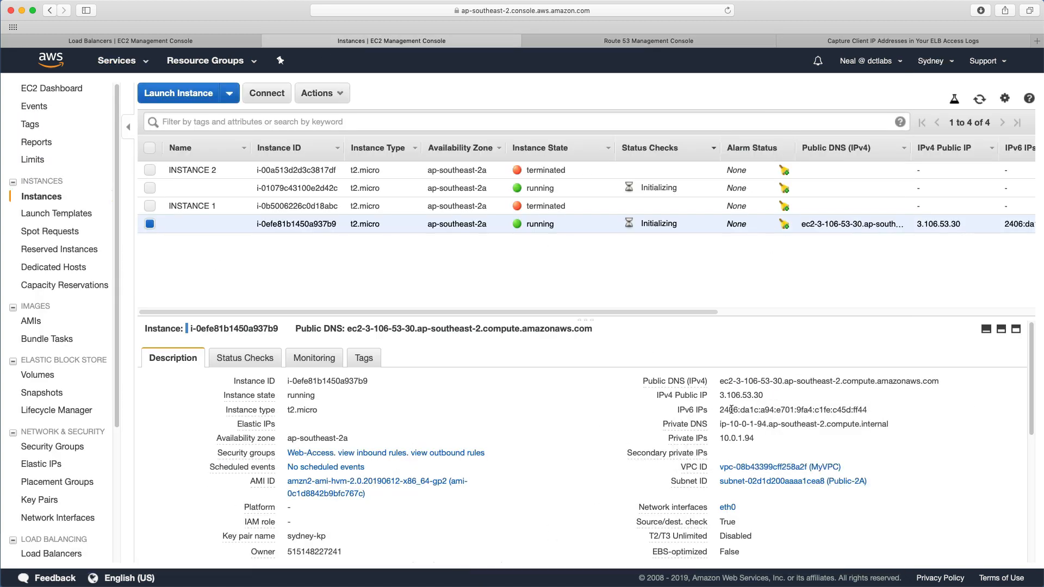
{"action": "left_click_drag", "start_coordinate": [718, 412], "coordinate": [869, 411]}
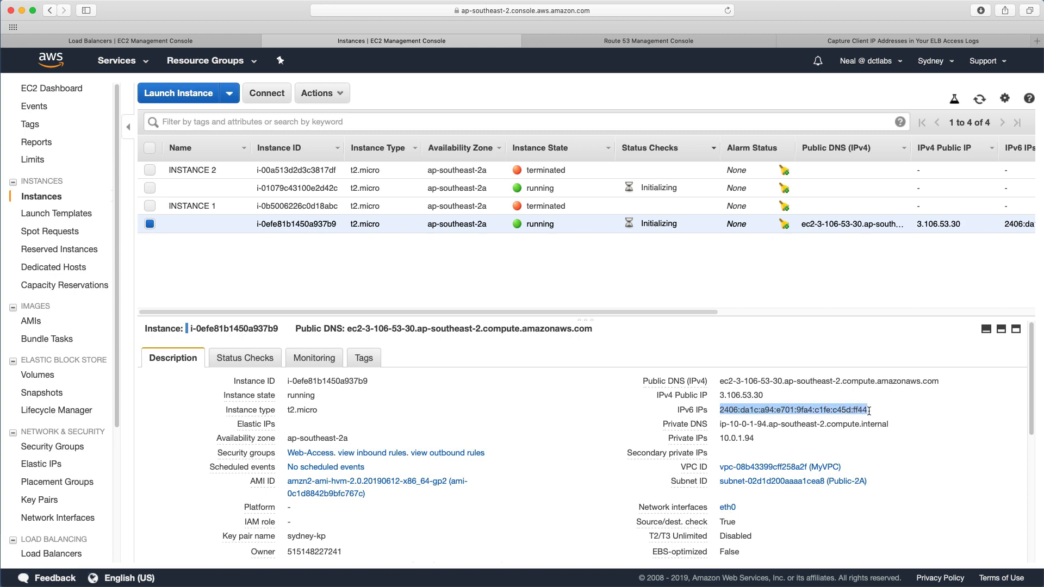
- Open the dctlabs.com hosted zone in Route 53 and start a new record set
{"action": "left_click", "coordinate": [683, 42]}
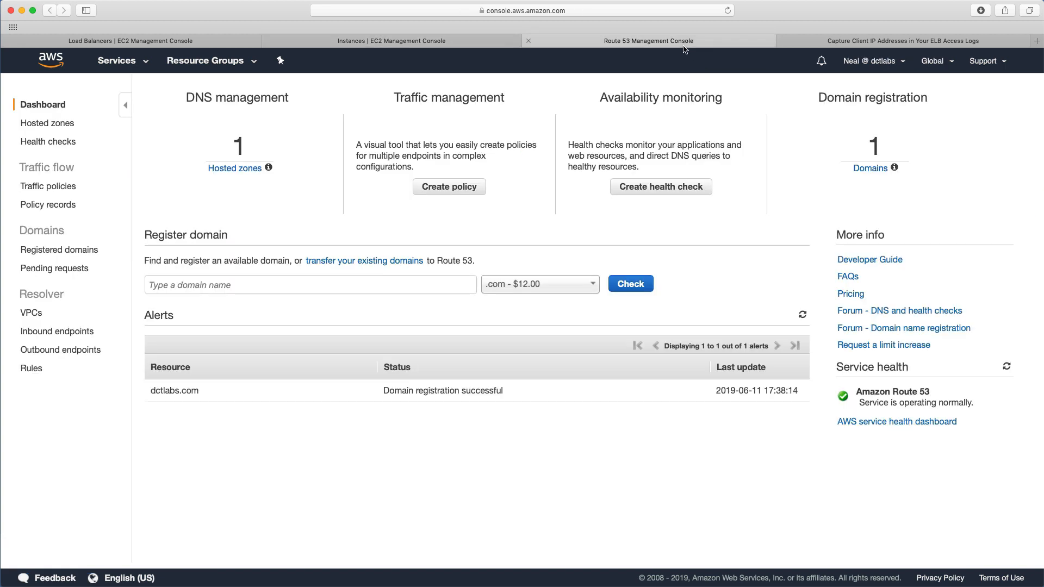
{"action": "left_click", "coordinate": [235, 168]}
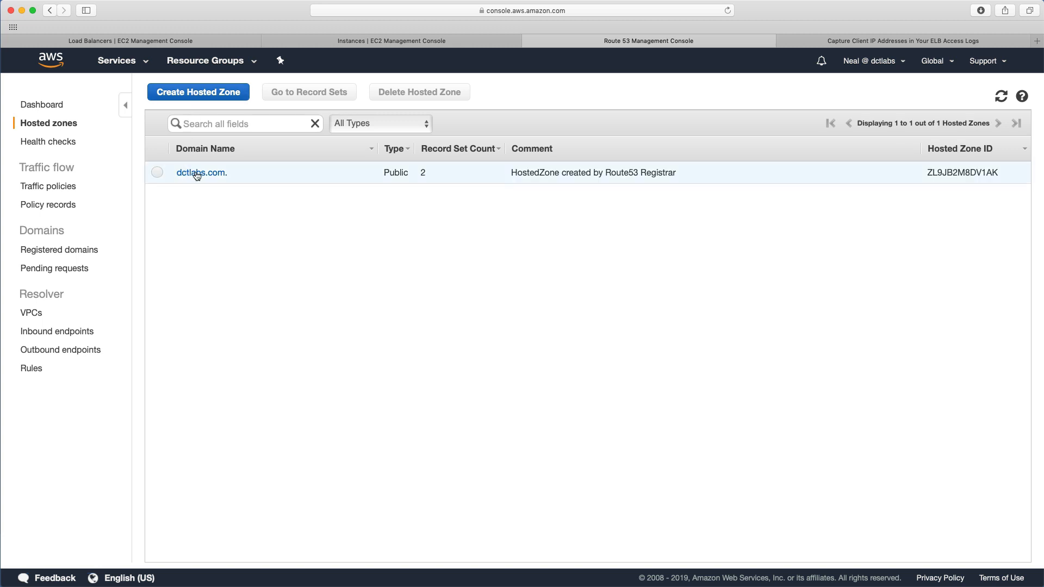
{"action": "left_click", "coordinate": [196, 171]}
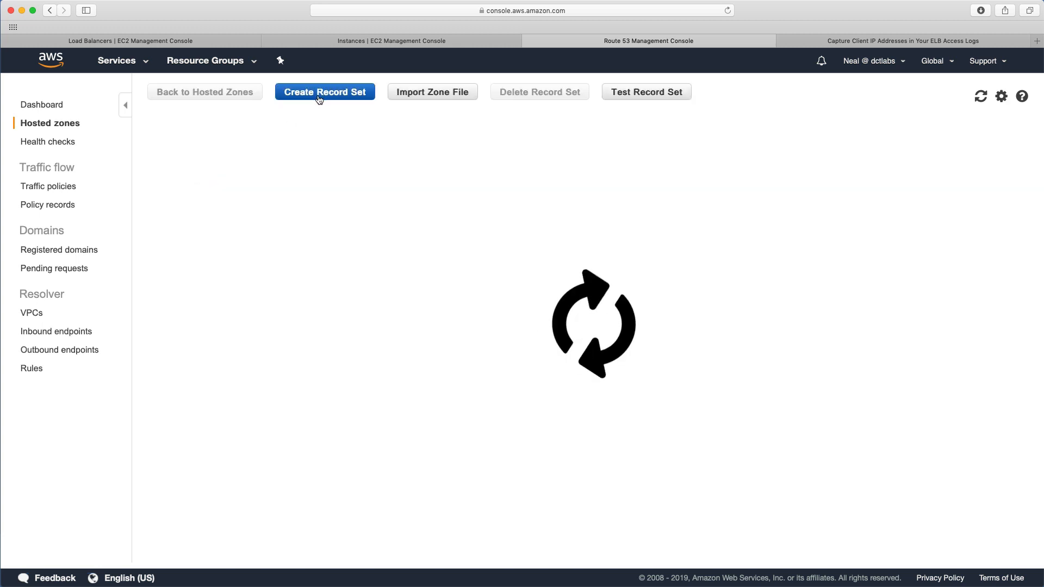
{"action": "left_click", "coordinate": [319, 92]}
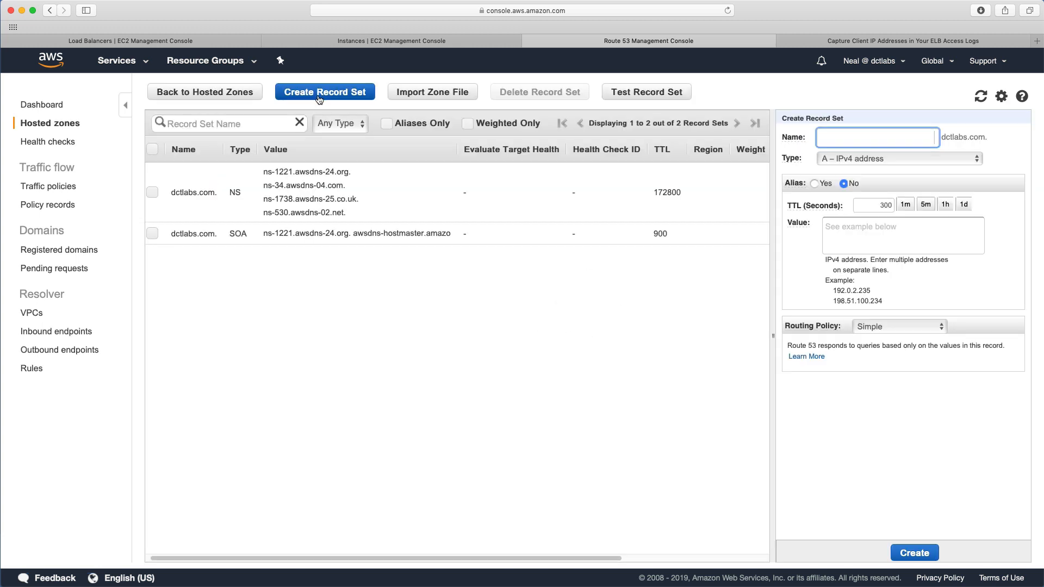
- Create an AAAA – IPv6 address record named testing, using the copied IPv6 address as its value
{"action": "left_click", "coordinate": [854, 163]}
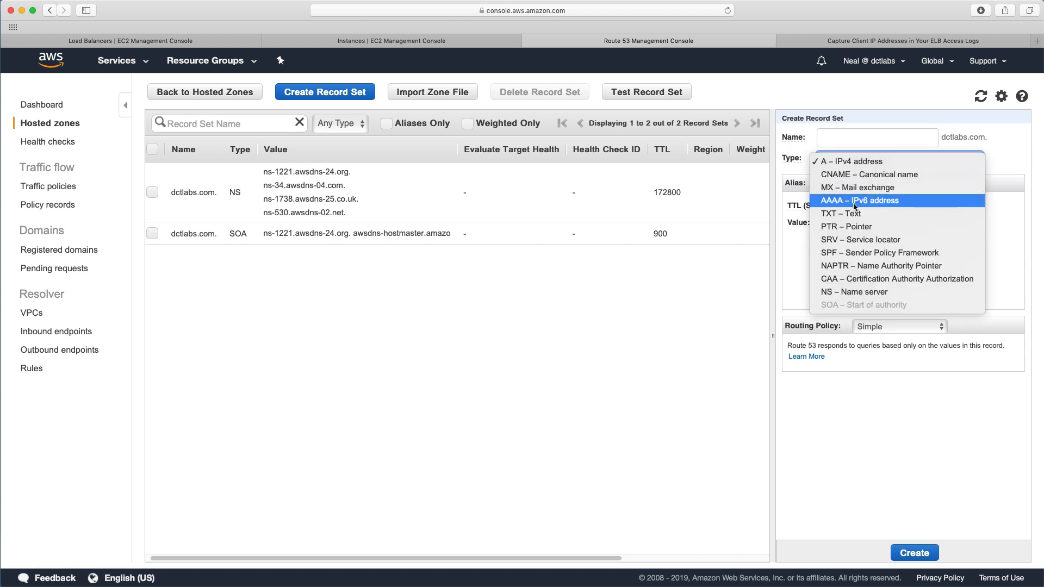
{"action": "left_click", "coordinate": [862, 203]}
{"action": "left_click", "coordinate": [901, 138]}
{"action": "type", "text": "t"}
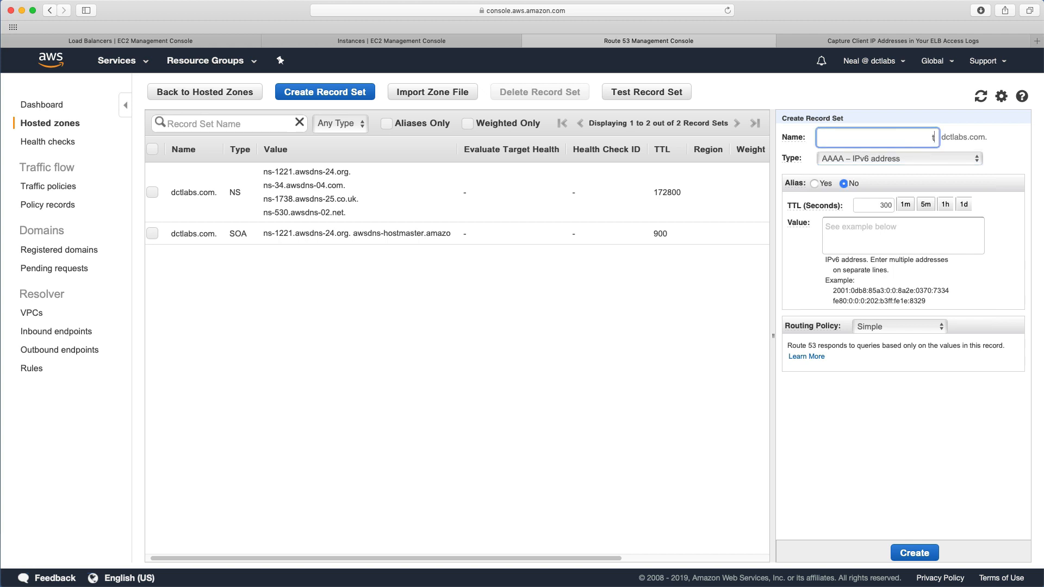
{"action": "type", "text": "esting"}
{"action": "left_click", "coordinate": [836, 225]}
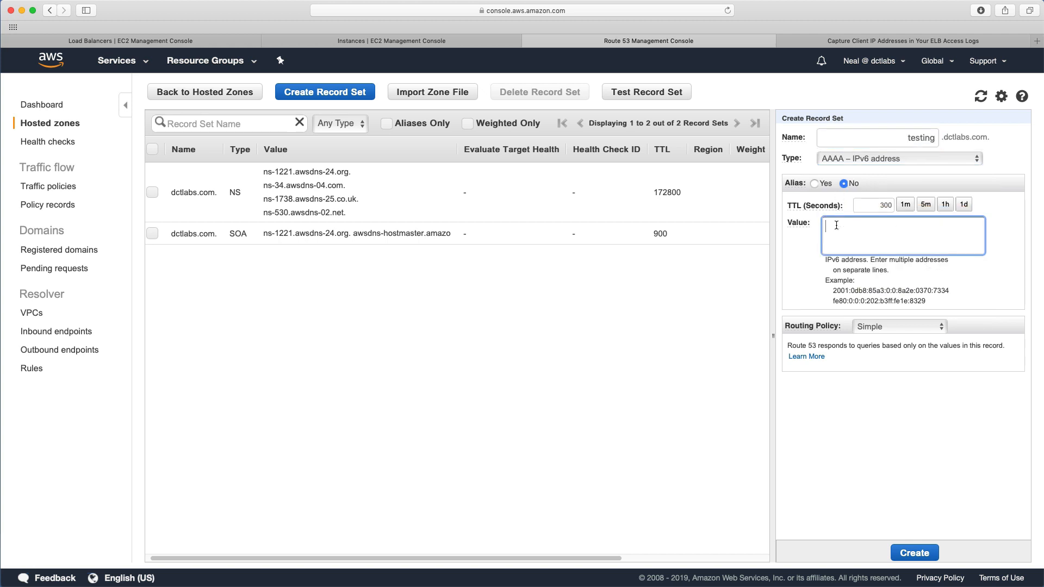
{"action": "key", "text": "super+v"}
{"action": "left_click", "coordinate": [902, 554]}
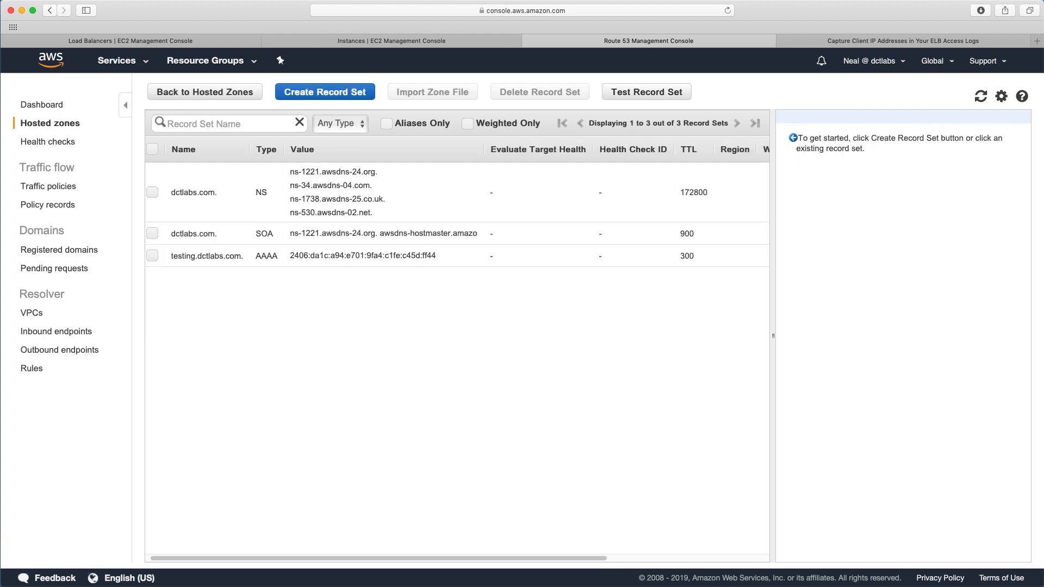
- Switch to the terminal and look up the new DNS record with dig testing.dctlabs.com AAAA +short
{"action": "key", "text": "super+Tab"}
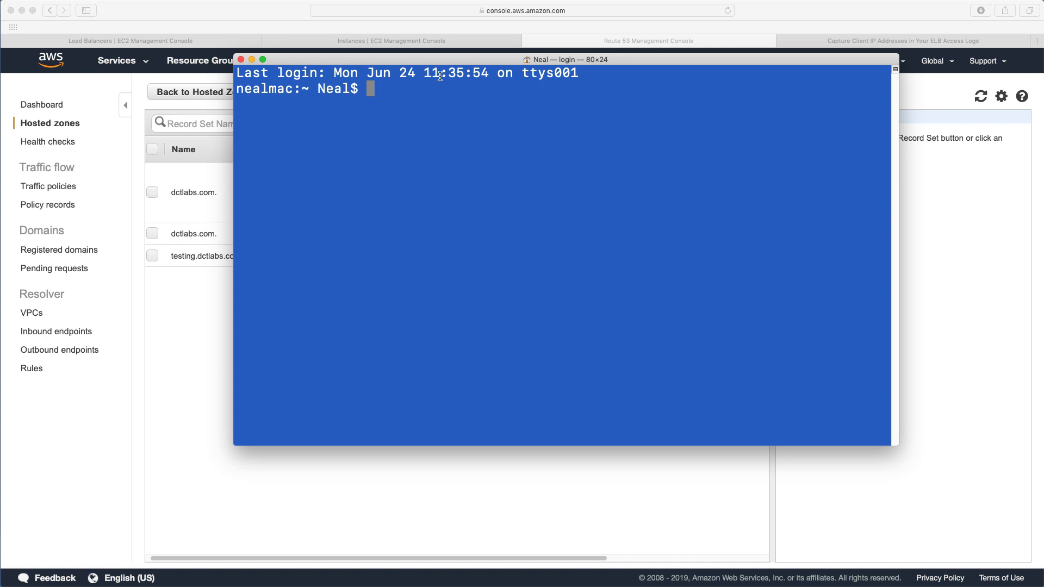
{"action": "type", "text": "dig"}
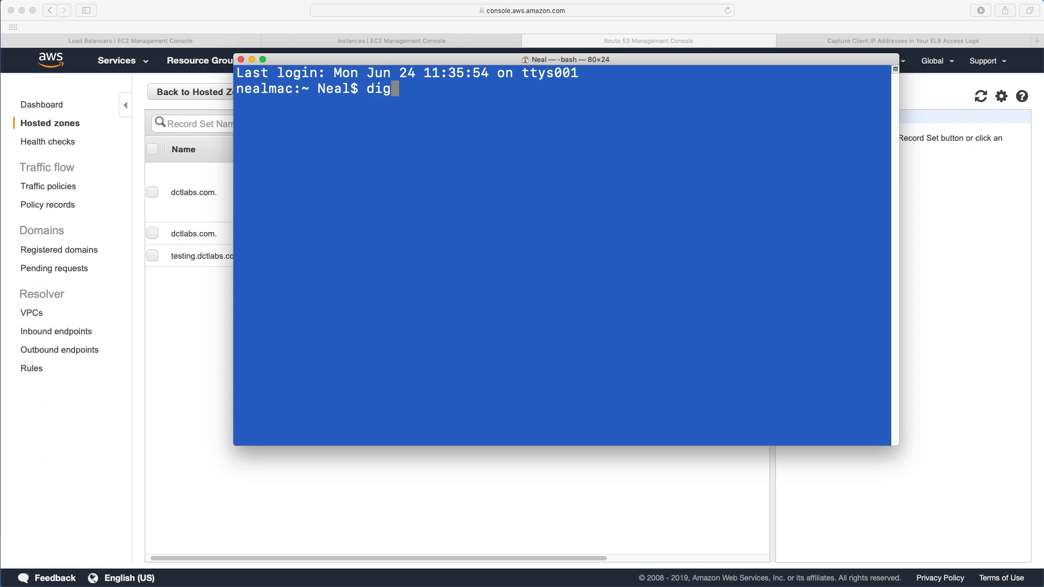
{"action": "type", "text": " testing.dctl"}
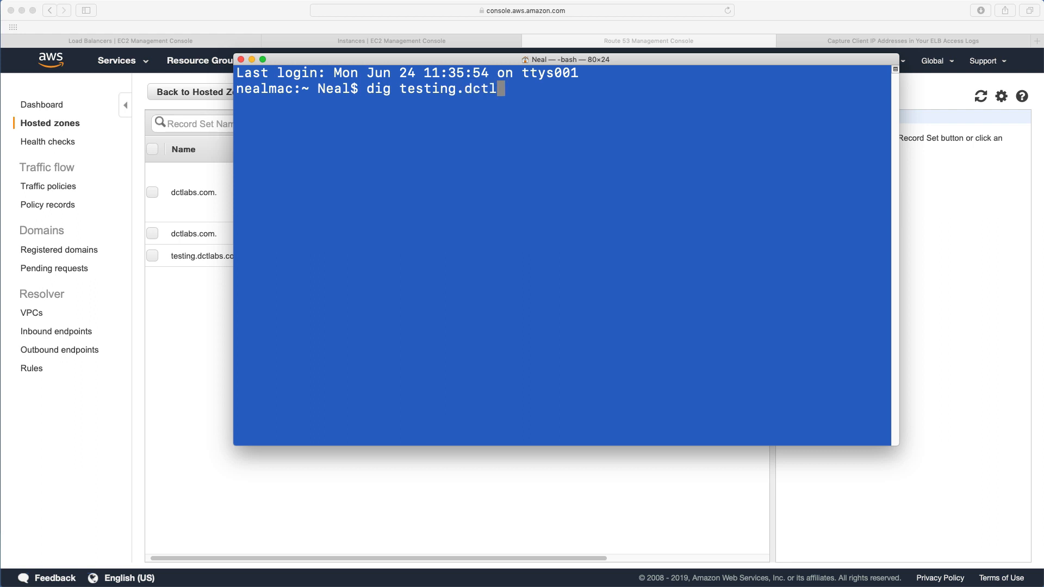
{"action": "type", "text": "abs.com AAAA"}
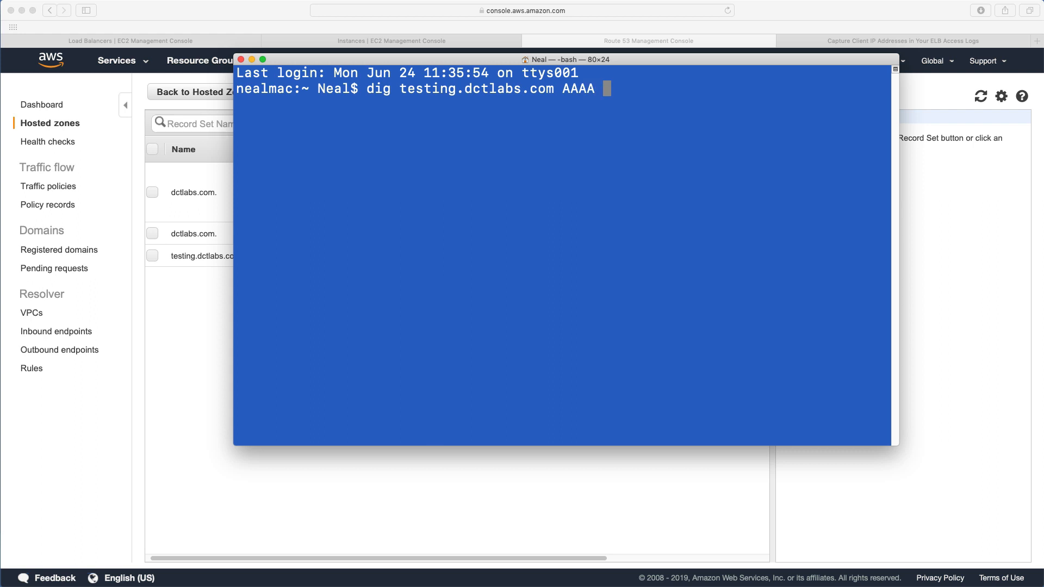
{"action": "type", "text": " +short"}
{"action": "key", "text": "Return"}
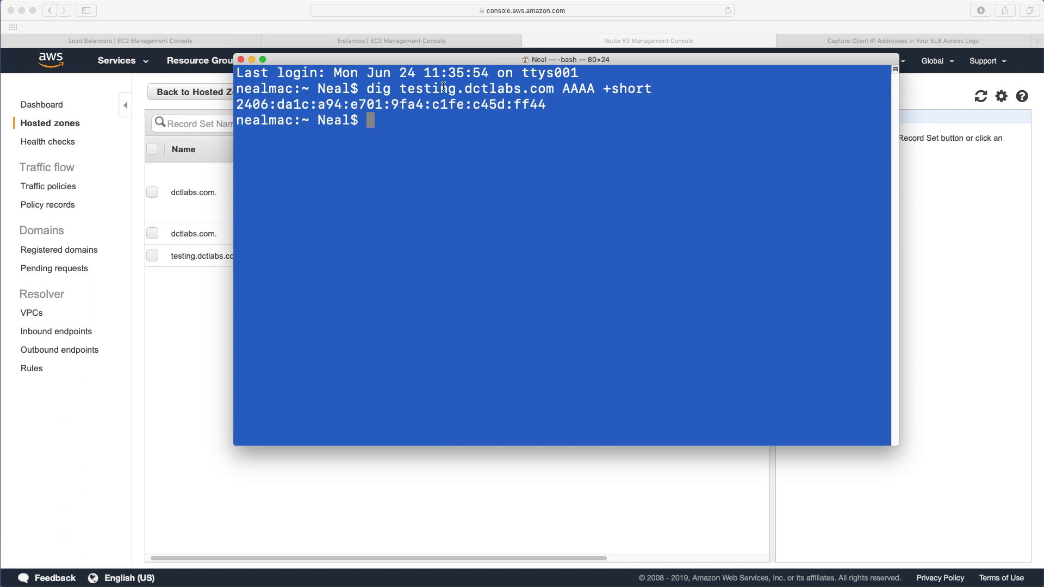
{"action": "left_click_drag", "start_coordinate": [400, 89], "coordinate": [556, 88]}
{"action": "left_click", "coordinate": [538, 111]}
- Delete the testing.dctlabs.com AAAA record set from the hosted zone in Route 53
{"action": "left_click", "coordinate": [184, 341]}
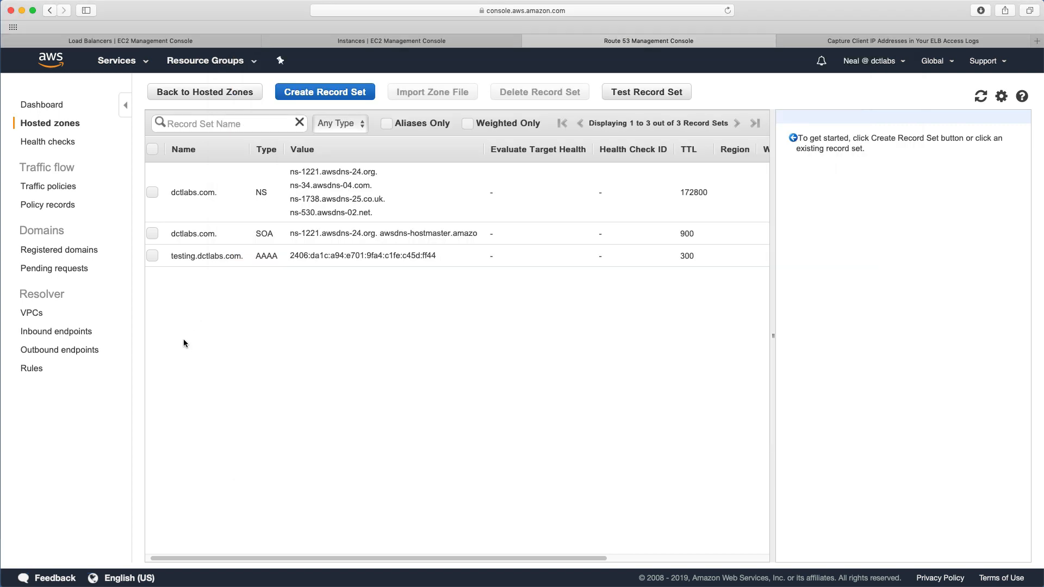
{"action": "left_click", "coordinate": [152, 255]}
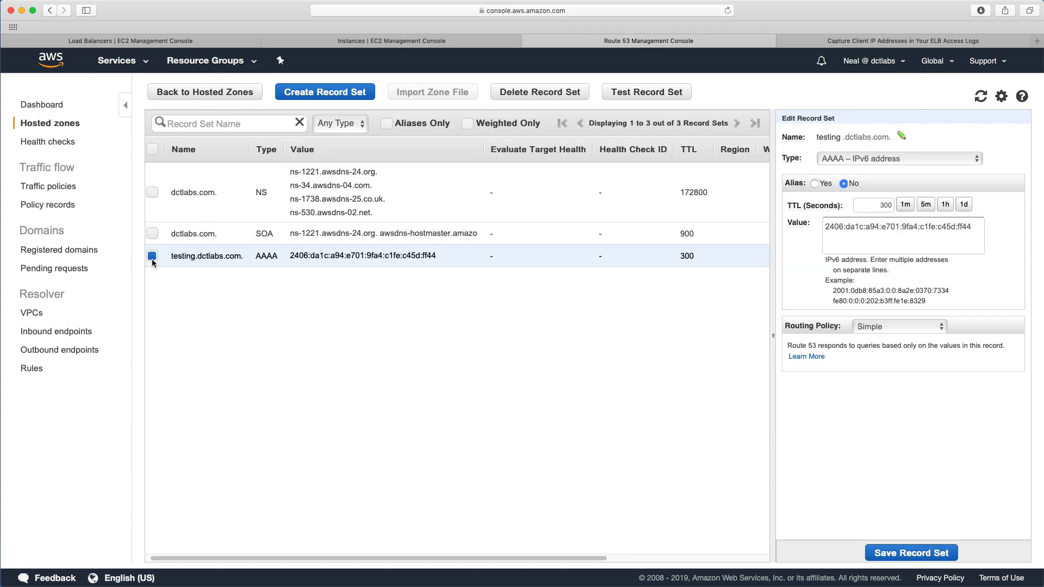
{"action": "left_click", "coordinate": [514, 93]}
{"action": "left_click", "coordinate": [562, 368]}
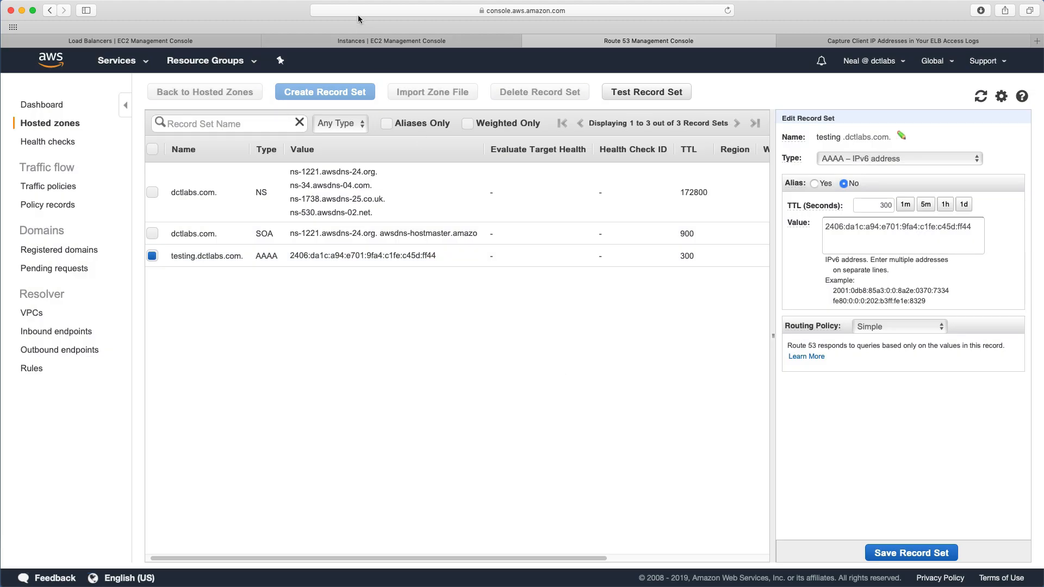
{"action": "key", "text": "ctrl+shift+Tab"}
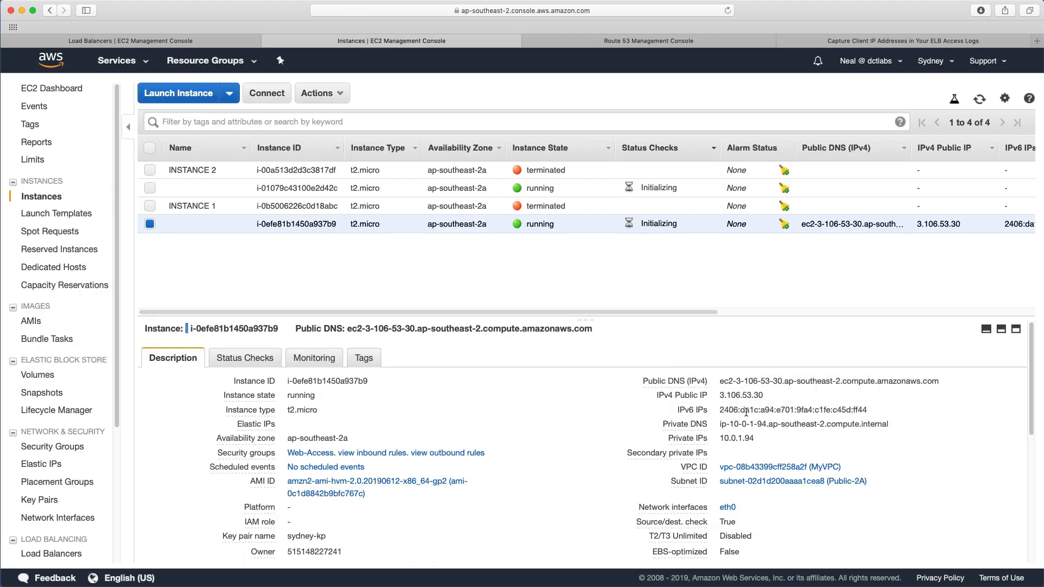
{"action": "left_click", "coordinate": [774, 396]}
{"action": "key", "text": "super+Tab"}
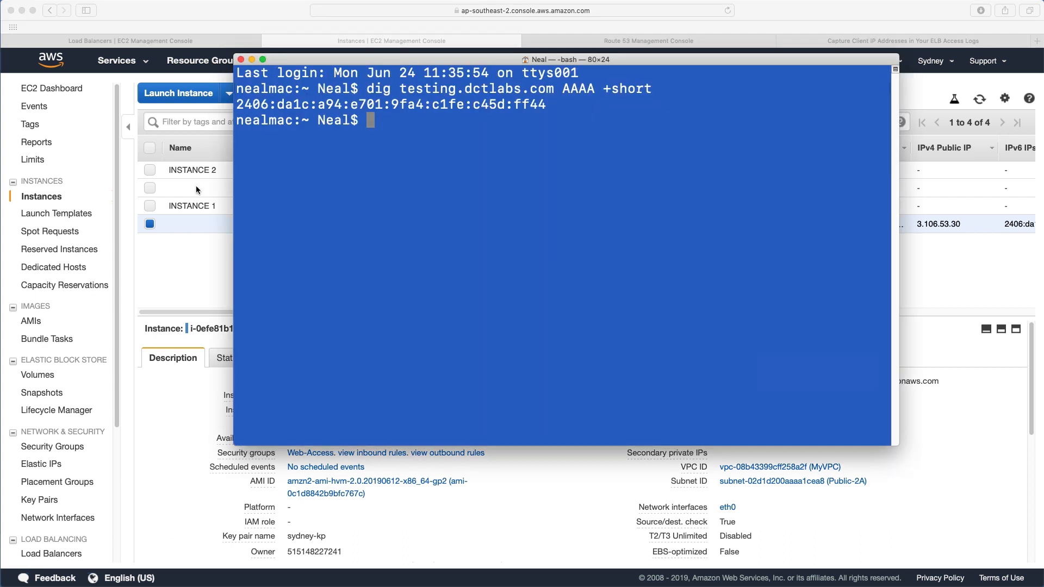
{"action": "type", "text": "ssh "}
{"action": "type", "text": "ec"}
{"action": "key", "text": "BackSpace"}
{"action": "key", "text": "BackSpace"}
{"action": "type", "text": "-A ec2-"}
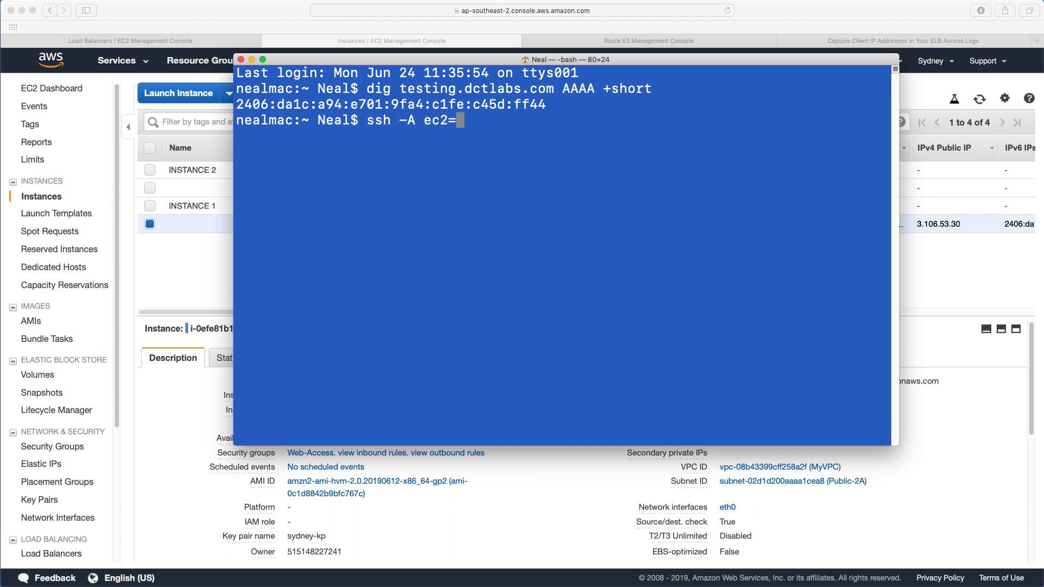
{"action": "type", "text": "user@"}
{"action": "key", "text": "super+v"}
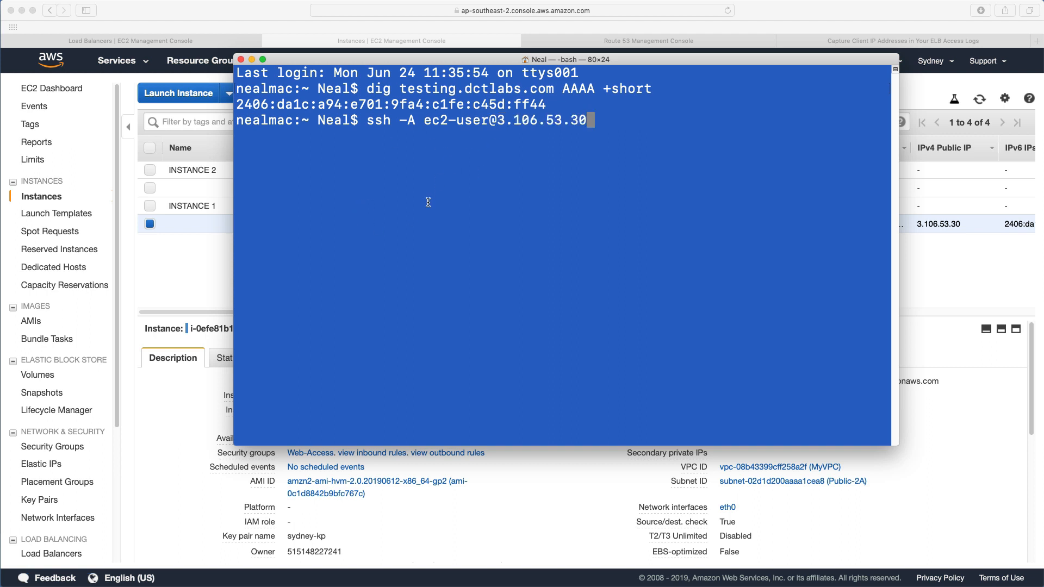
{"action": "key", "text": "Return"}
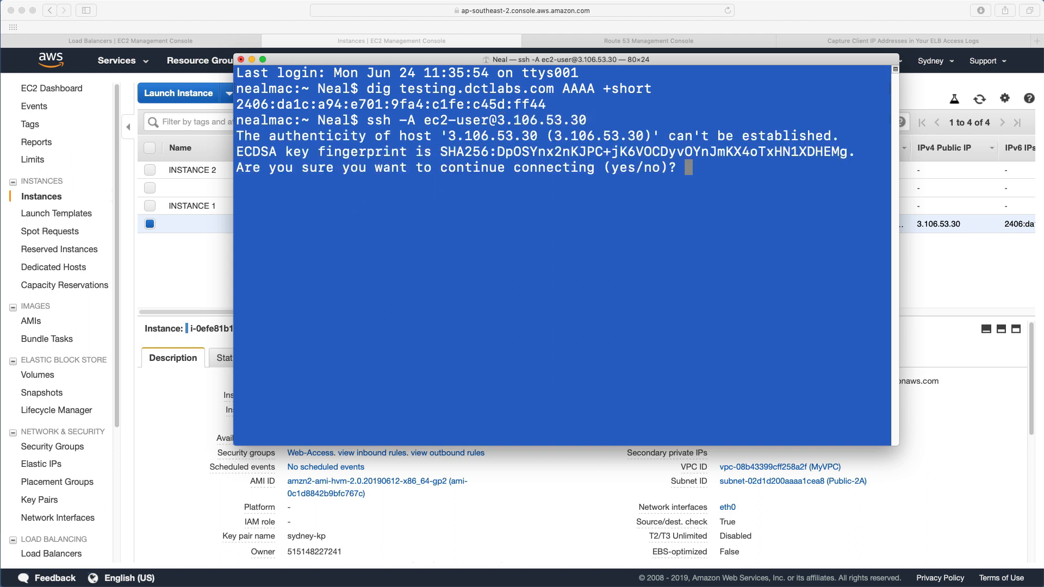
{"action": "type", "text": "yes"}
{"action": "key", "text": "Return"}
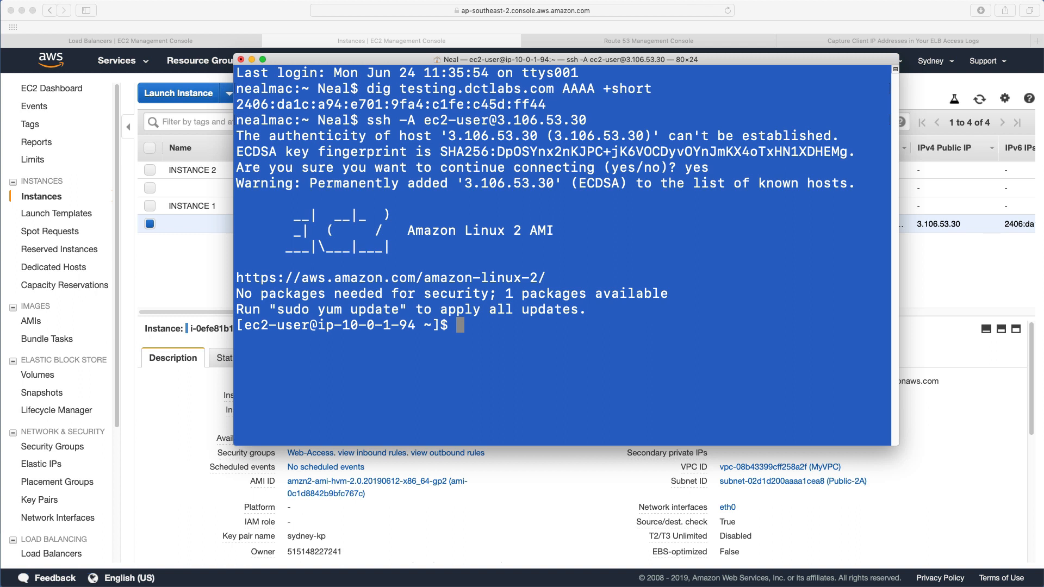
- Test the public instance's internet connectivity by pinging google.com, and stop the ping after a few replies
{"action": "type", "text": "ping goog"}
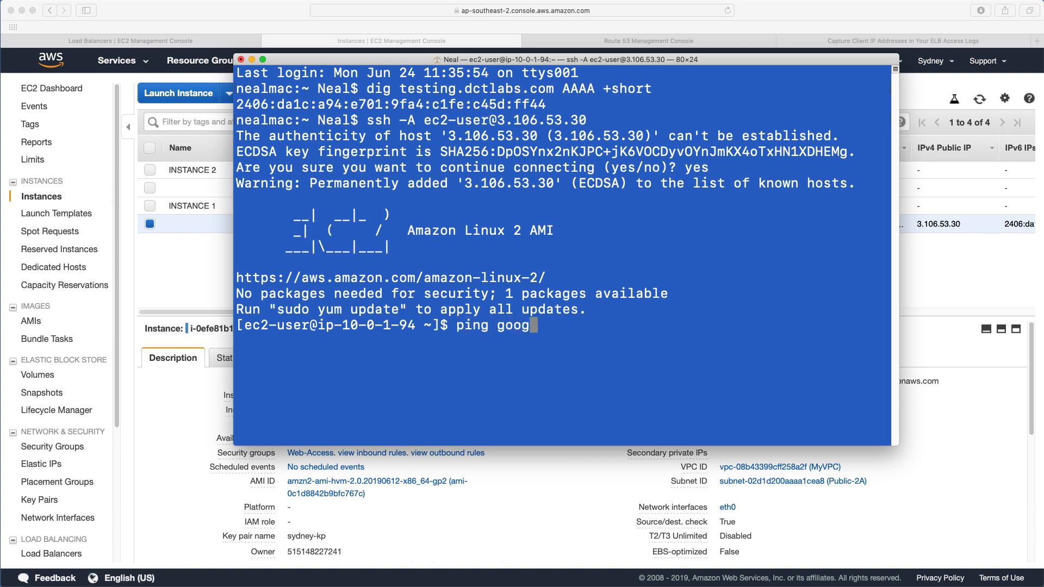
{"action": "type", "text": "le.com"}
{"action": "key", "text": "Return"}
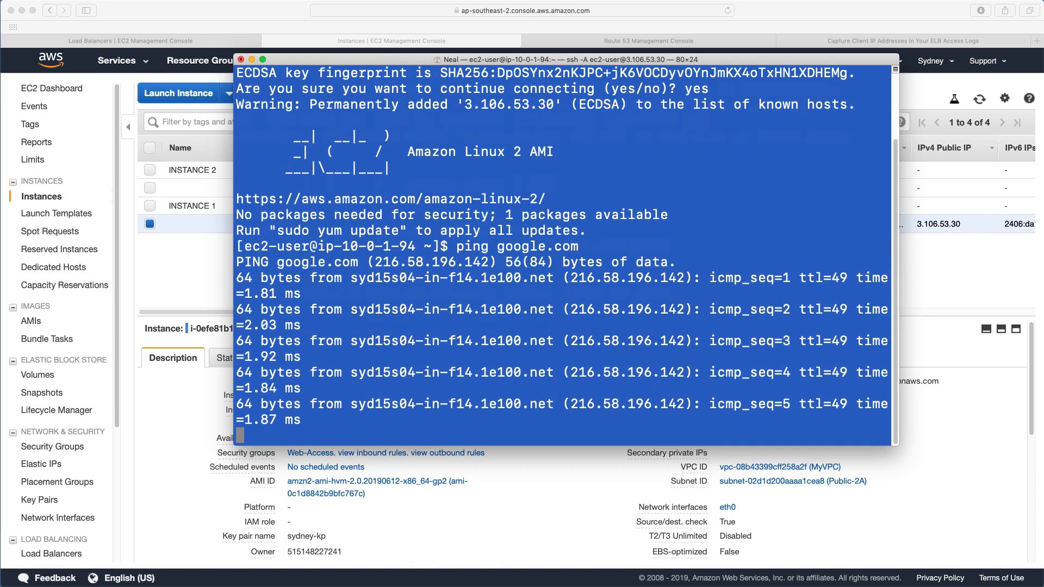
{"action": "key", "text": "ctrl+c"}
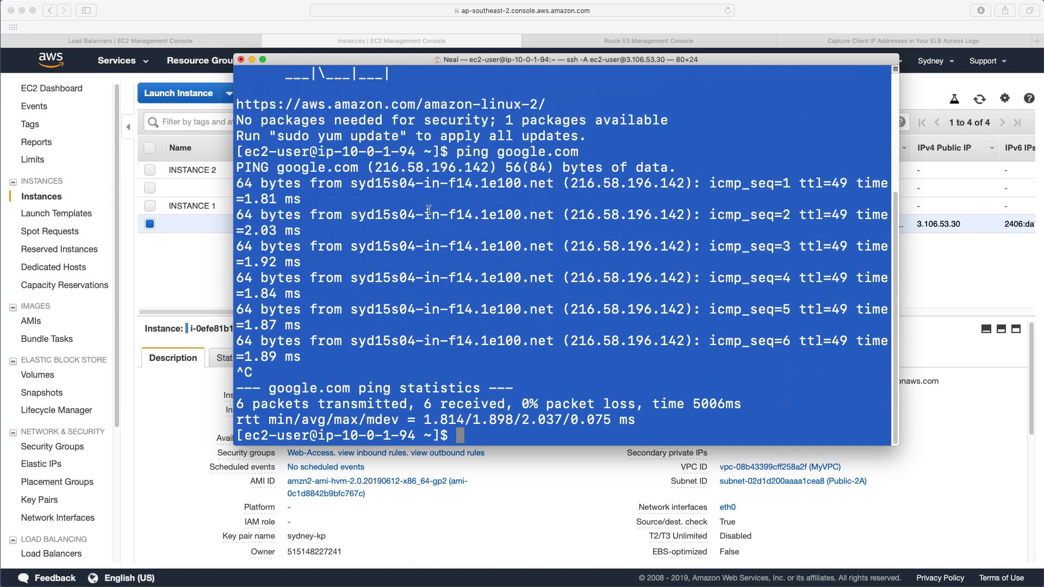
- Select only the running instance in the Private-2A subnet and examine its public and private address details
{"action": "left_click", "coordinate": [168, 230]}
{"action": "left_click", "coordinate": [155, 221]}
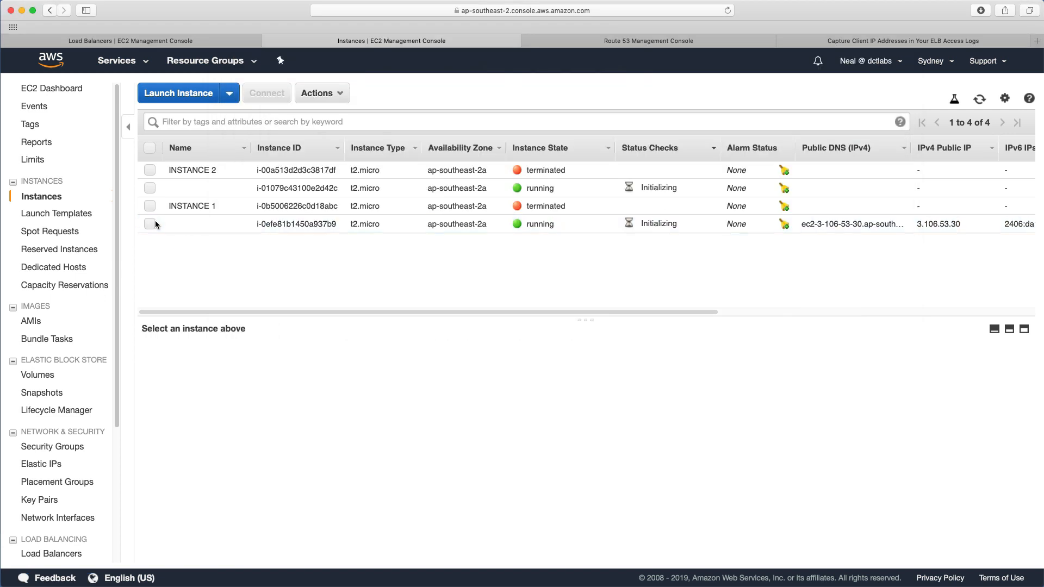
{"action": "left_click", "coordinate": [151, 187]}
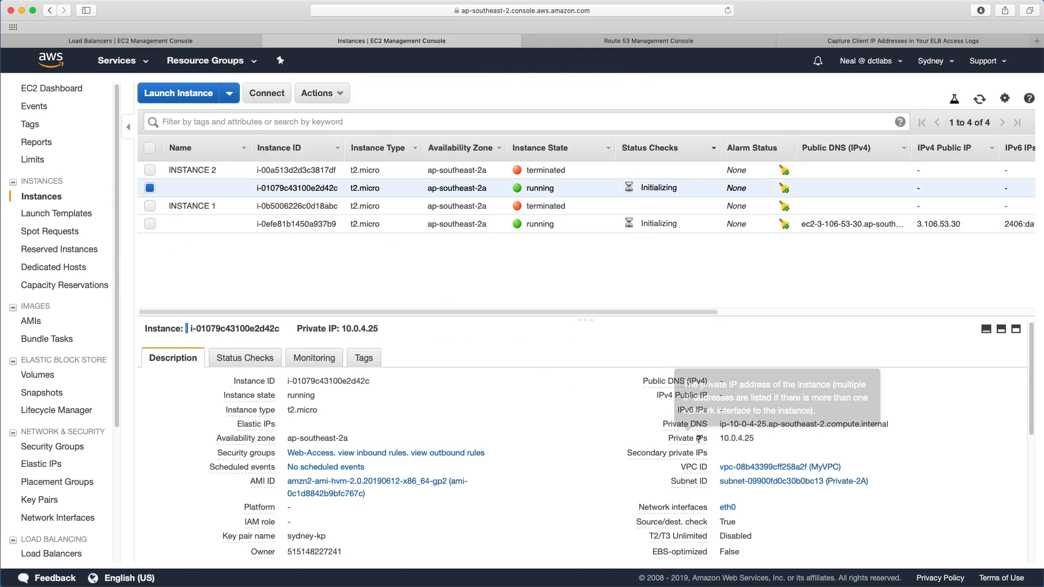
{"action": "mouse_move", "coordinate": [764, 441]}
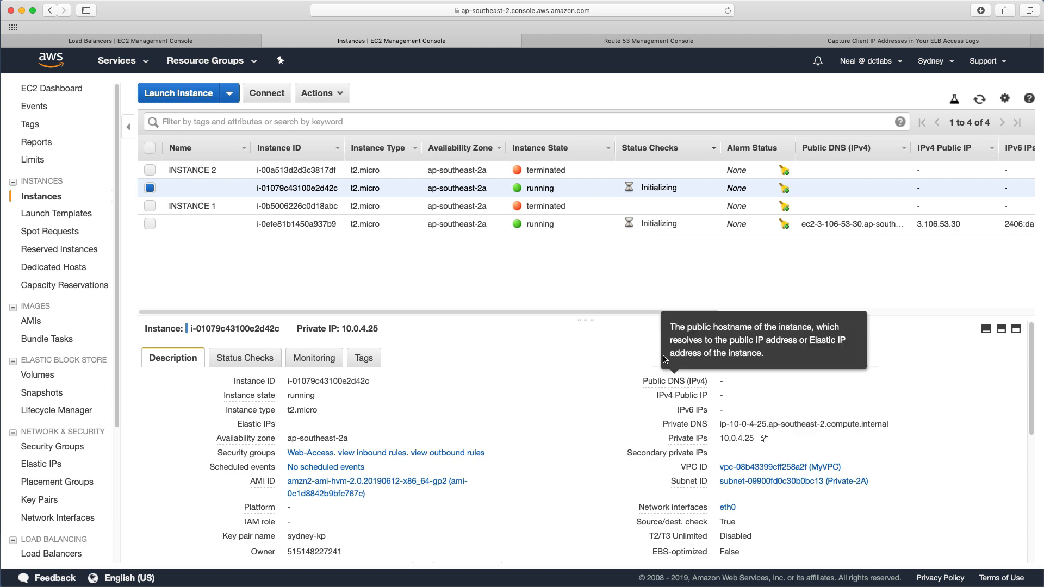
{"action": "mouse_move", "coordinate": [692, 386]}
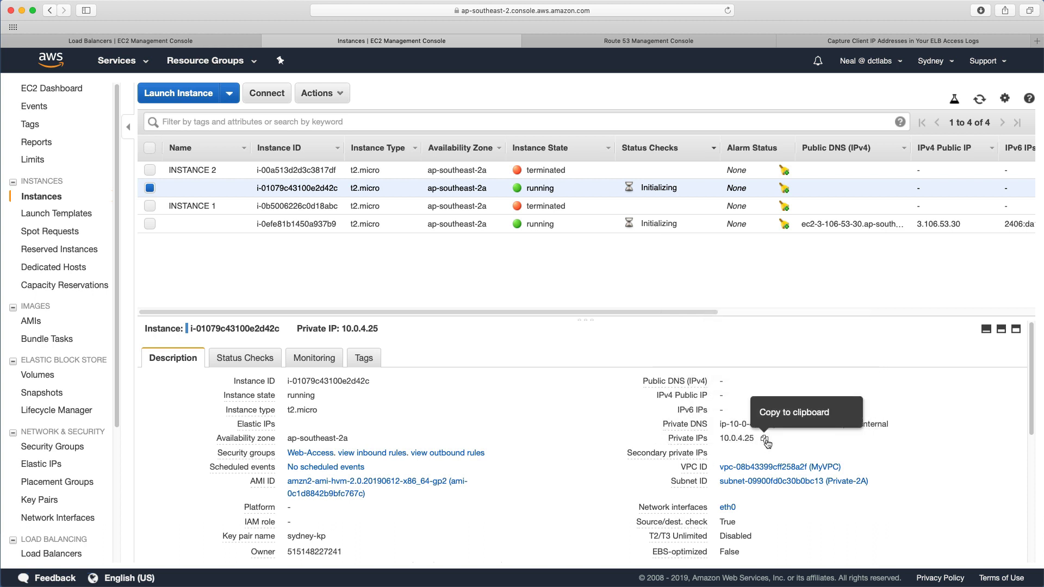
{"action": "left_click", "coordinate": [765, 441]}
{"action": "key", "text": "super+Tab"}
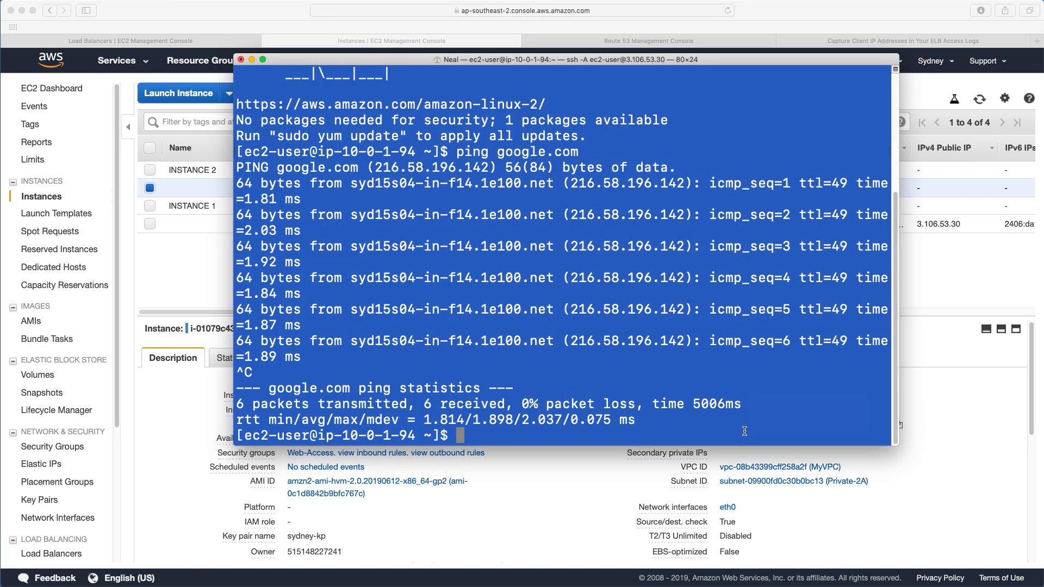
{"action": "type", "text": "ssh ec2-user"}
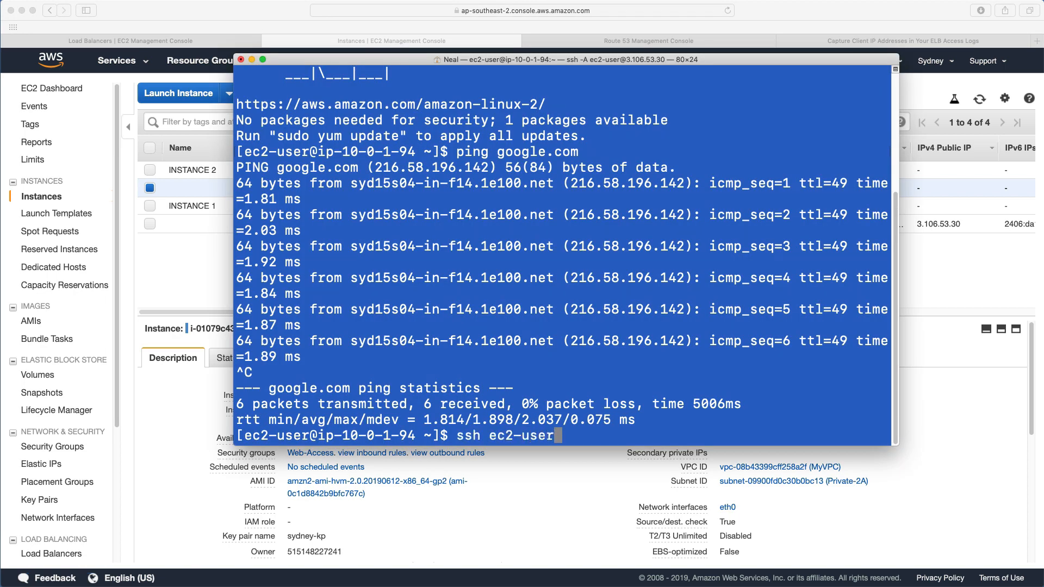
{"action": "type", "text": "@"}
{"action": "key", "text": "super+v"}
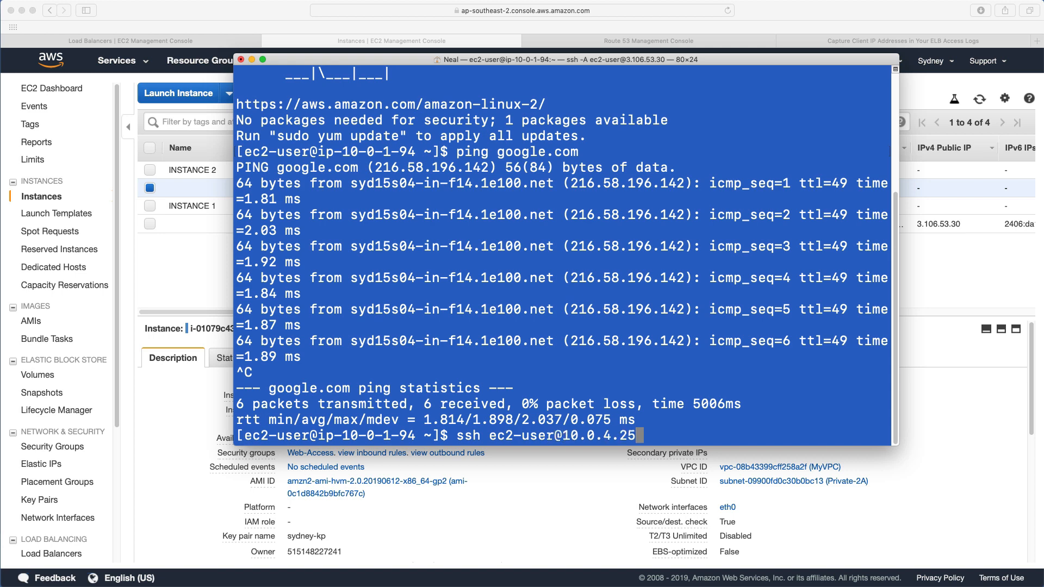
{"action": "key", "text": "Return"}
{"action": "type", "text": "yes"}
{"action": "key", "text": "Return"}
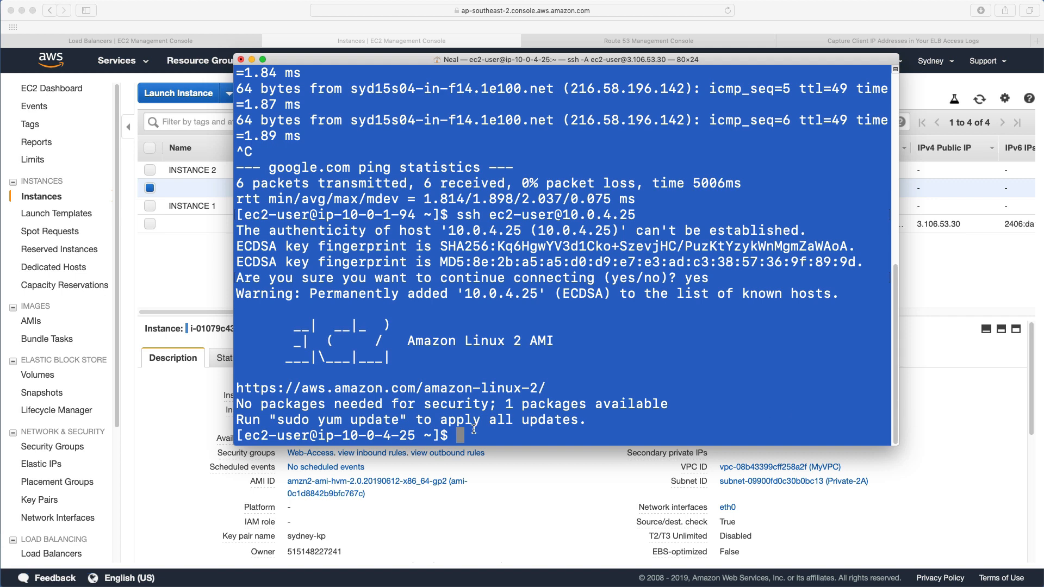
- Test the private instance's internet connectivity by pinging google.com, and stop the ping after a few replies
{"action": "type", "text": "ping goog"}
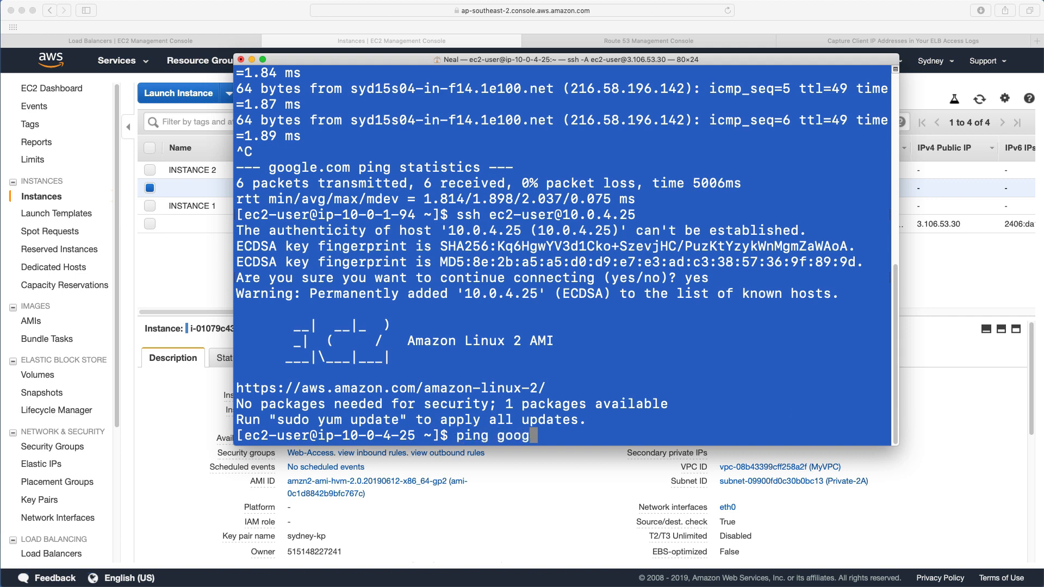
{"action": "type", "text": "le.com"}
{"action": "key", "text": "Return"}
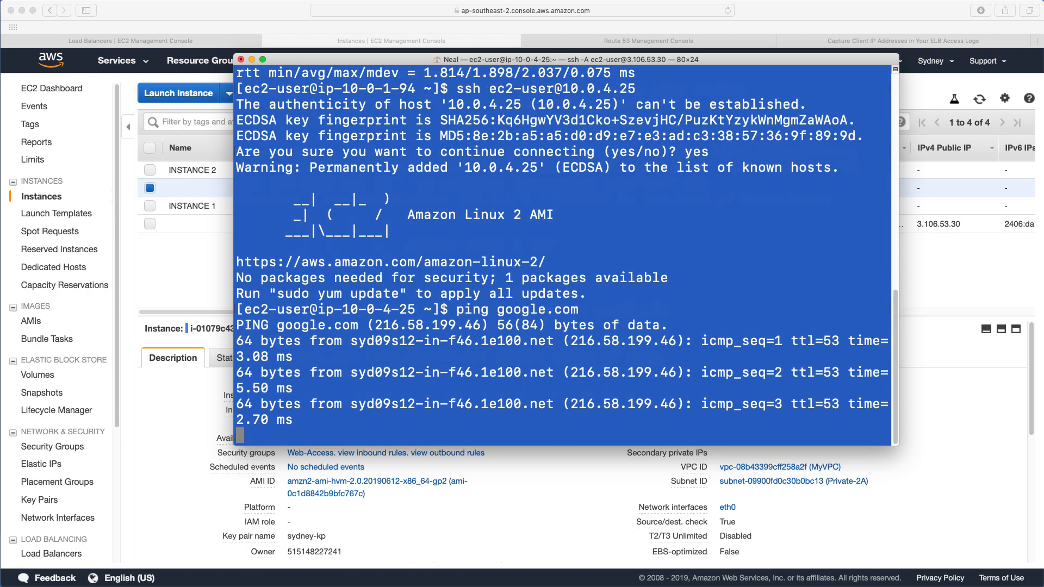
{"action": "key", "text": "ctrl+c"}
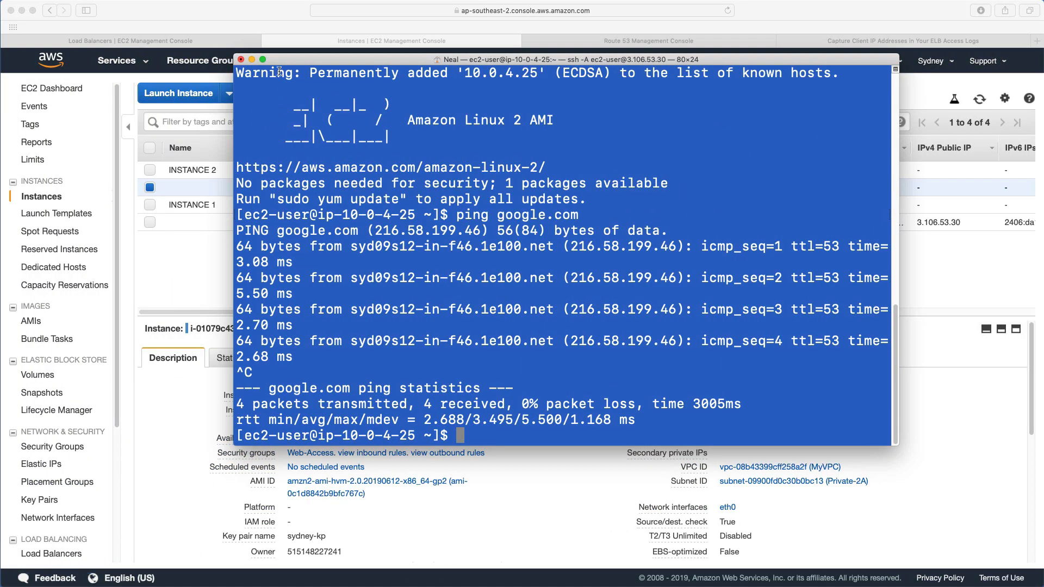
- Close the terminal window and terminate its running ssh process
{"action": "left_click_drag", "start_coordinate": [289, 63], "coordinate": [233, 118]}
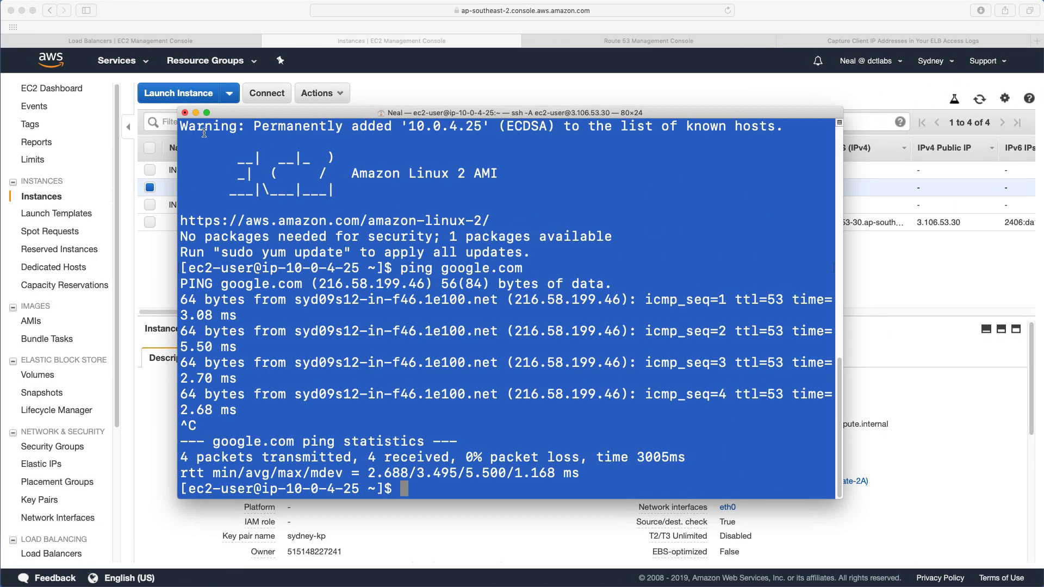
{"action": "left_click", "coordinate": [185, 113]}
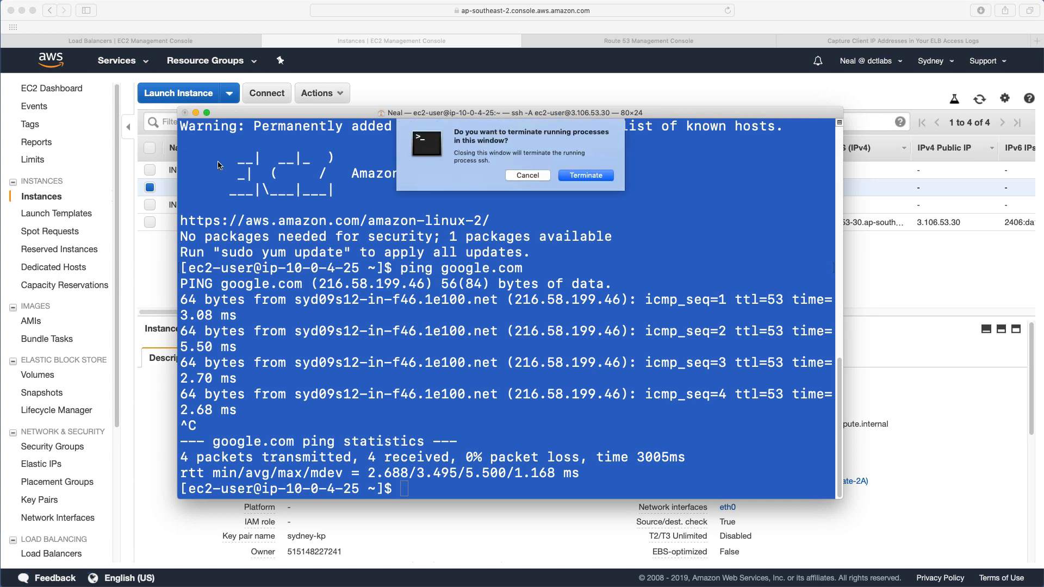
{"action": "left_click", "coordinate": [590, 175]}
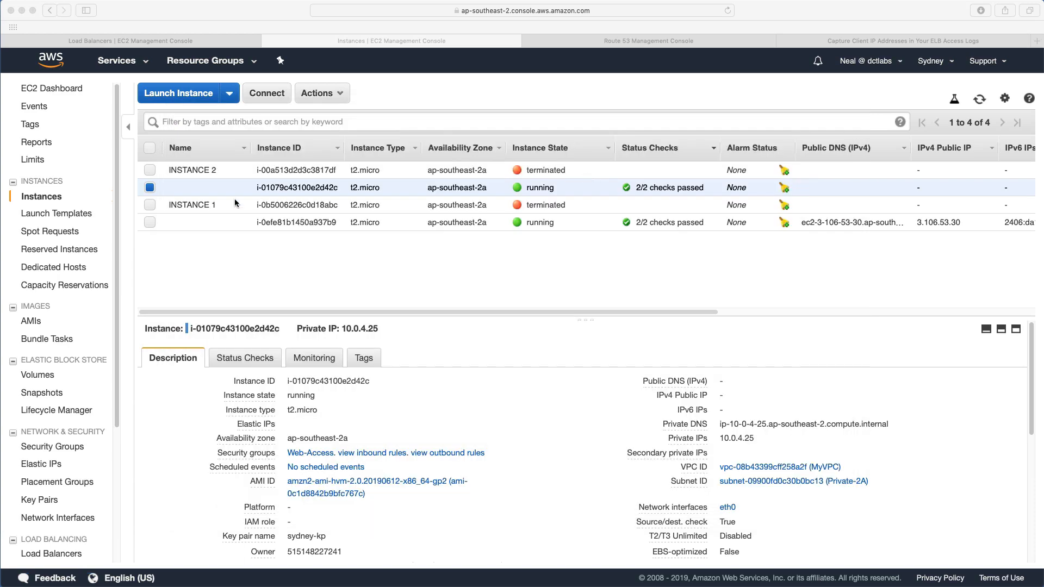
- Add the running public instance to the selection and terminate both running EC2 instances
{"action": "left_click", "coordinate": [147, 223]}
{"action": "left_click", "coordinate": [325, 94]}
{"action": "mouse_move", "coordinate": [344, 177]}
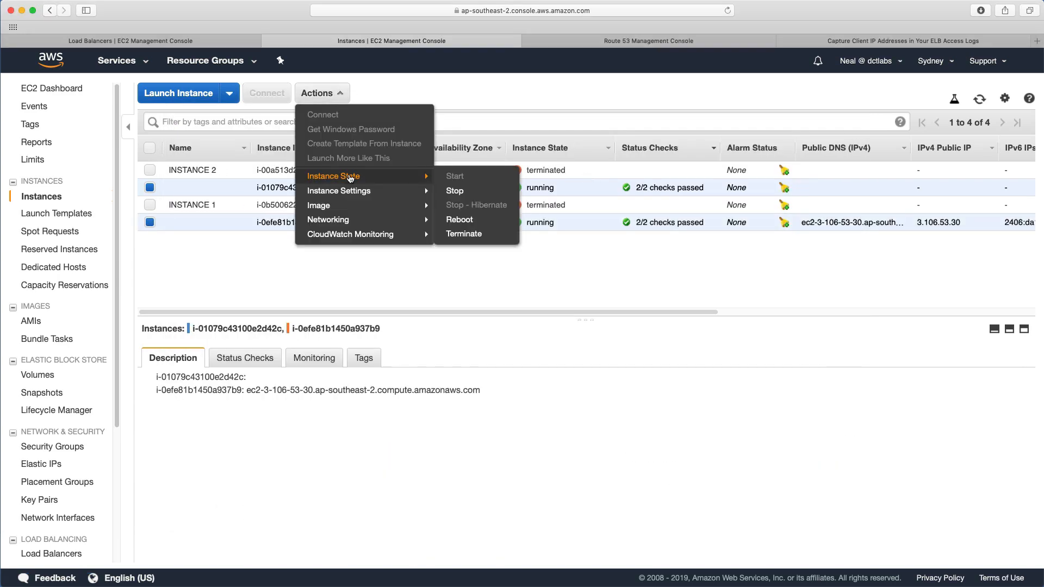
{"action": "left_click", "coordinate": [461, 235]}
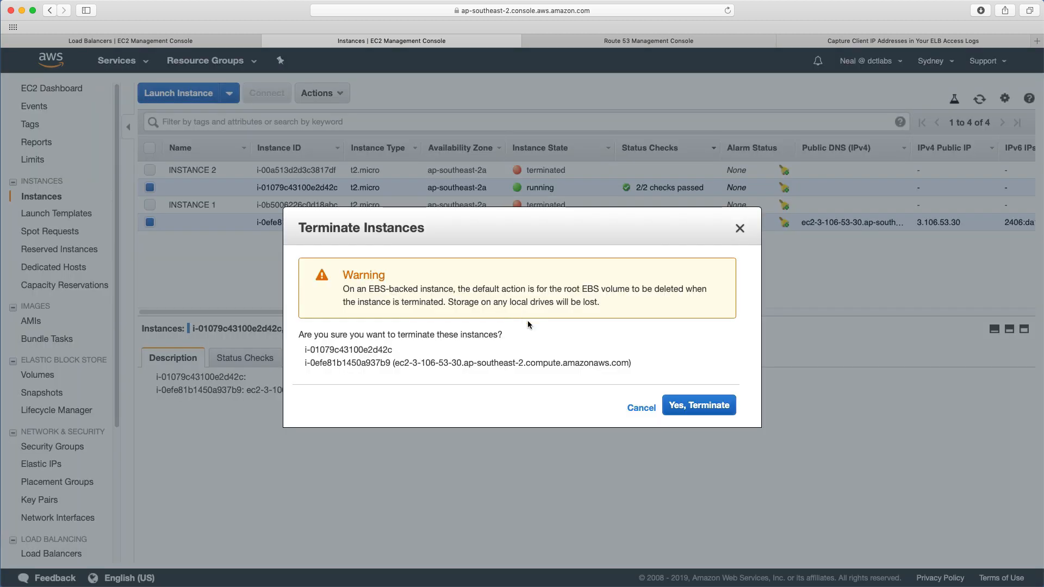
{"action": "left_click", "coordinate": [701, 406]}
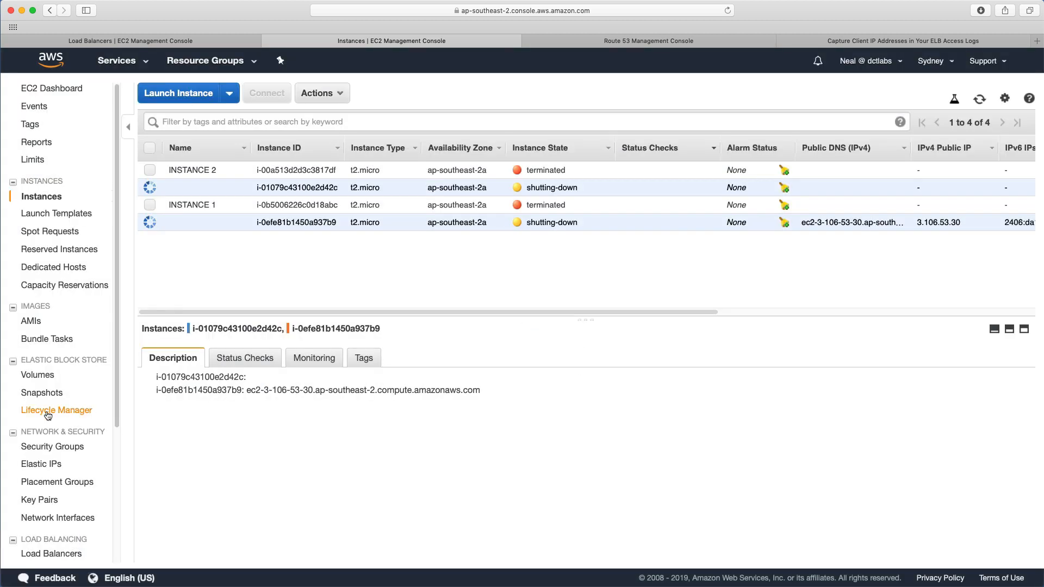
- Go to the VPC service's NAT gateways and delete the NAT gateway in the Public-2A subnet
{"action": "scroll", "coordinate": [49, 411], "scroll_direction": "down", "scroll_amount": 5}
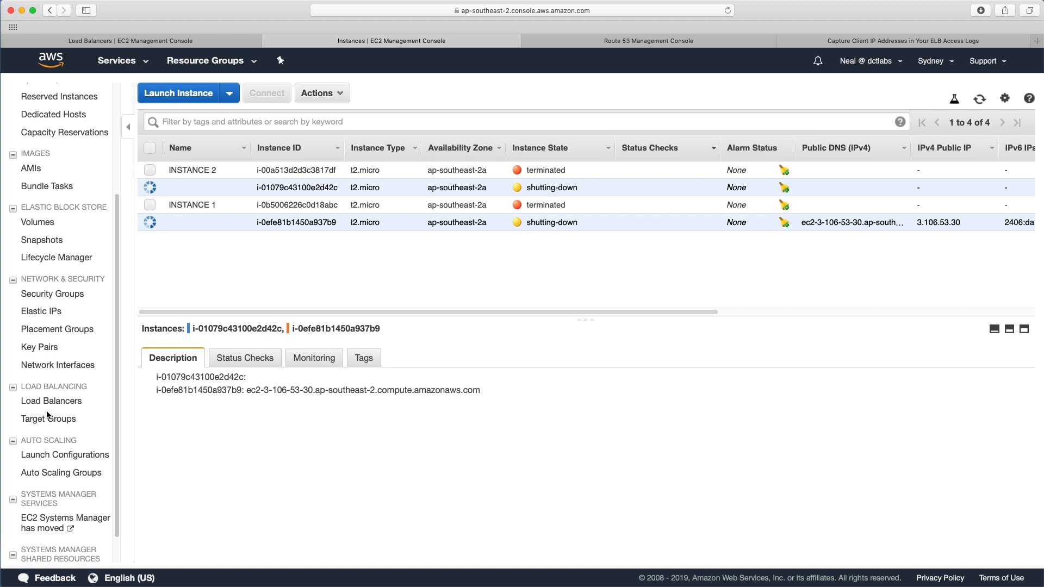
{"action": "left_click", "coordinate": [142, 62]}
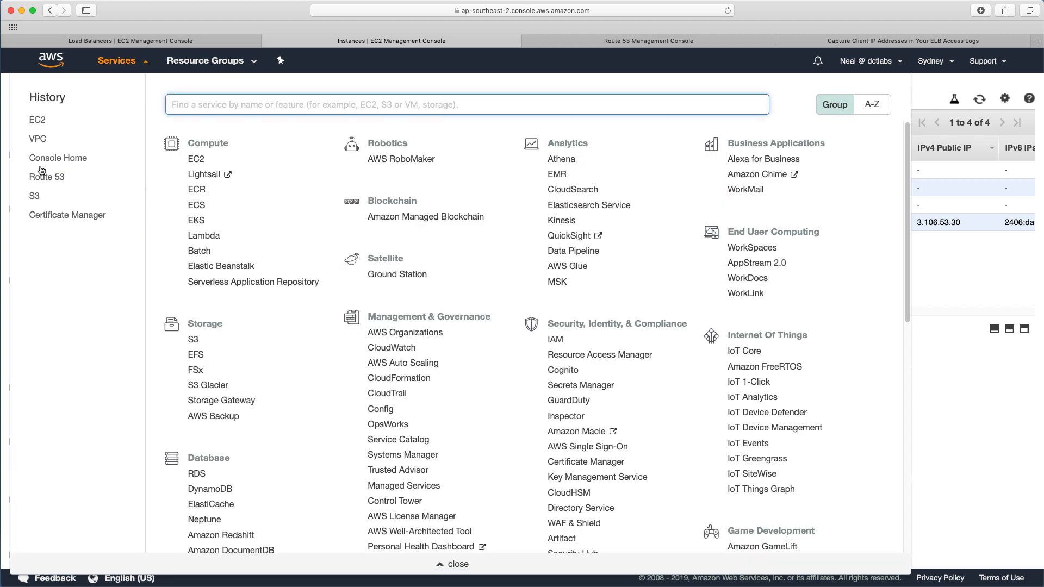
{"action": "left_click", "coordinate": [36, 141]}
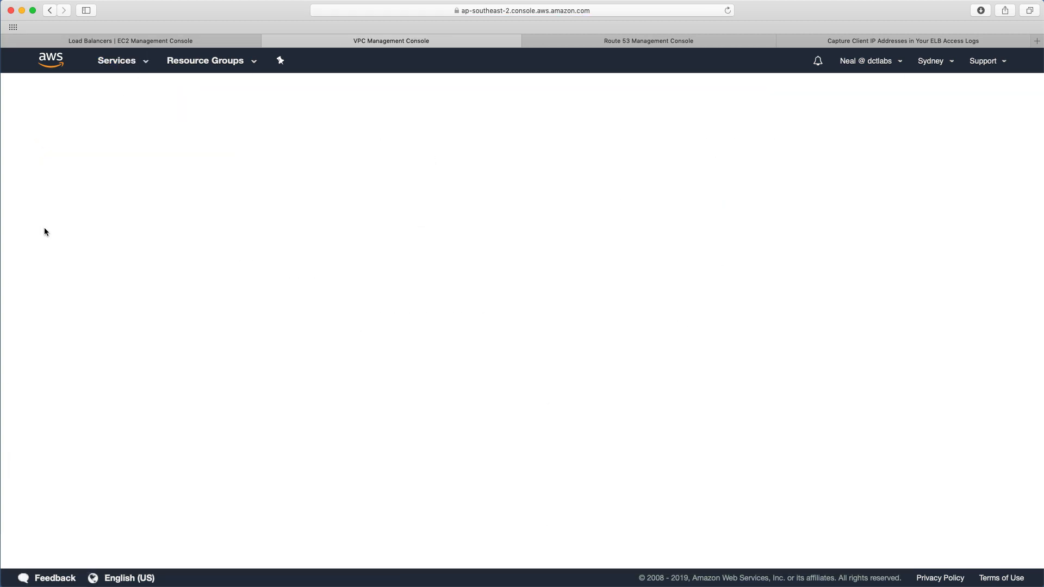
{"action": "scroll", "coordinate": [63, 393], "scroll_direction": "down", "scroll_amount": 1}
{"action": "scroll", "coordinate": [63, 395], "scroll_direction": "down", "scroll_amount": 1}
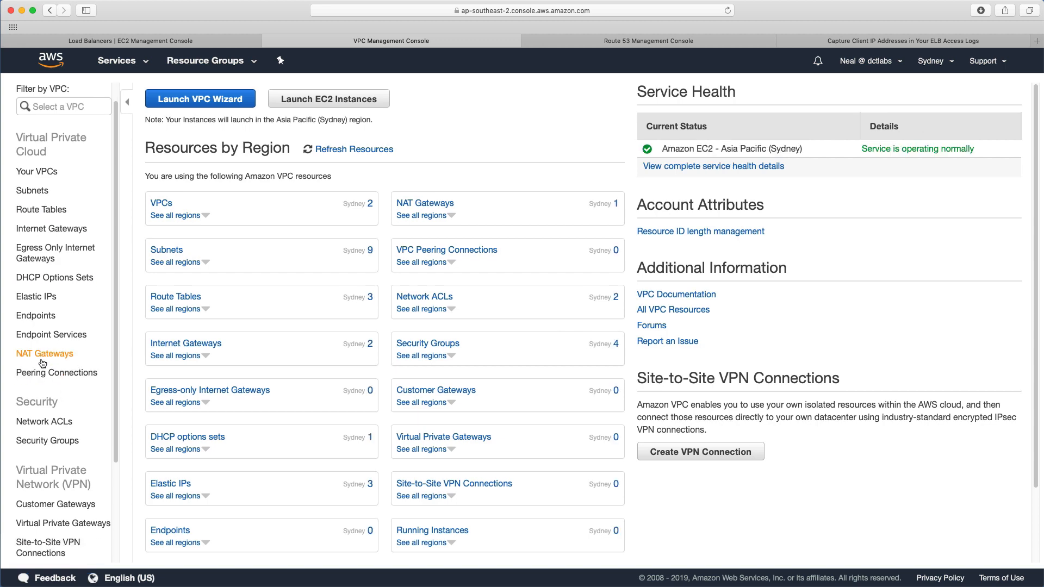
{"action": "left_click", "coordinate": [41, 355]}
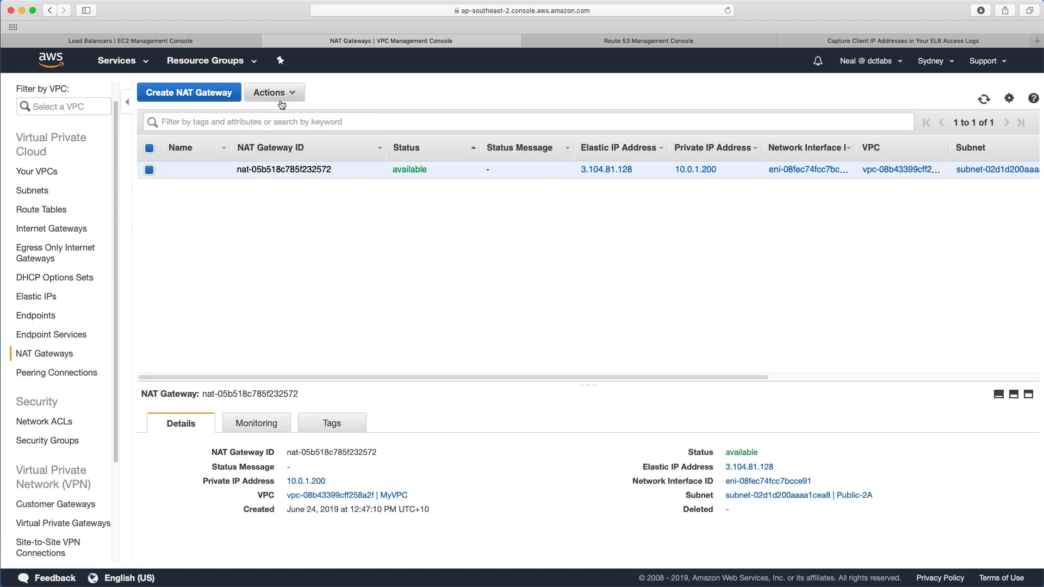
{"action": "left_click", "coordinate": [282, 93]}
{"action": "left_click", "coordinate": [276, 112]}
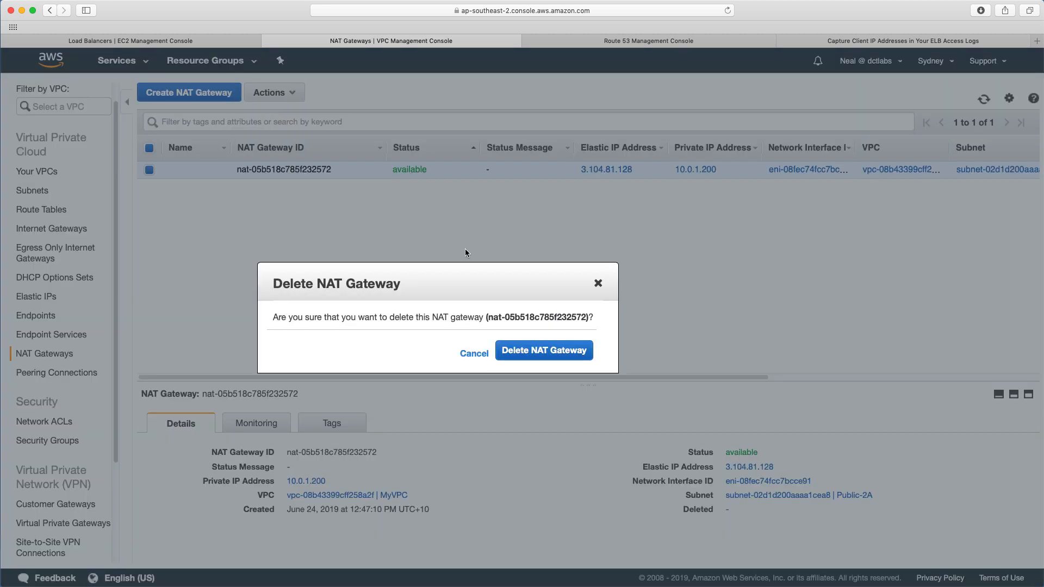
{"action": "left_click", "coordinate": [563, 358]}
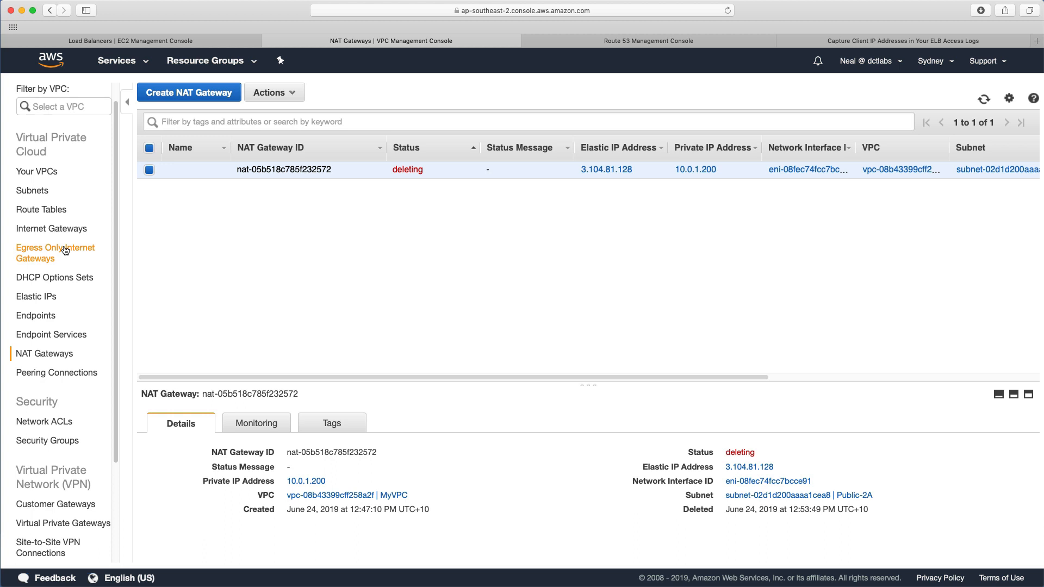
- Open the VPC's Elastic IPs and release the unassociated address 13.211.36.115
{"action": "left_click", "coordinate": [48, 296]}
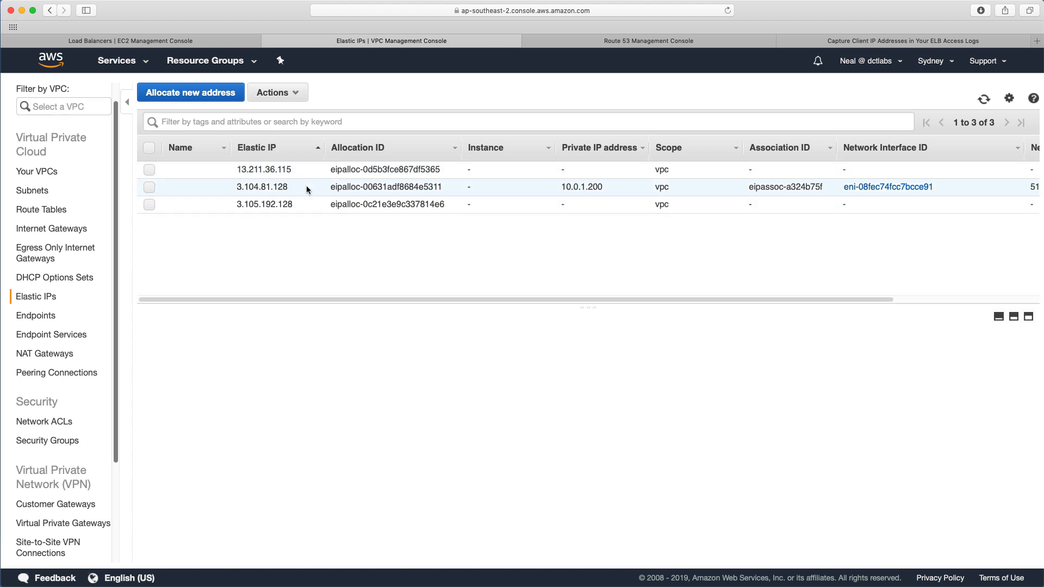
{"action": "left_click", "coordinate": [151, 169]}
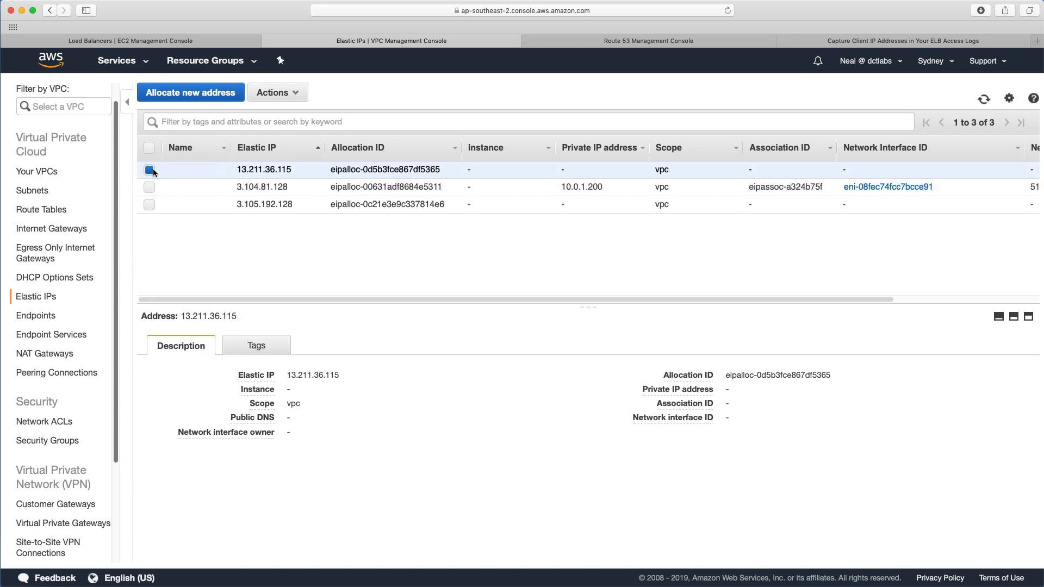
{"action": "left_click", "coordinate": [278, 94]}
{"action": "left_click", "coordinate": [271, 115]}
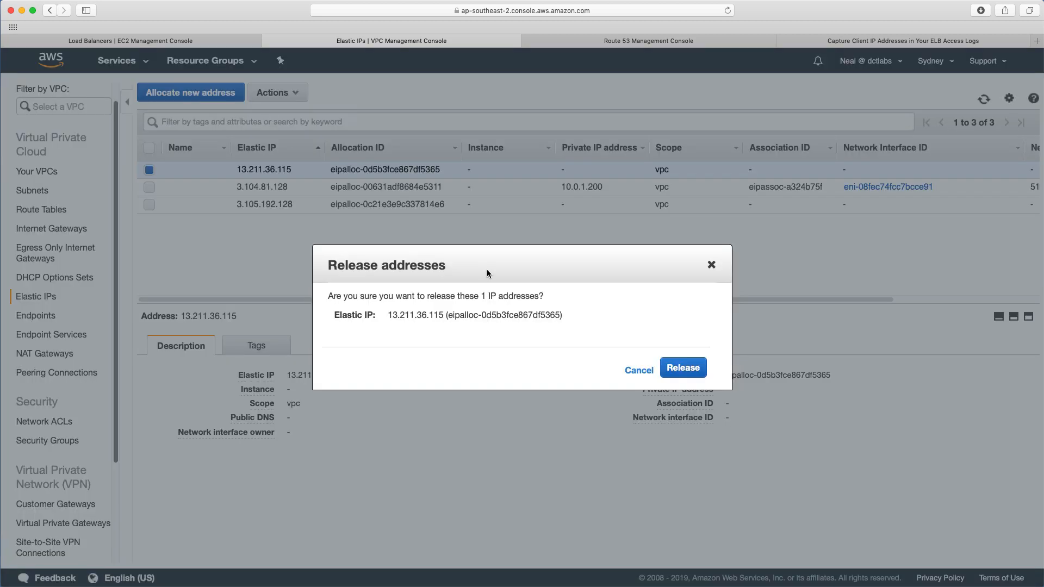
{"action": "left_click", "coordinate": [681, 372]}
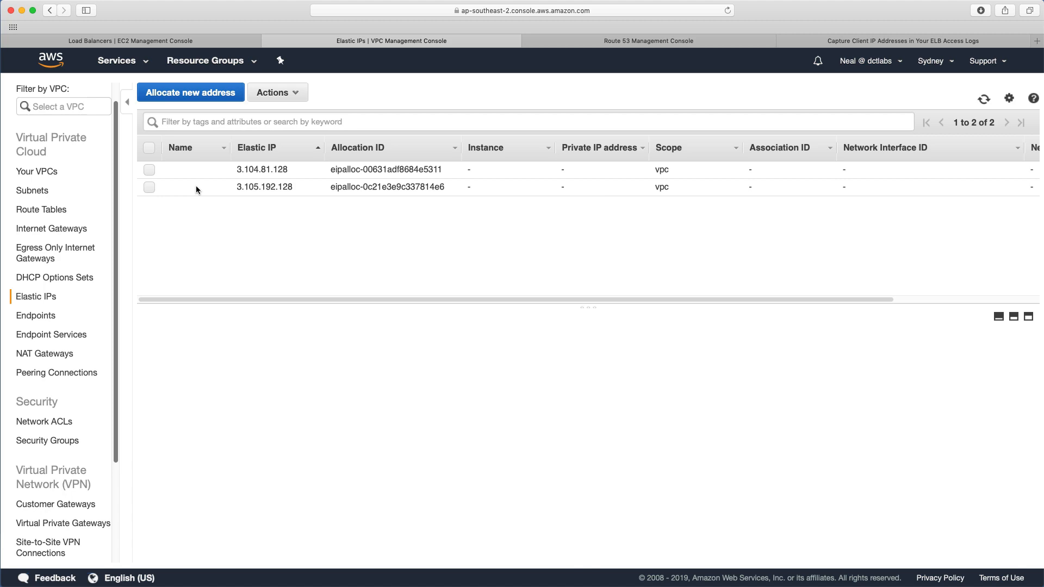
- Release the Elastic IP address 3.105.192.128
{"action": "left_click", "coordinate": [149, 187]}
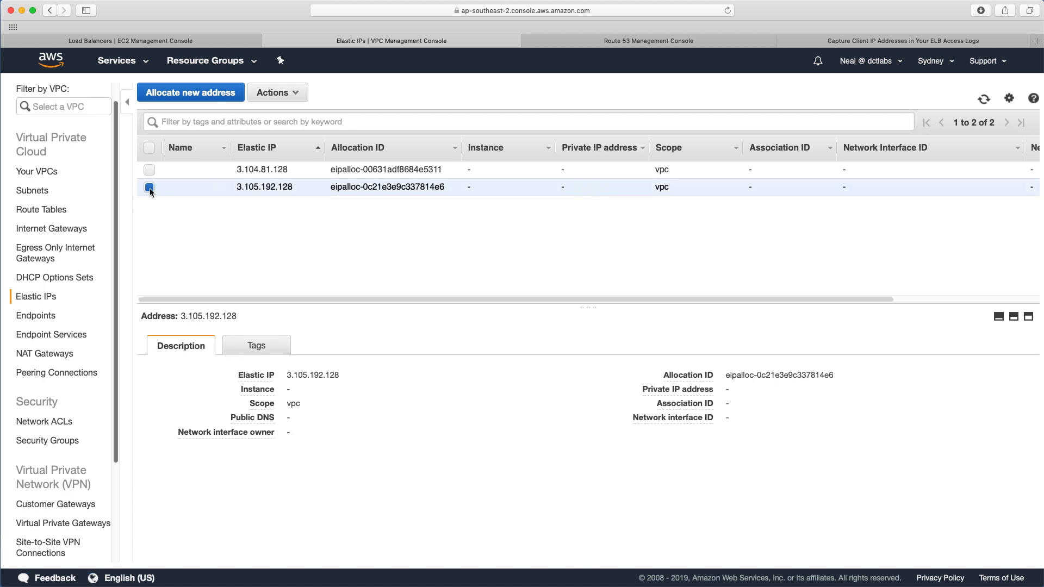
{"action": "left_click", "coordinate": [286, 93]}
{"action": "left_click", "coordinate": [278, 113]}
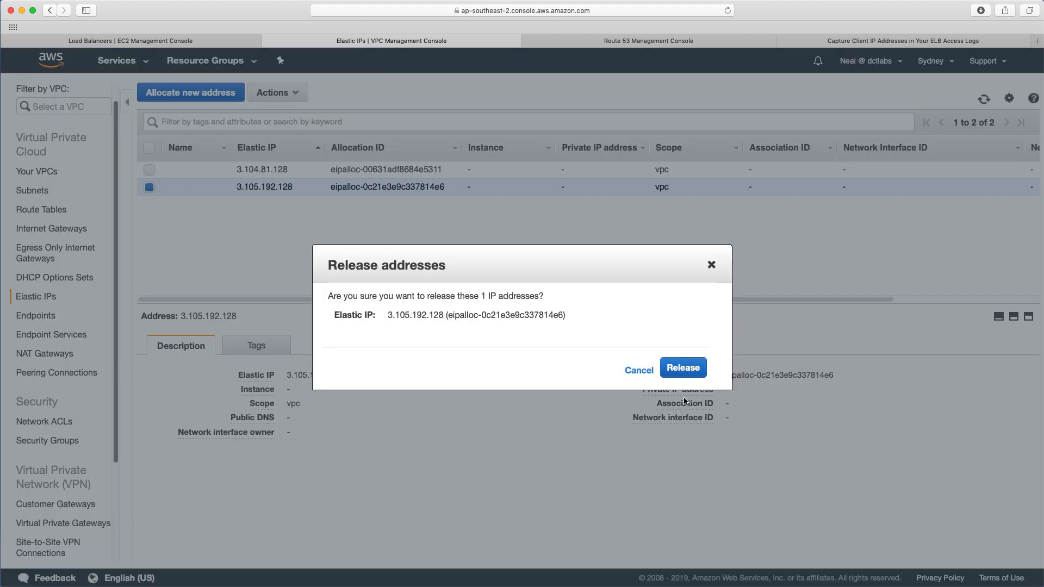
{"action": "left_click", "coordinate": [677, 370]}
- Release the remaining Elastic IP address 3.104.81.128, which the deleted NAT gateway used
{"action": "left_click", "coordinate": [152, 169]}
{"action": "left_click", "coordinate": [275, 95]}
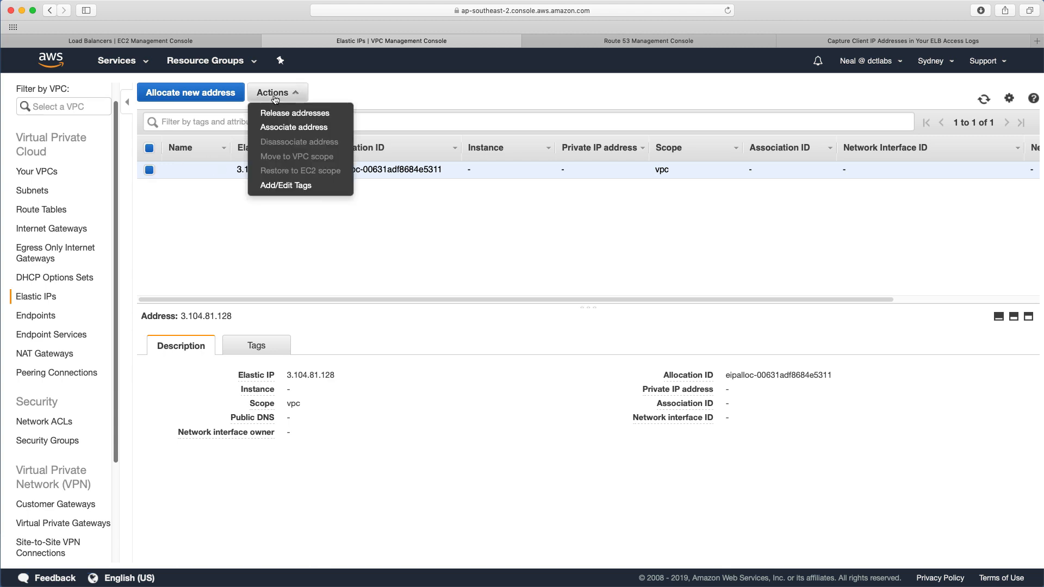
{"action": "left_click", "coordinate": [274, 113]}
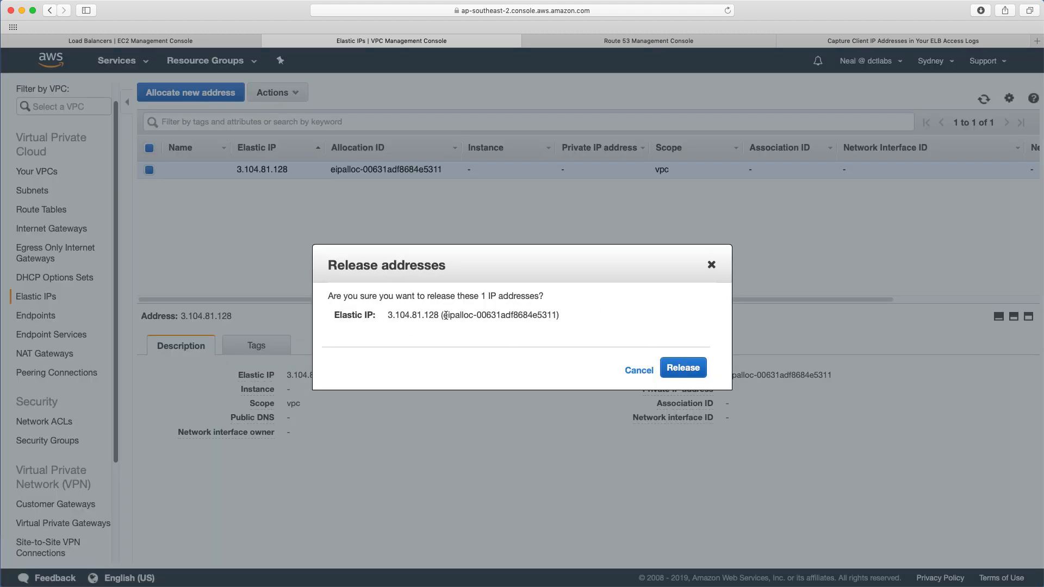
{"action": "left_click_drag", "start_coordinate": [441, 315], "coordinate": [585, 332]}
{"action": "left_click", "coordinate": [586, 332]}
{"action": "left_click", "coordinate": [683, 368]}
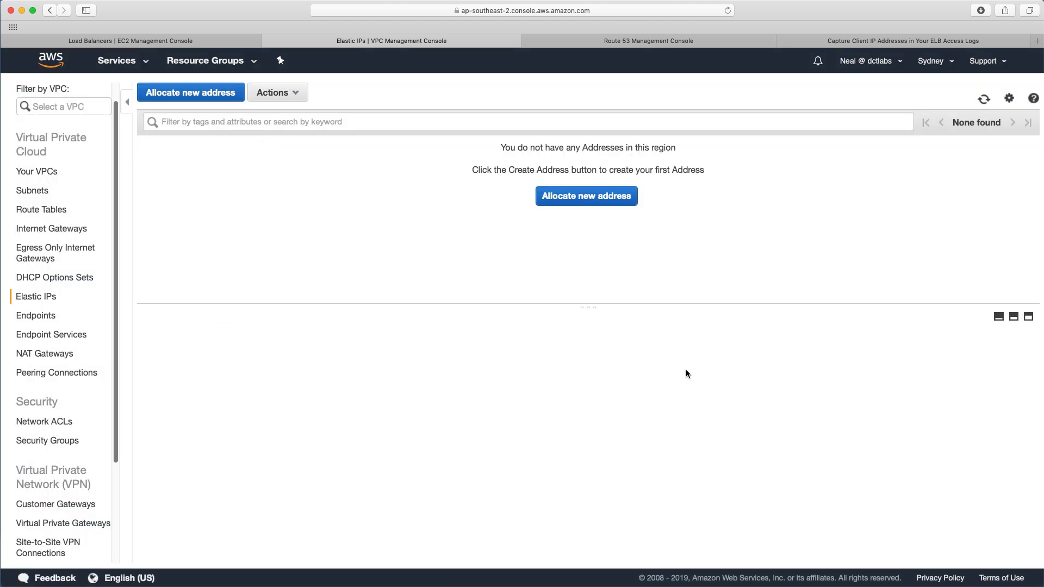